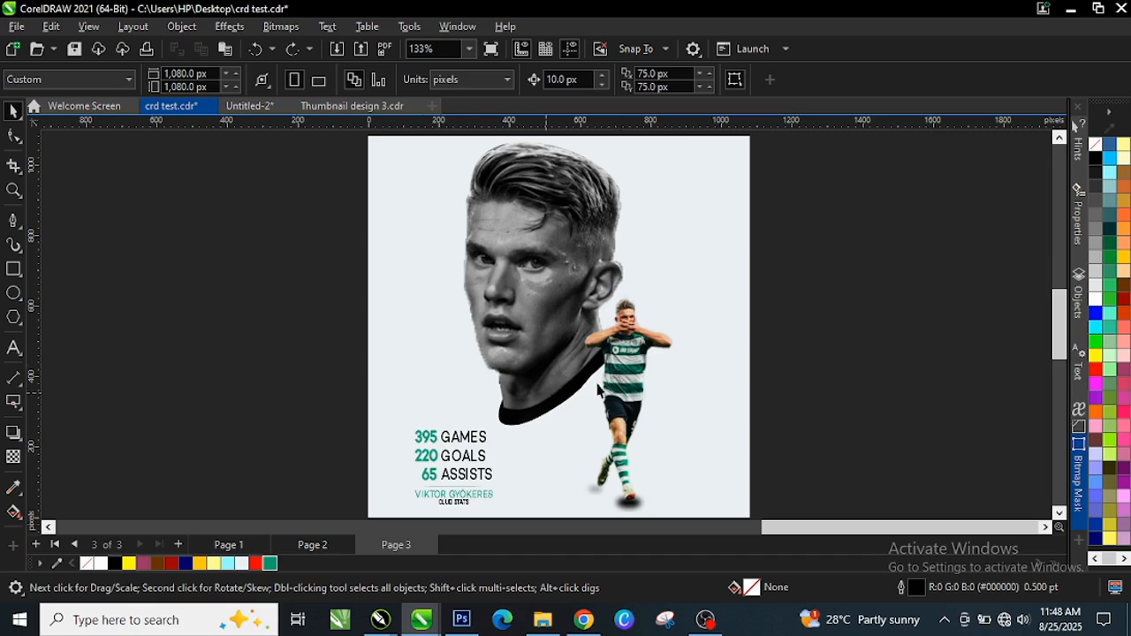
# Zoom out and pan to show the two player photos left of the poster page
pyautogui.scroll(2, 598, 389)
pyautogui.scroll(2, 522, 222)
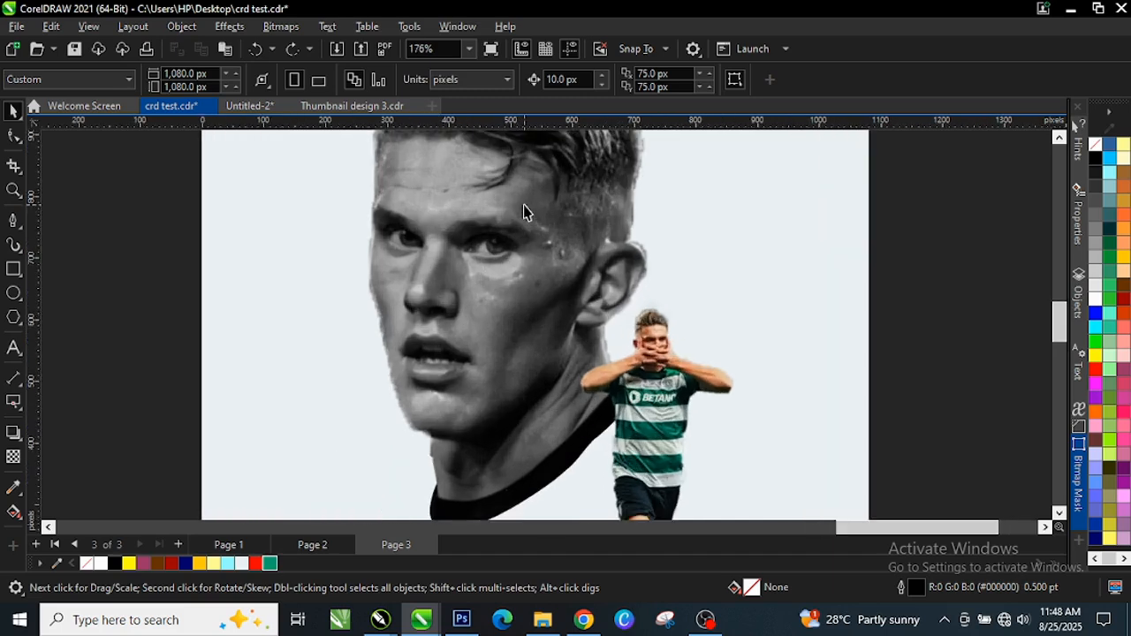
pyautogui.scroll(-3, 530, 222)
pyautogui.scroll(2, 552, 225)
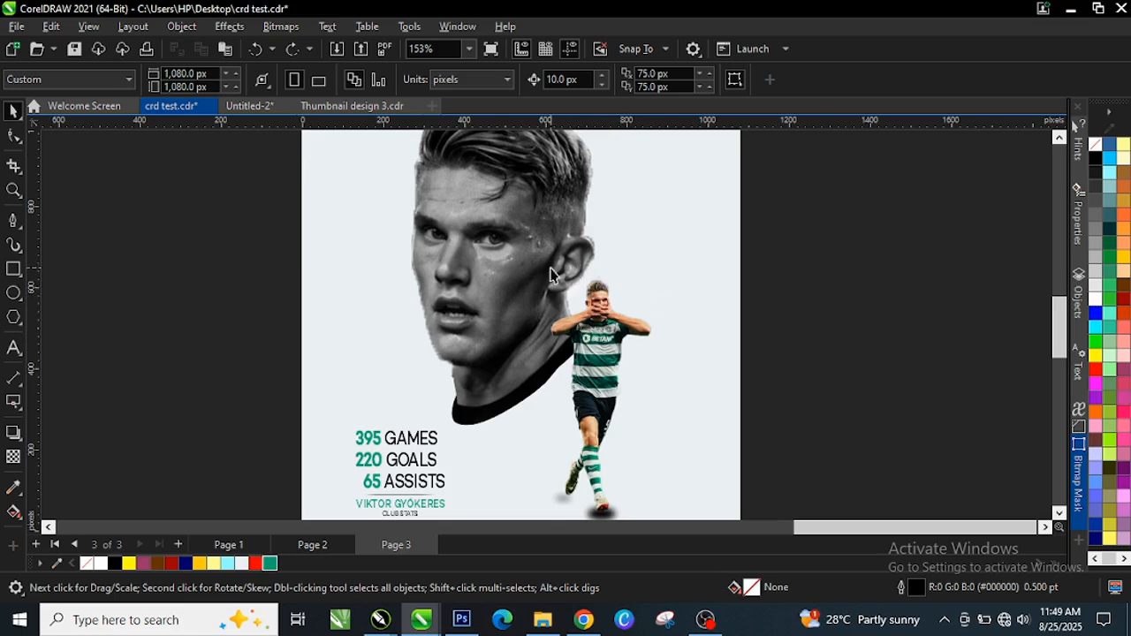
pyautogui.scroll(-4, 566, 281)
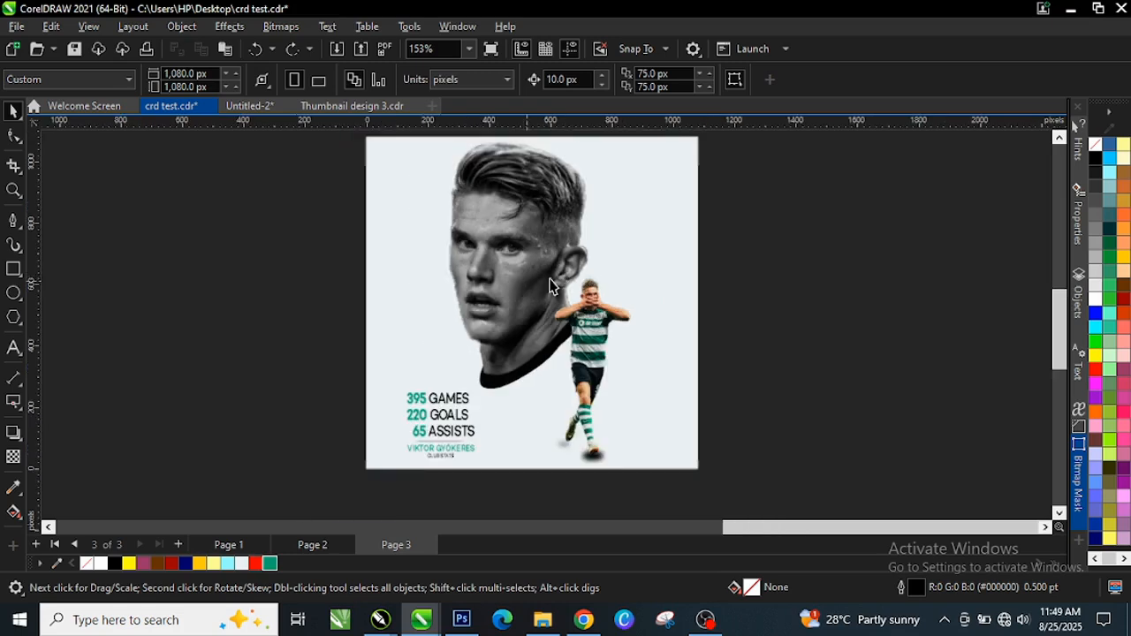
pyautogui.scroll(-5, 504, 252)
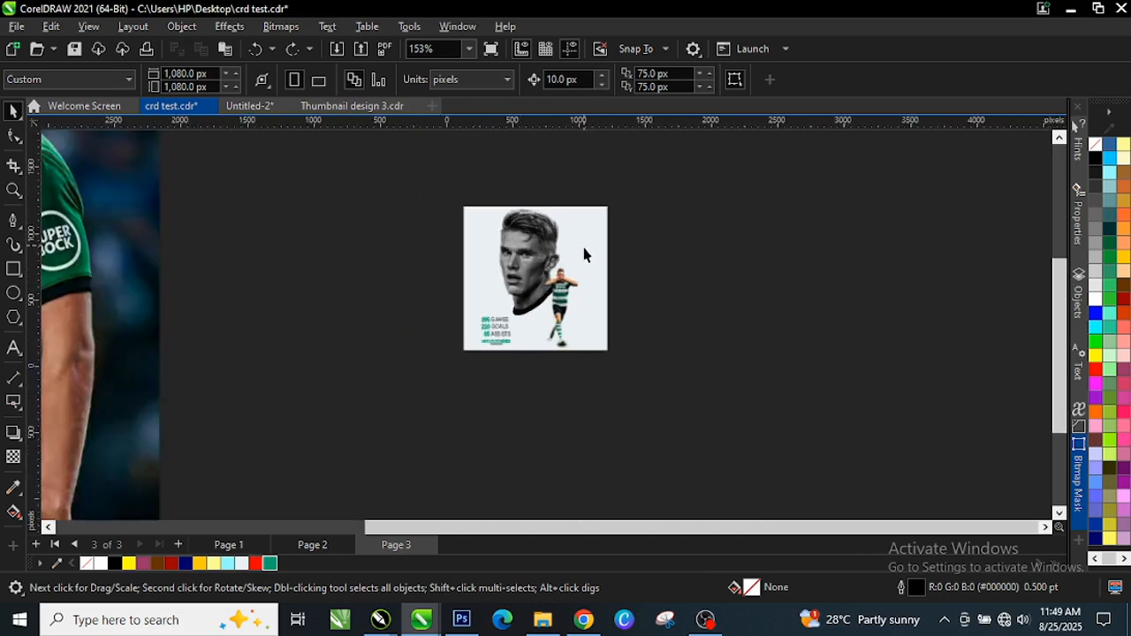
pyautogui.scroll(2, 155, 238)
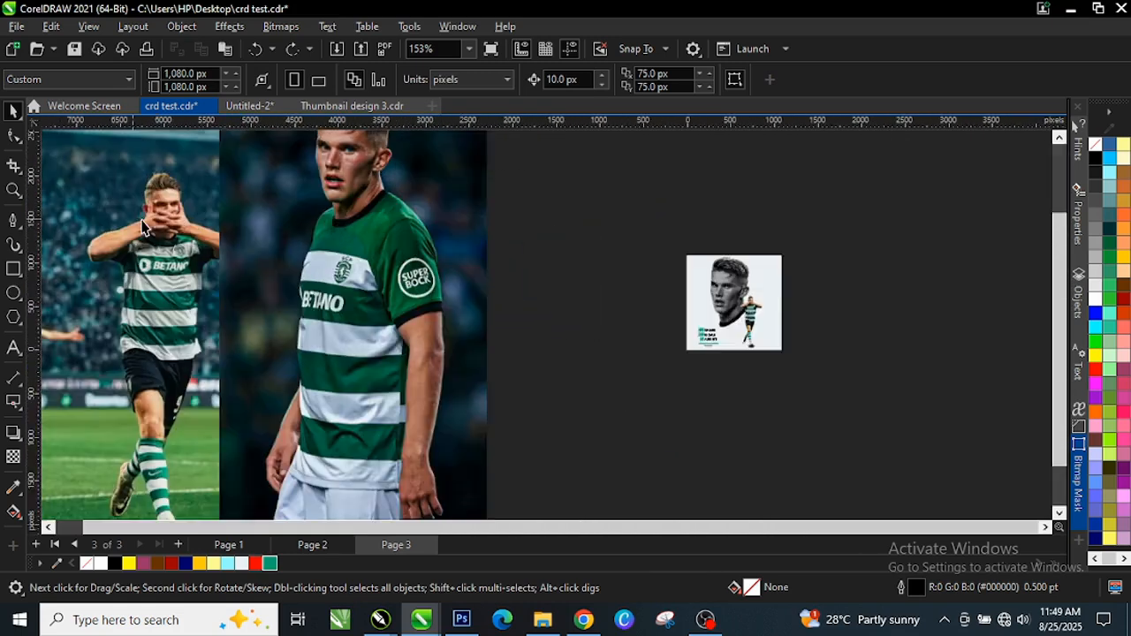
pyautogui.scroll(-2, 252, 252)
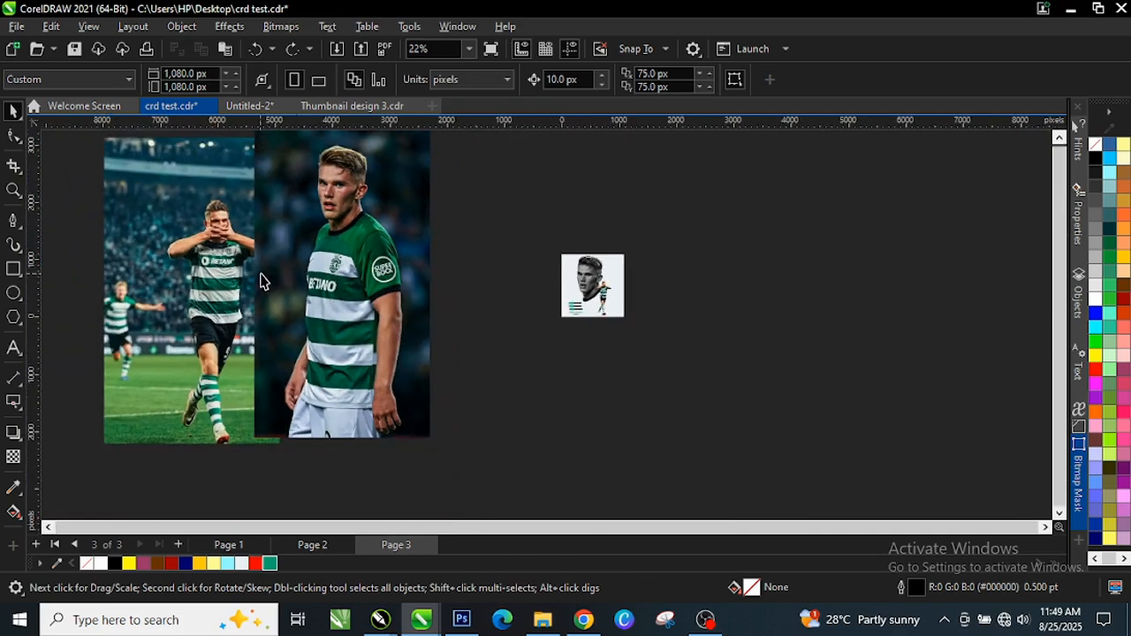
pyautogui.scroll(2, 163, 262)
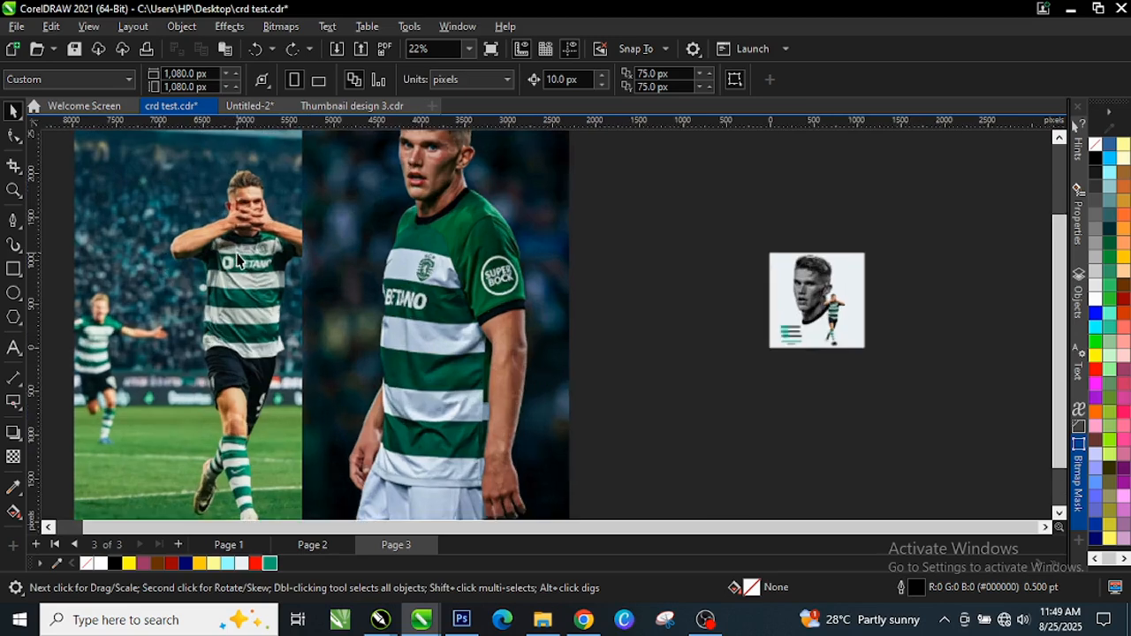
pyautogui.scroll(4, 884, 300)
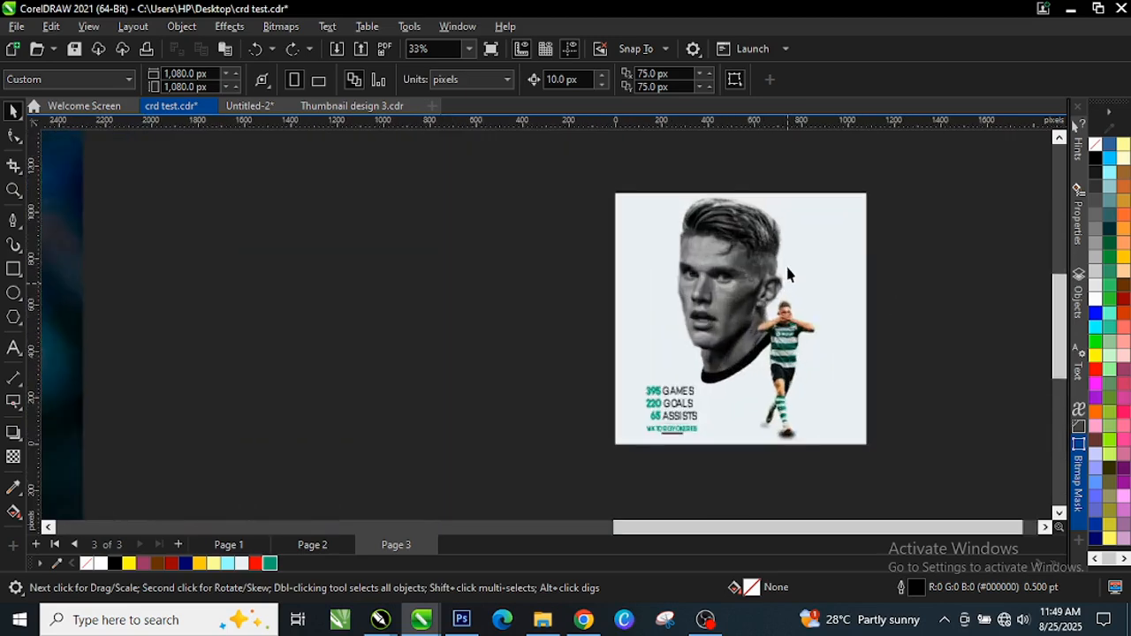
pyautogui.scroll(-5, 802, 296)
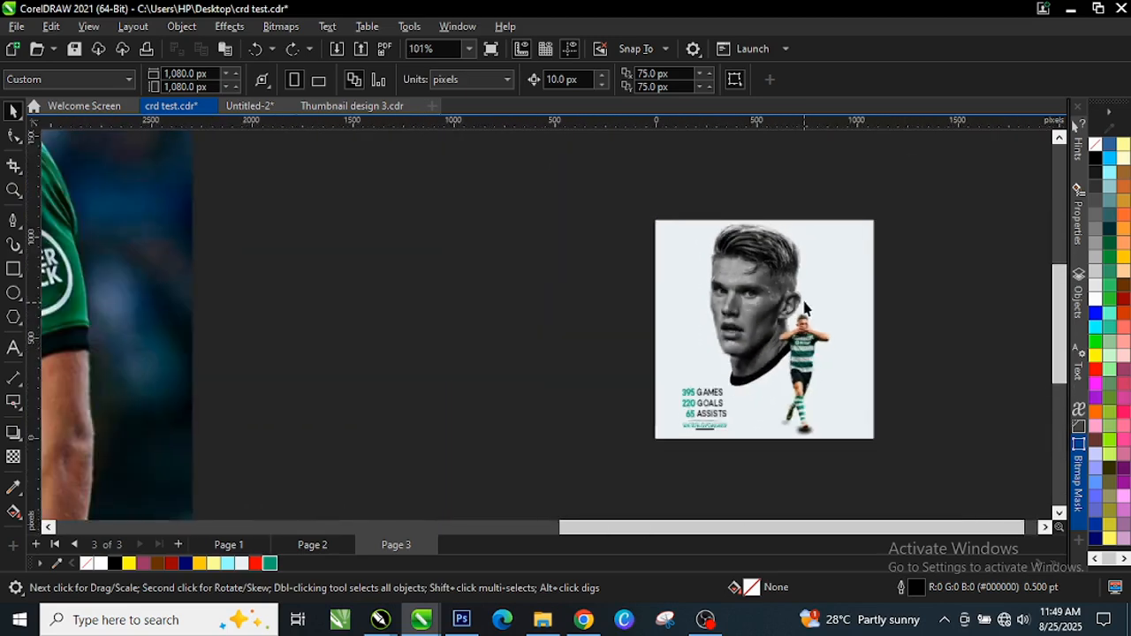
pyautogui.scroll(2, 234, 308)
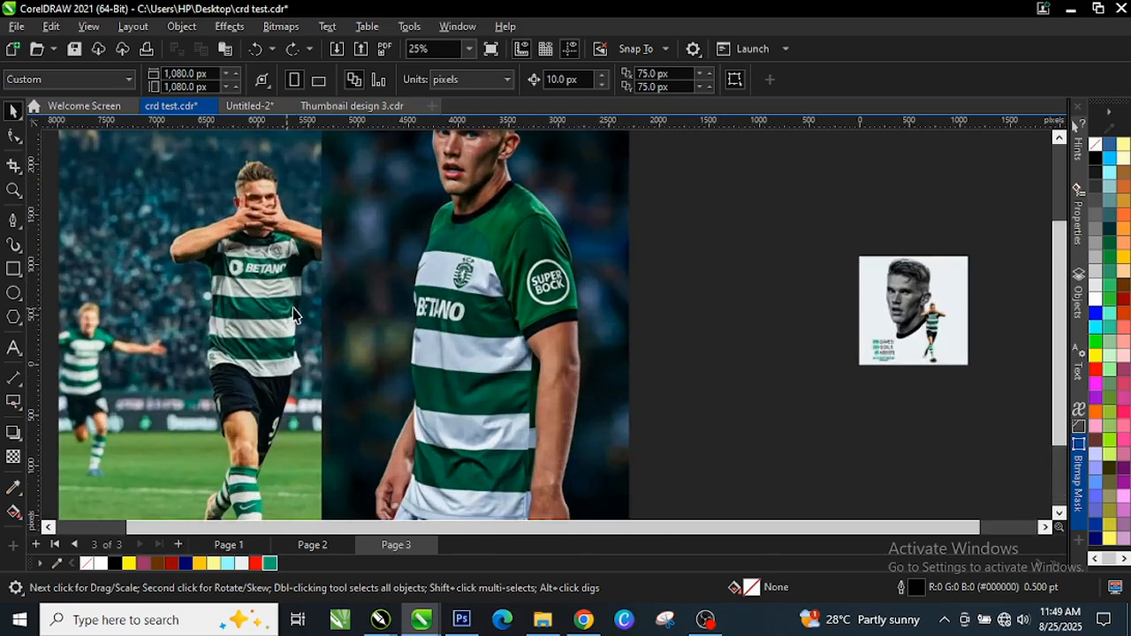
pyautogui.scroll(-2, 294, 316)
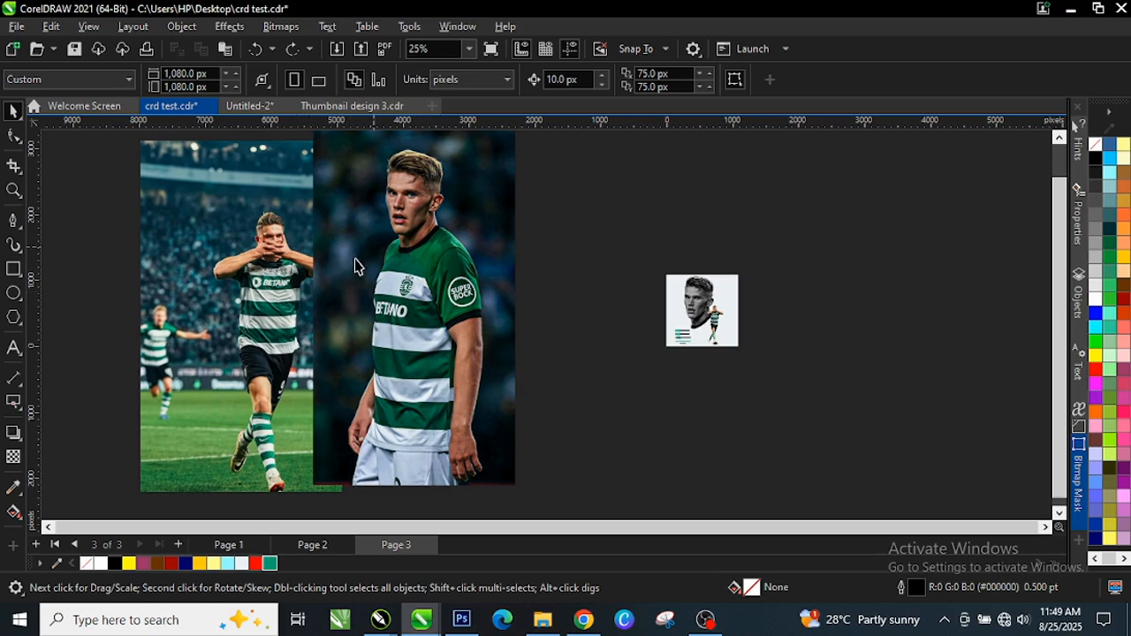
pyautogui.scroll(2, 222, 238)
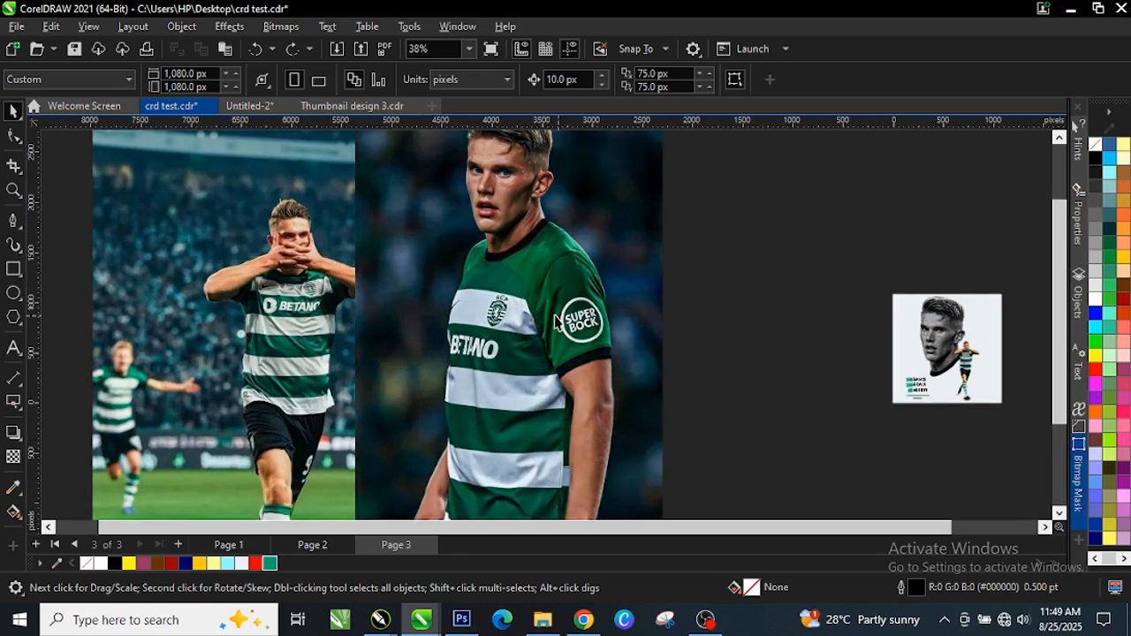
pyautogui.scroll(-1, 492, 316)
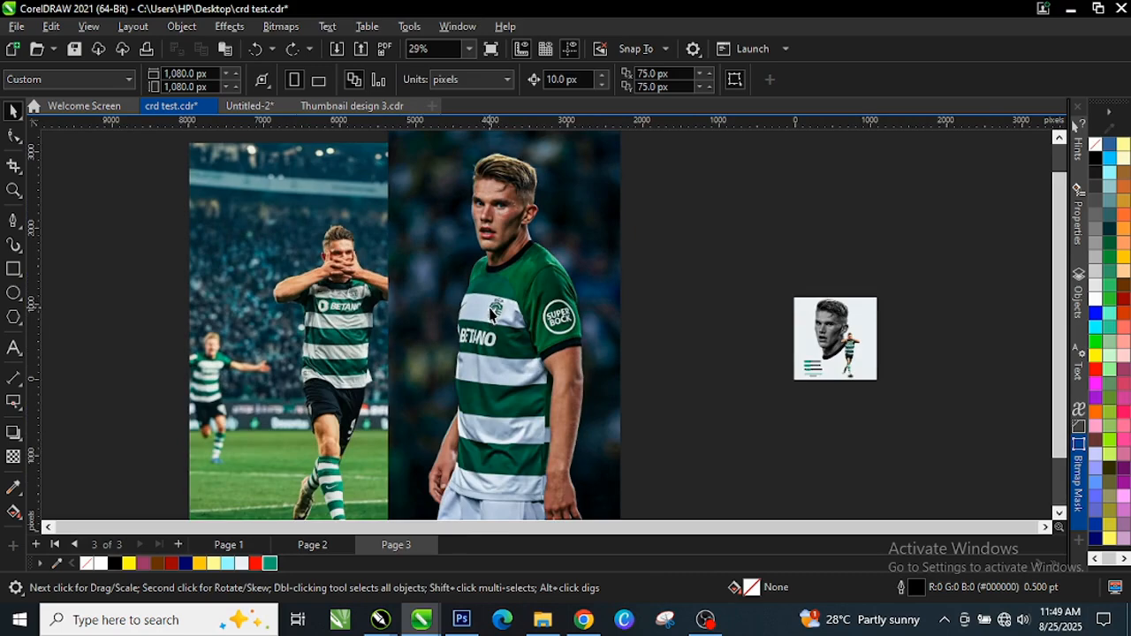
pyautogui.scroll(-1, 492, 315)
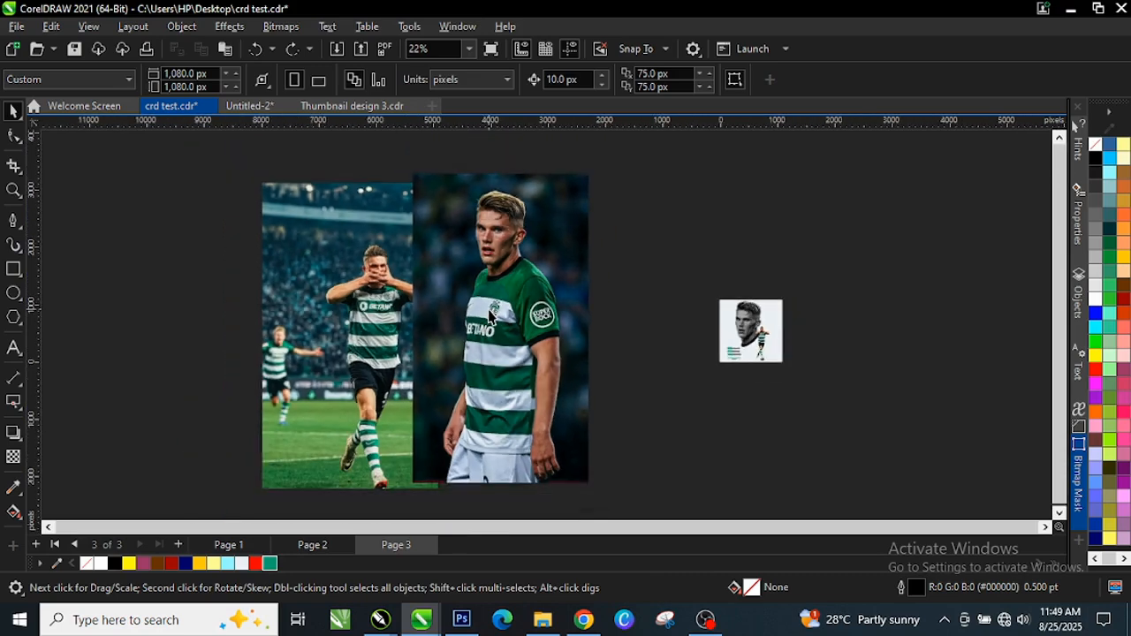
pyautogui.scroll(1, 448, 297)
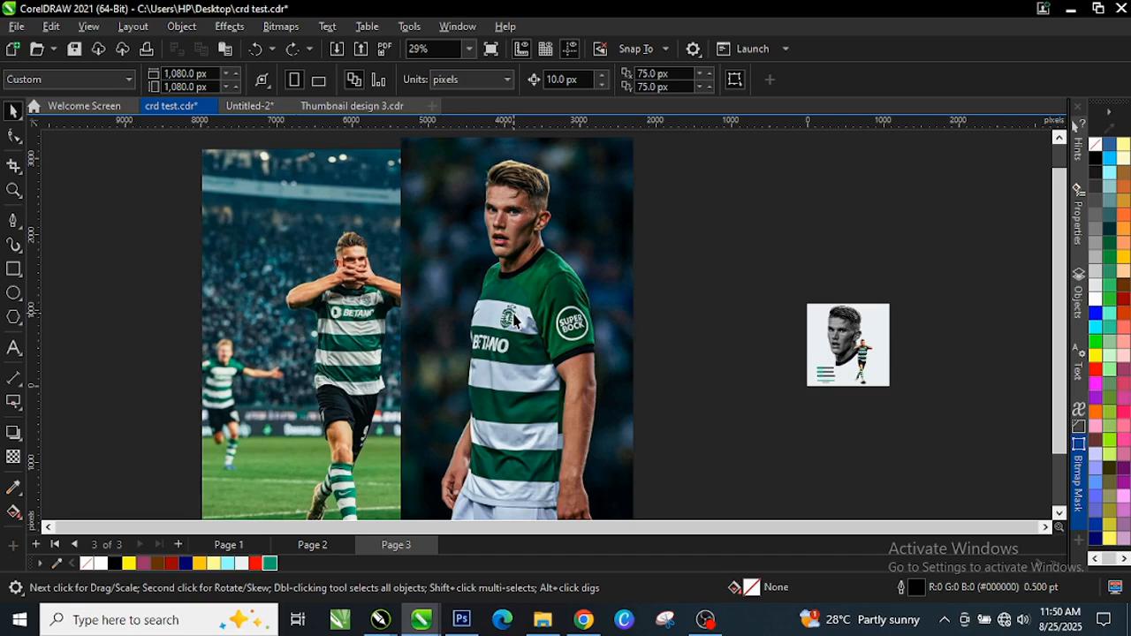
# Drag the standing and celebration photos left to uncover the background-free player cutouts
pyautogui.scroll(-1, 534, 277)
pyautogui.click(539, 297)
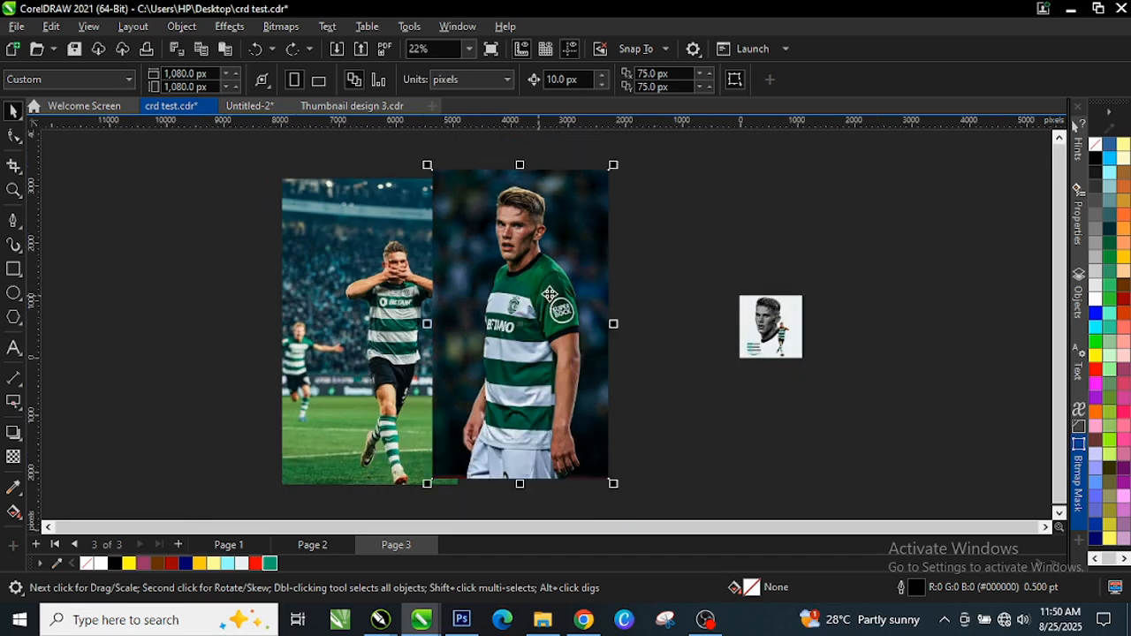
pyautogui.moveTo(550, 294); pyautogui.dragTo(188, 299)
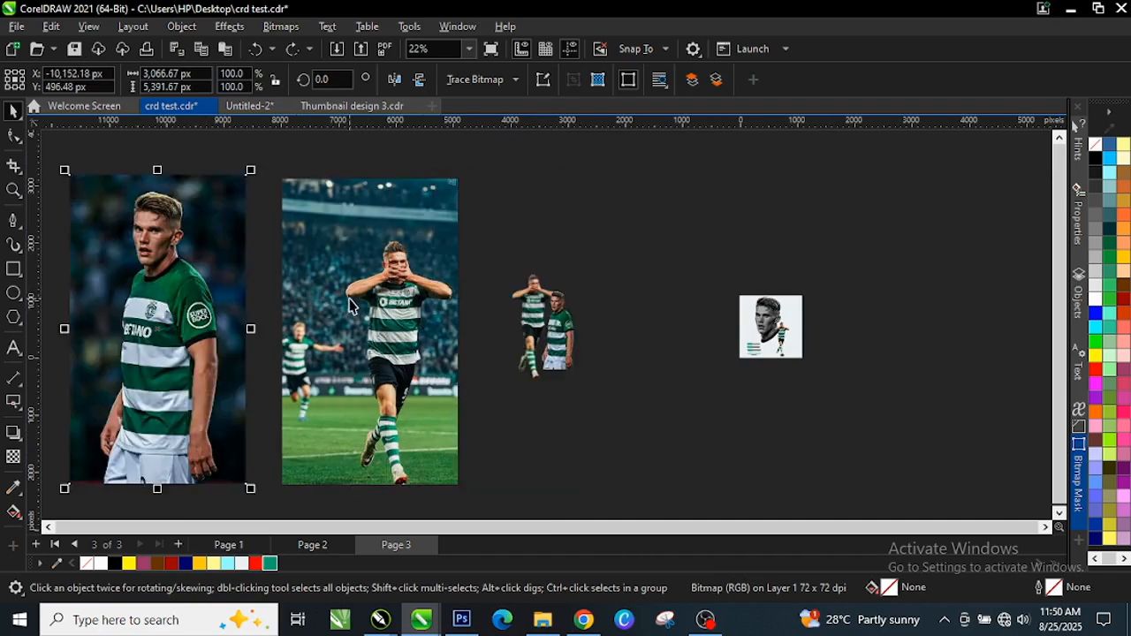
pyautogui.moveTo(350, 305); pyautogui.dragTo(259, 305)
pyautogui.scroll(3, 578, 318)
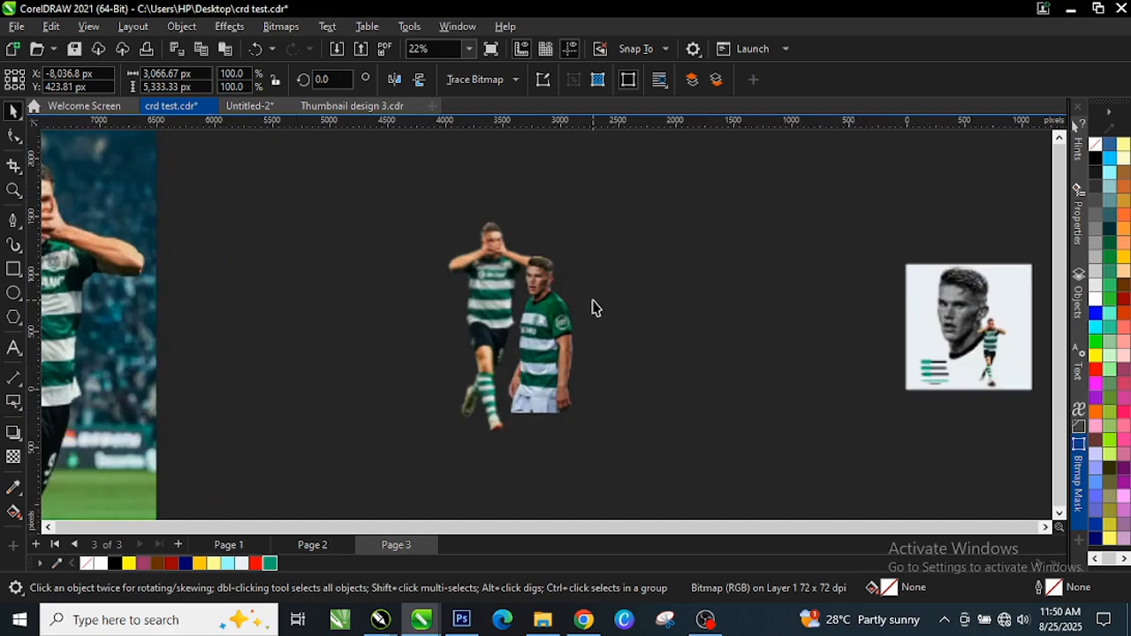
pyautogui.scroll(3, 592, 308)
pyautogui.scroll(1, 520, 240)
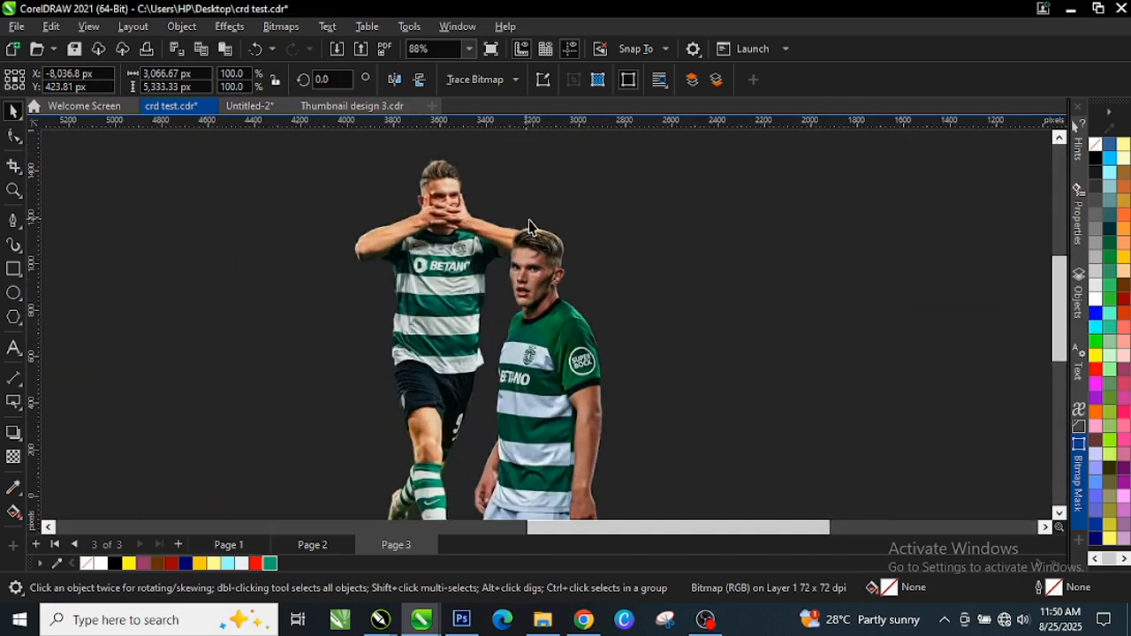
pyautogui.scroll(2, 486, 203)
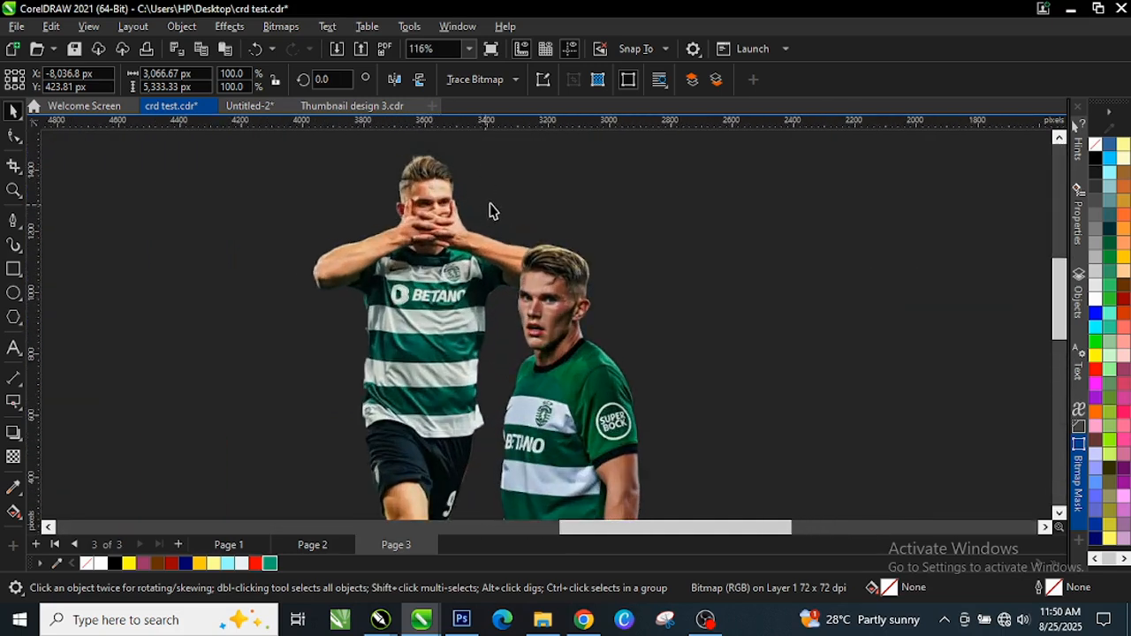
pyautogui.scroll(2, 489, 210)
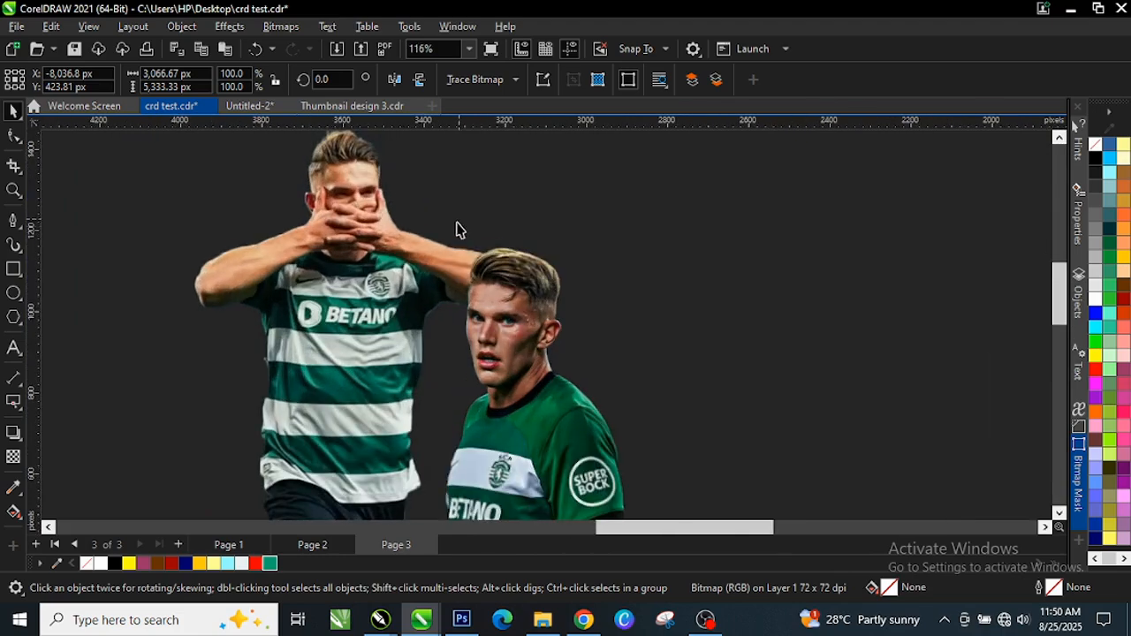
pyautogui.scroll(-4, 457, 234)
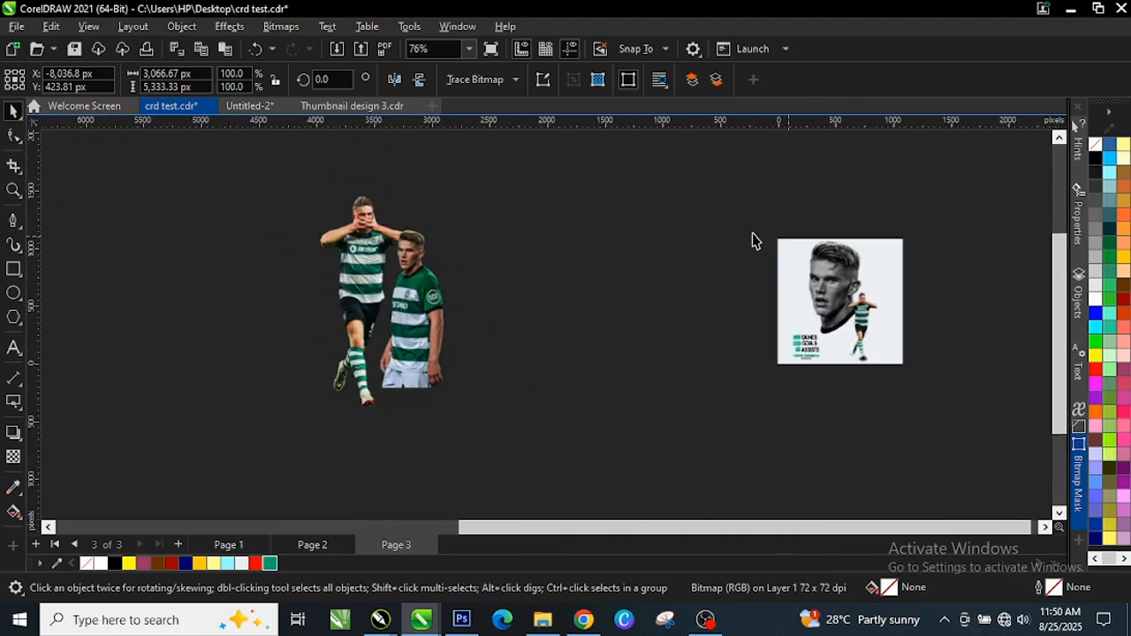
pyautogui.scroll(-2, 754, 241)
# Select all 13 poster objects and move them right, off the square page
pyautogui.moveTo(726, 208); pyautogui.dragTo(879, 395)
pyautogui.scroll(4, 888, 288)
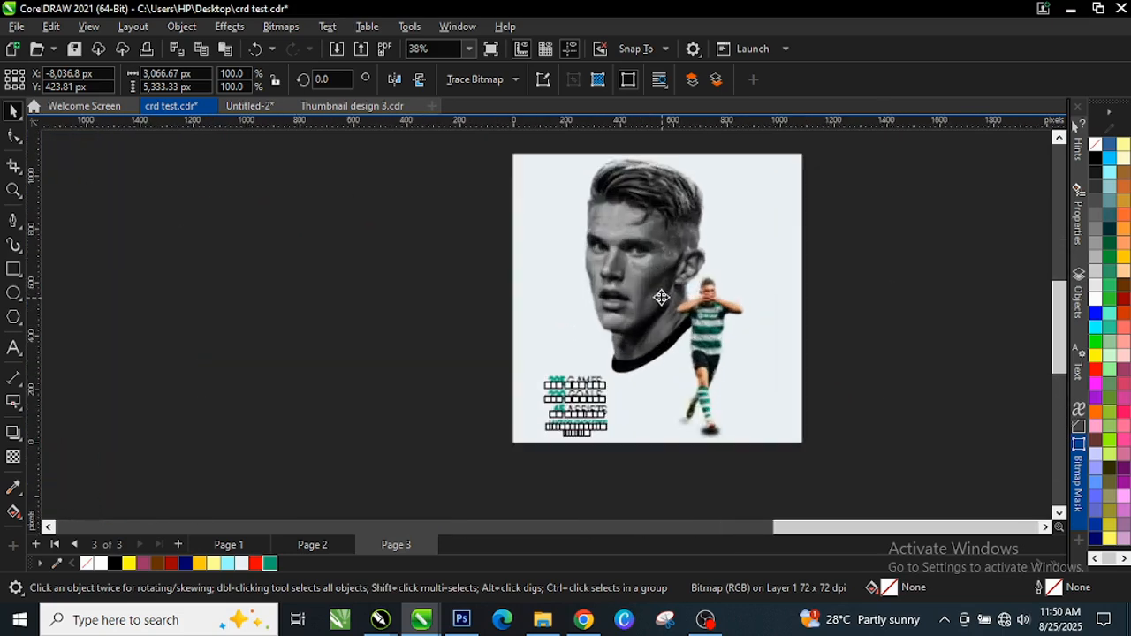
pyautogui.scroll(1, 898, 221)
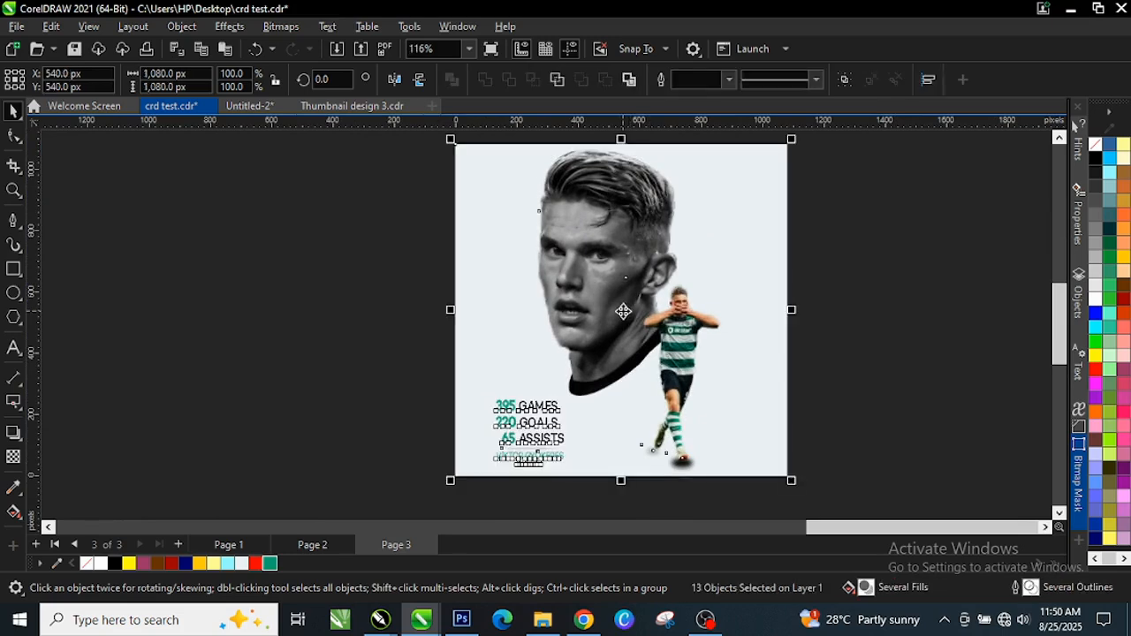
pyautogui.moveTo(622, 311); pyautogui.dragTo(981, 311)
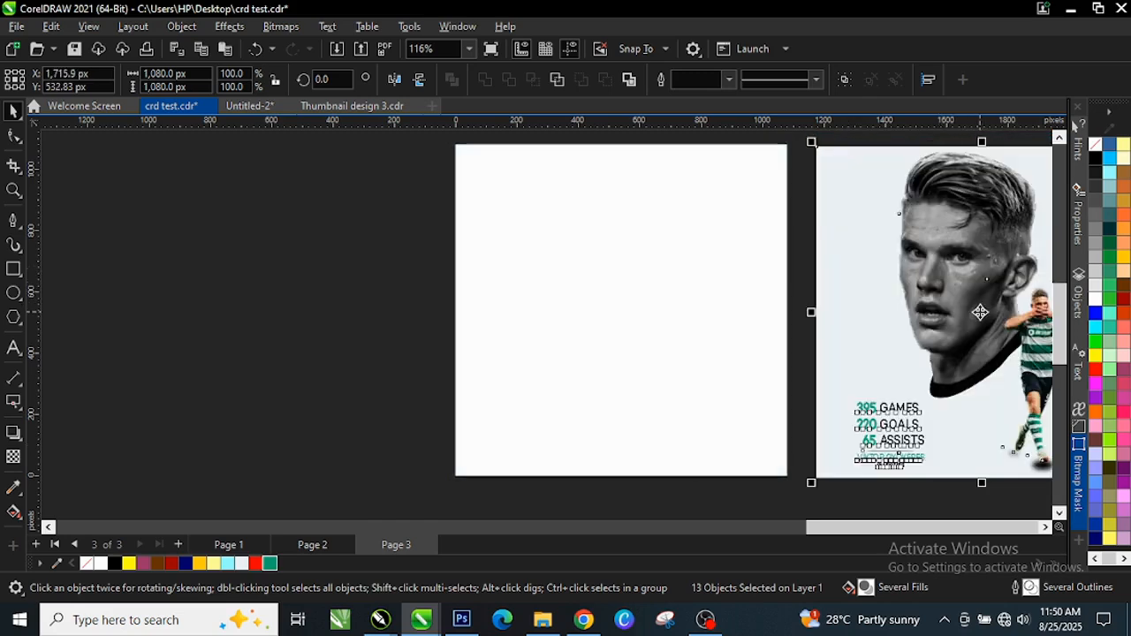
pyautogui.click(807, 204)
# Keep pixels as the drawing's measurement unit
pyautogui.scroll(2, 874, 153)
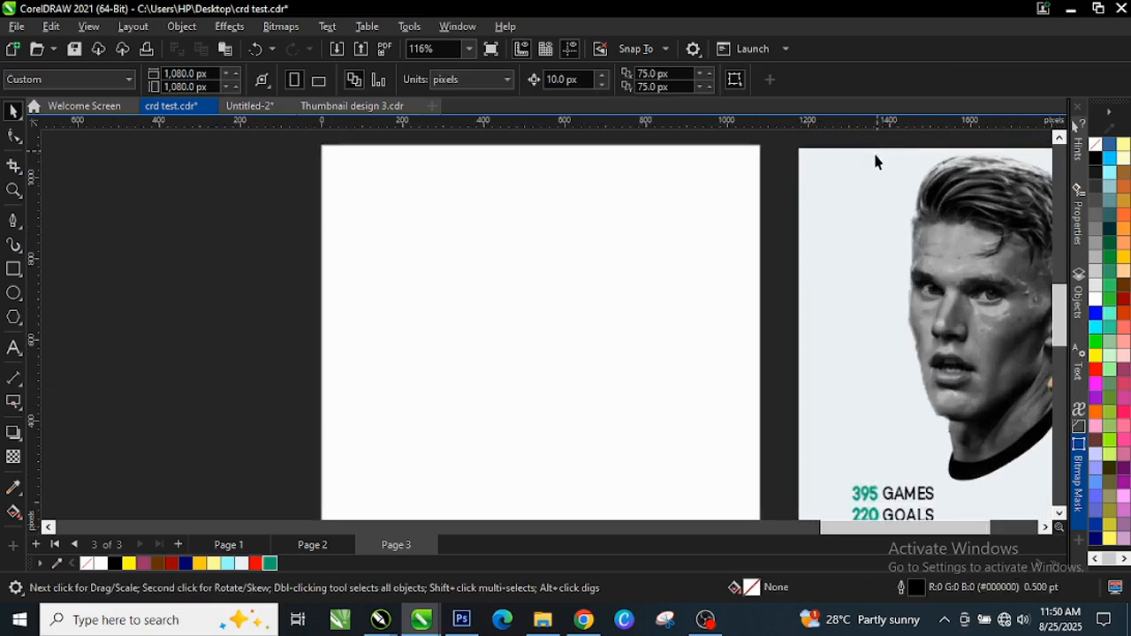
pyautogui.scroll(-1, 680, 193)
pyautogui.scroll(-2, 781, 213)
pyautogui.scroll(1, 669, 185)
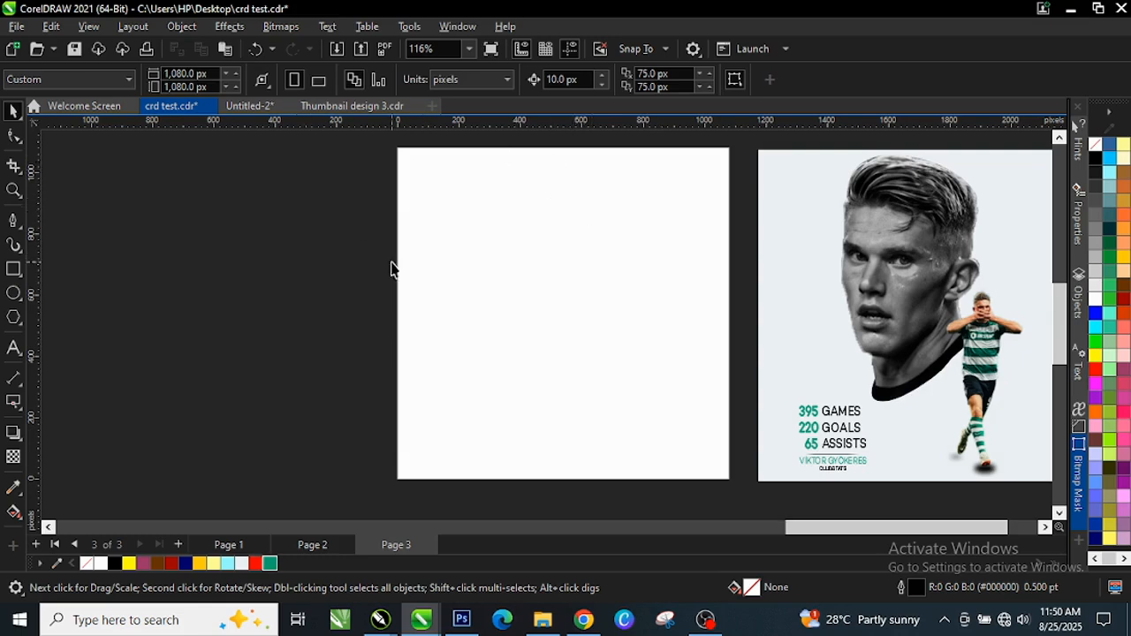
pyautogui.click(508, 81)
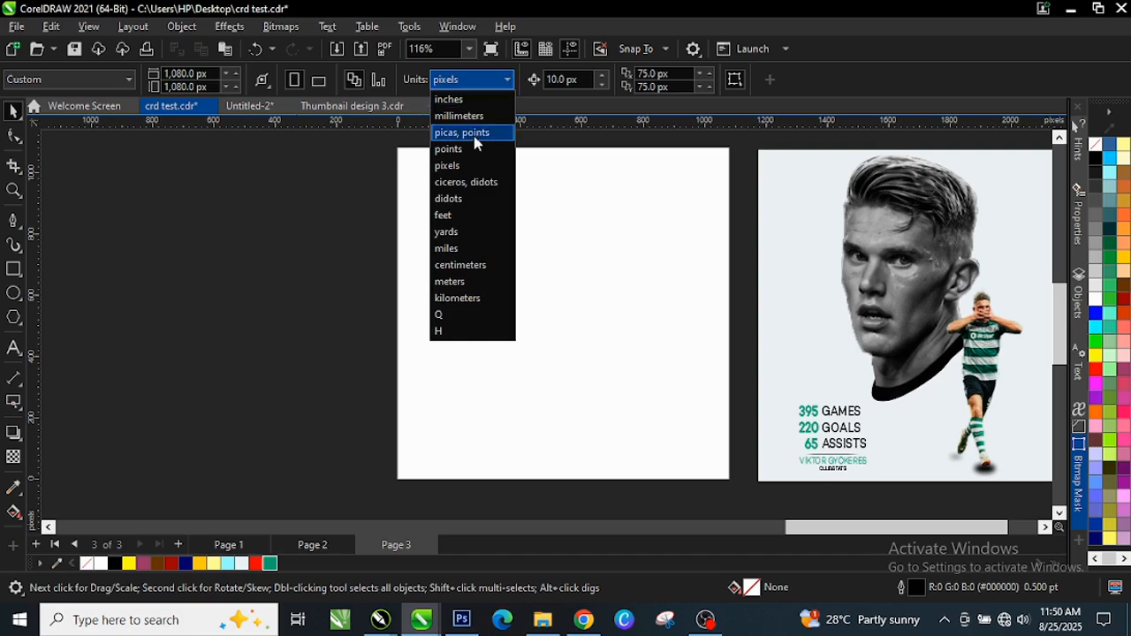
pyautogui.click(455, 168)
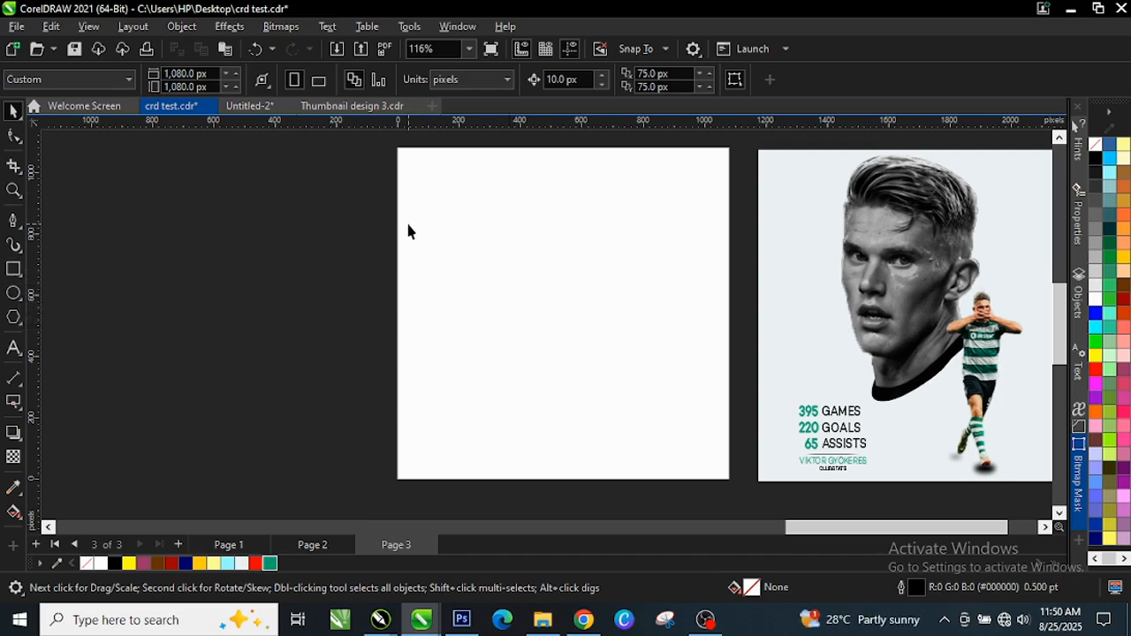
# Draw a rectangle over the page and size it to 1080 × 1080 px
pyautogui.click(13, 268)
pyautogui.moveTo(397, 152)
pyautogui.mouseDown()
pyautogui.moveTo(564, 364)
pyautogui.moveTo(707, 468)
pyautogui.mouseUp()
pyautogui.press('space')
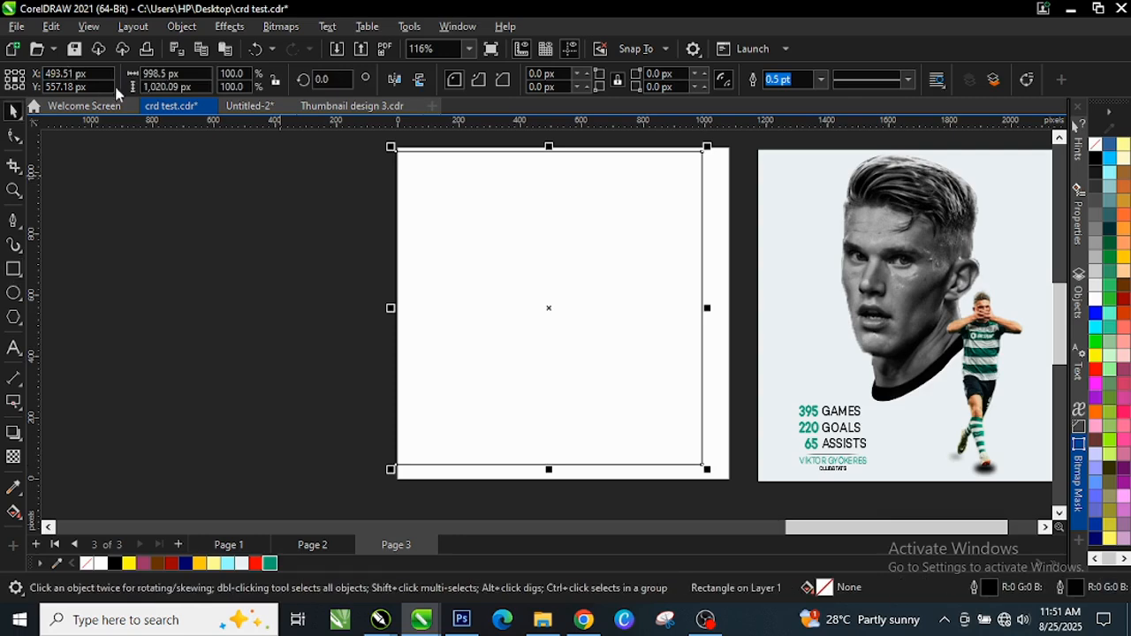
pyautogui.click(182, 73)
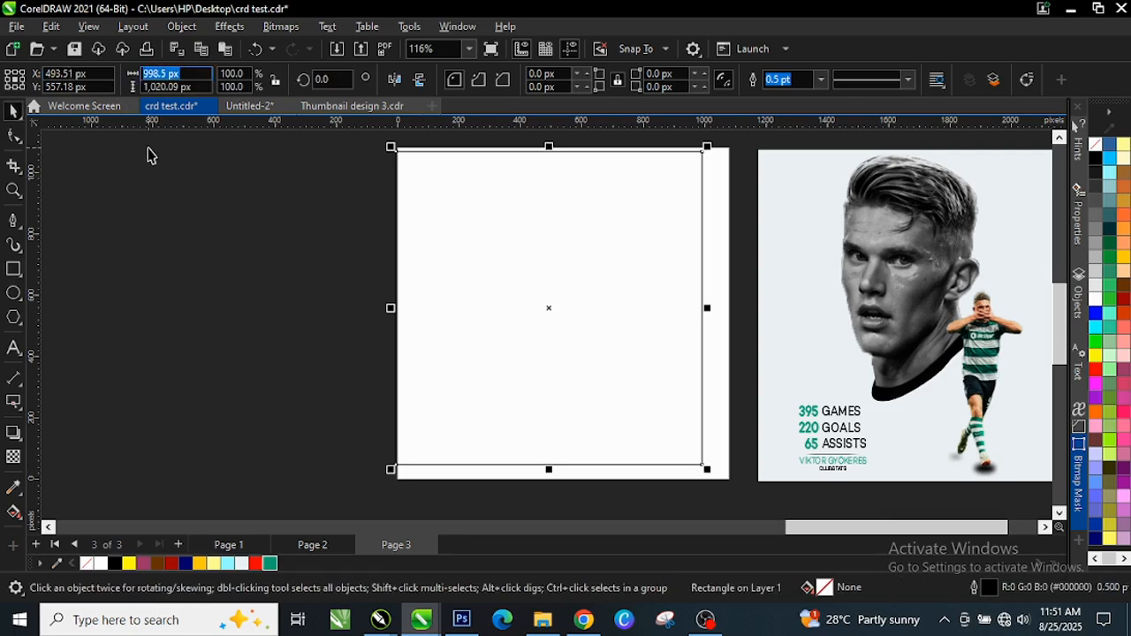
pyautogui.write('1080')
pyautogui.press('Tab')
pyautogui.write('1')
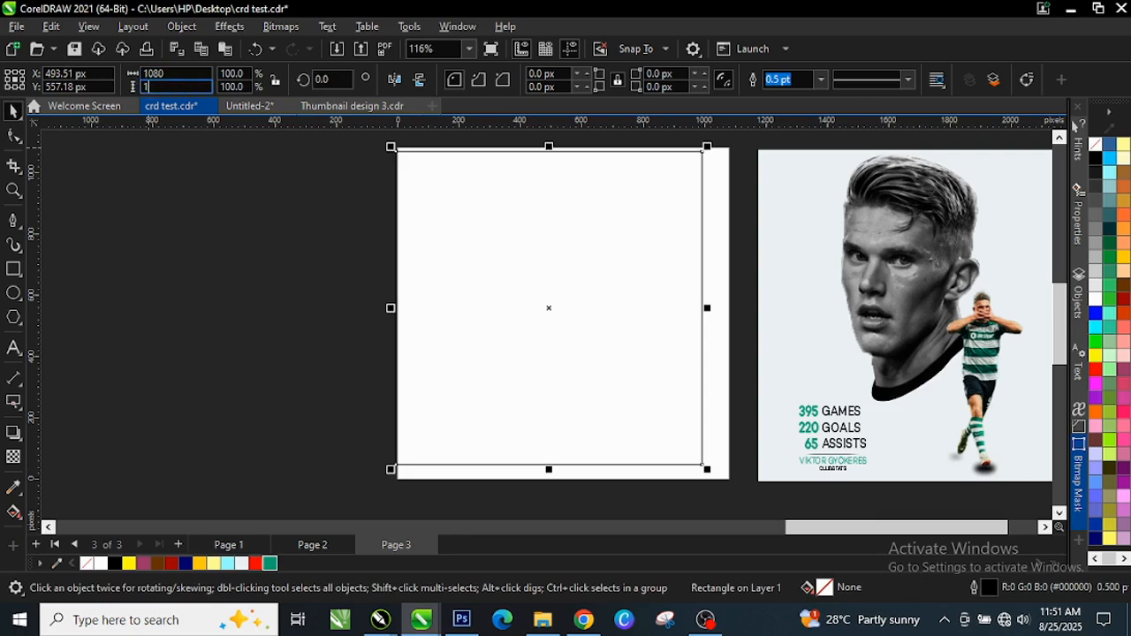
pyautogui.write(',080')
pyautogui.press('Return')
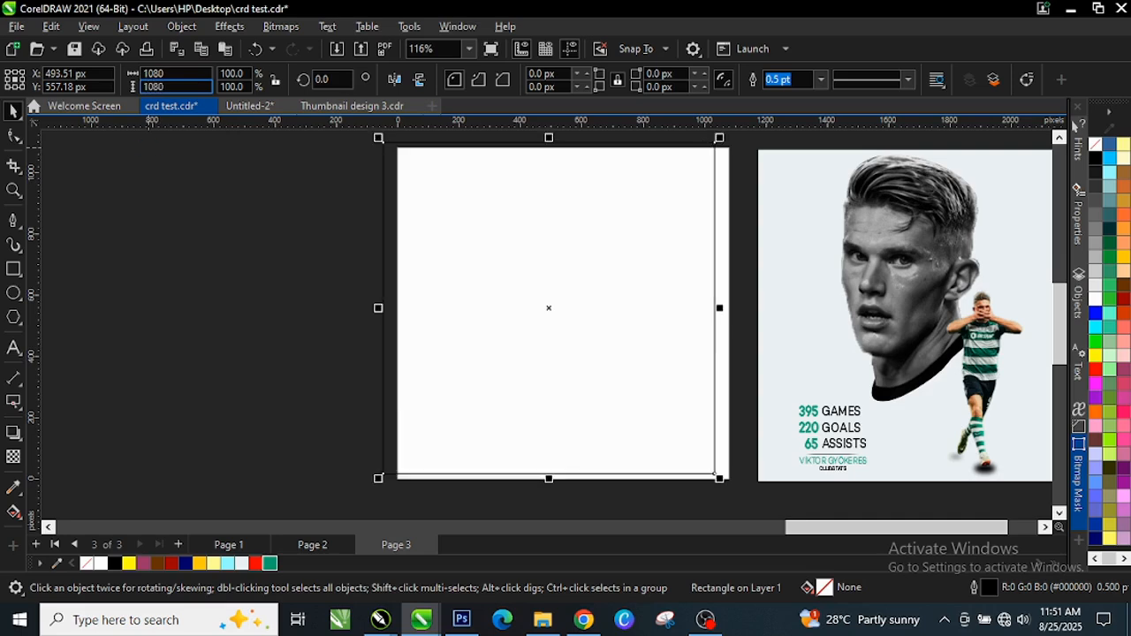
# Remove the rectangle's black outline using the No Color swatch
pyautogui.scroll(5, 739, 273)
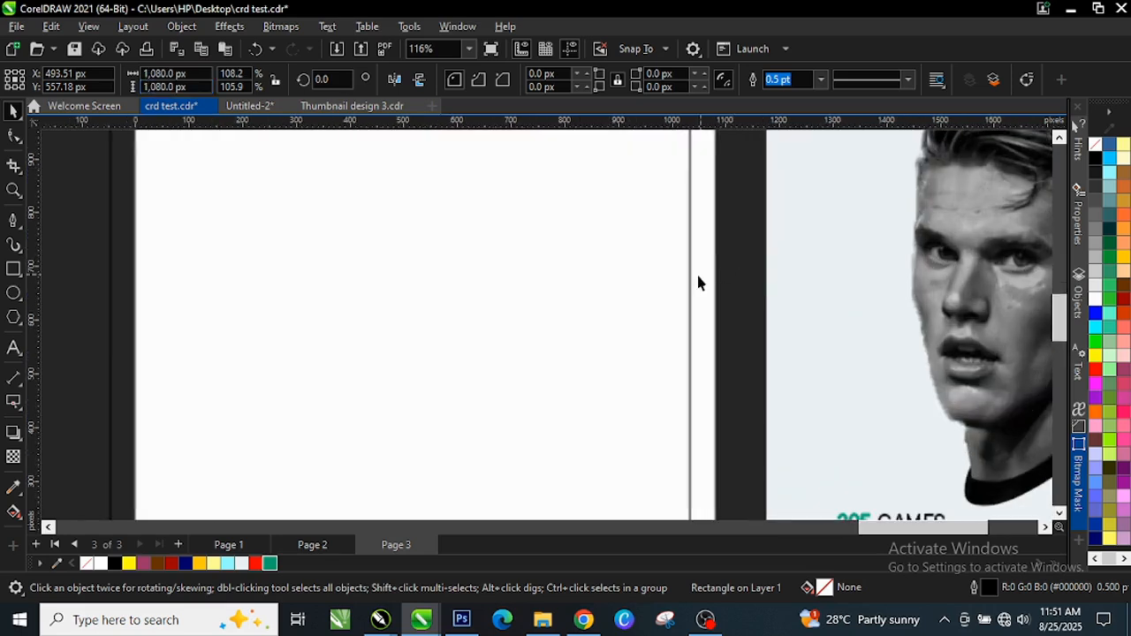
pyautogui.scroll(1, 699, 276)
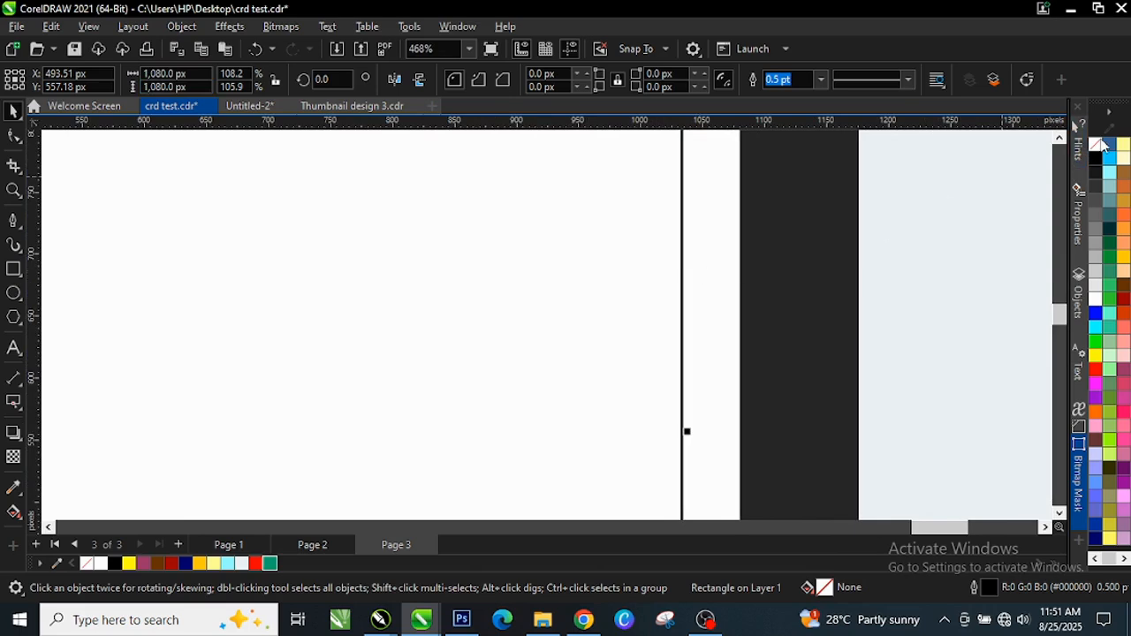
pyautogui.rightClick(1098, 144)
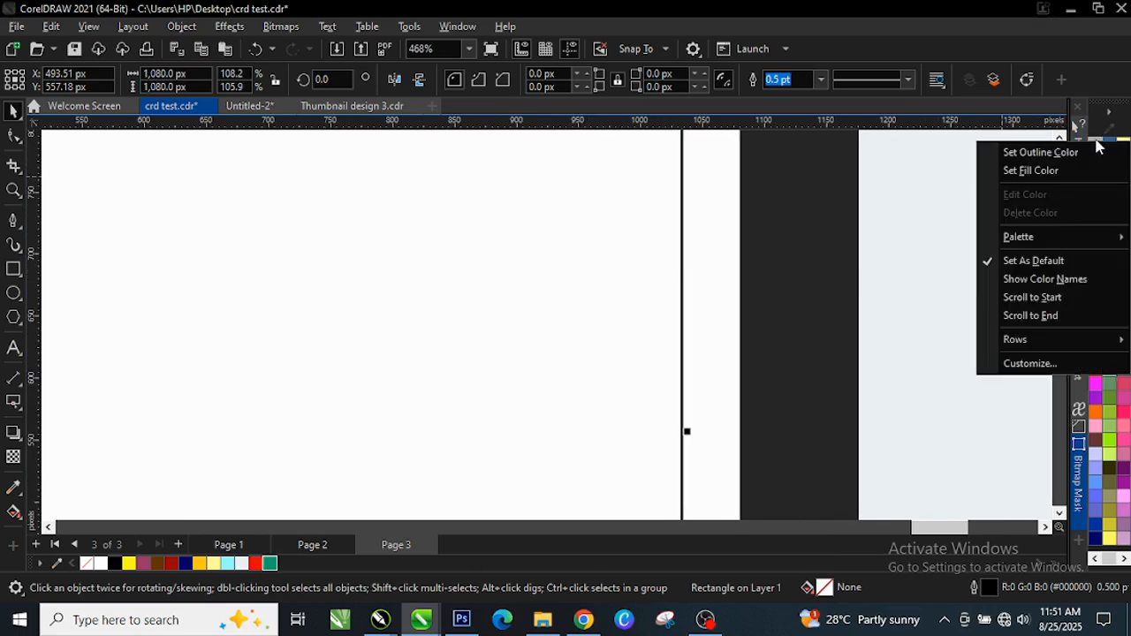
pyautogui.click(1047, 155)
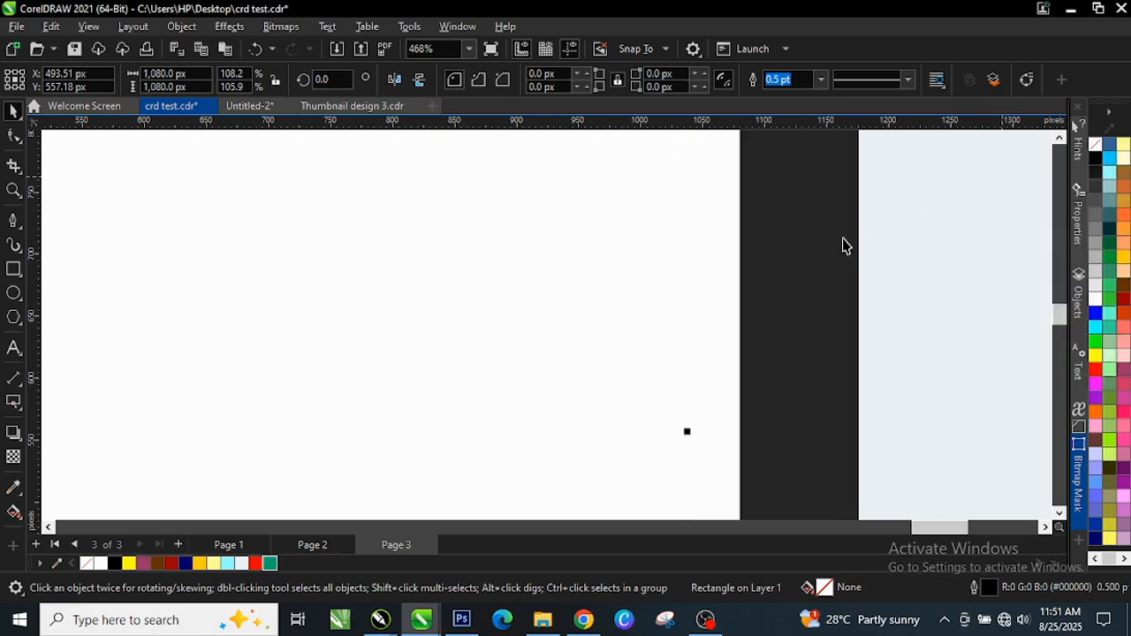
pyautogui.scroll(-5, 694, 304)
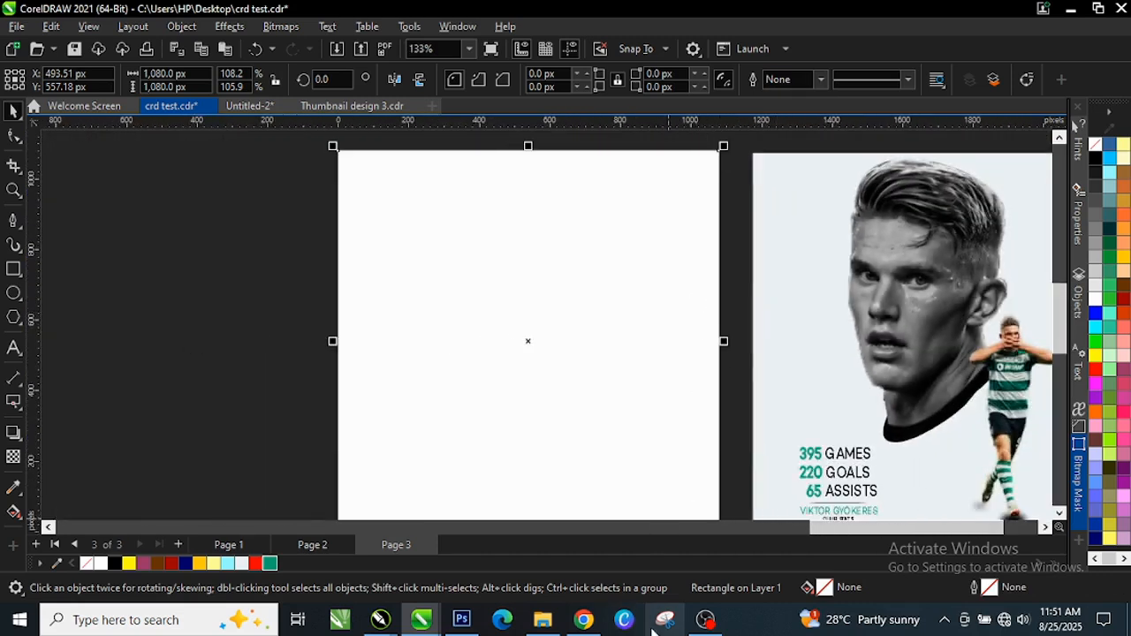
# Place the vik.png player photo on the white square and zoom in on his face
pyautogui.scroll(2, 731, 162)
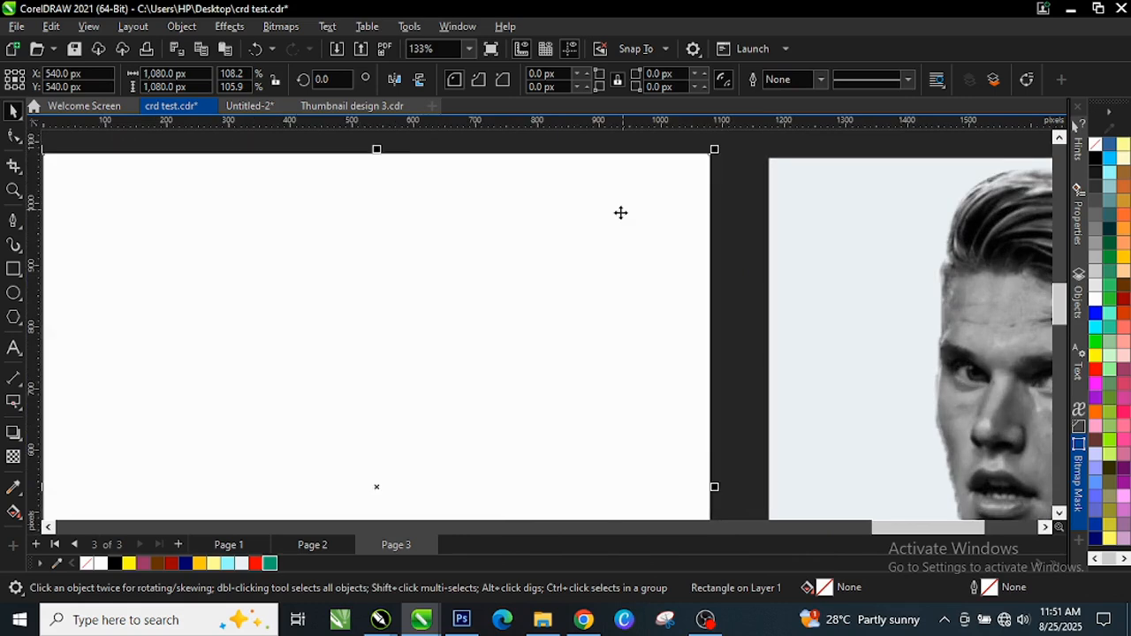
pyautogui.scroll(-4, 616, 239)
pyautogui.scroll(-4, 450, 300)
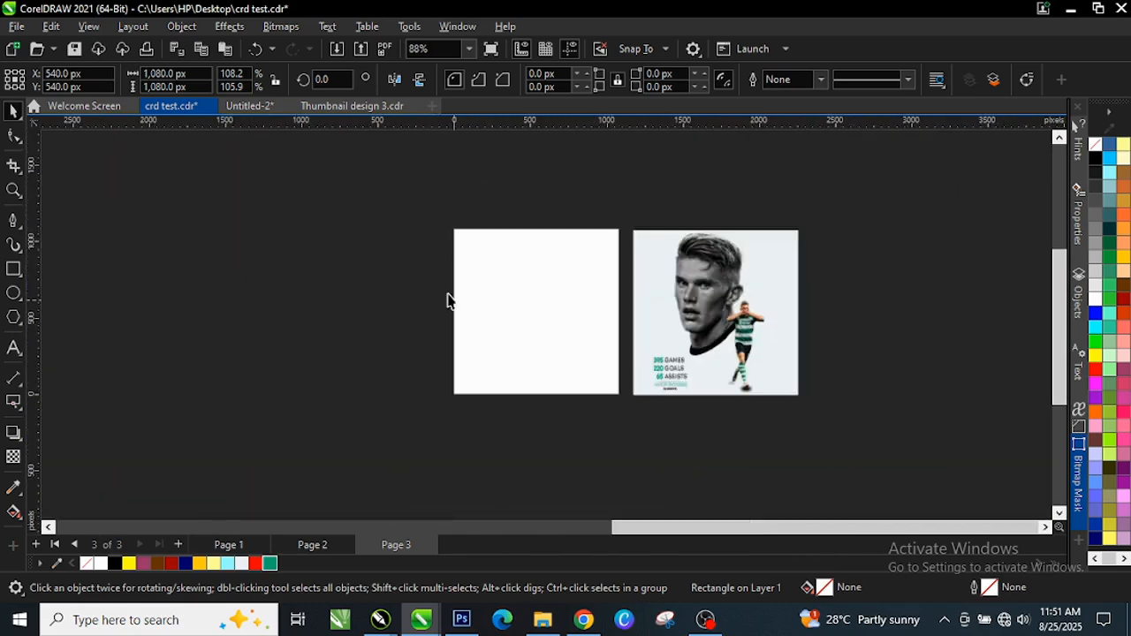
pyautogui.moveTo(128, 314); pyautogui.dragTo(533, 328)
pyautogui.scroll(4, 560, 273)
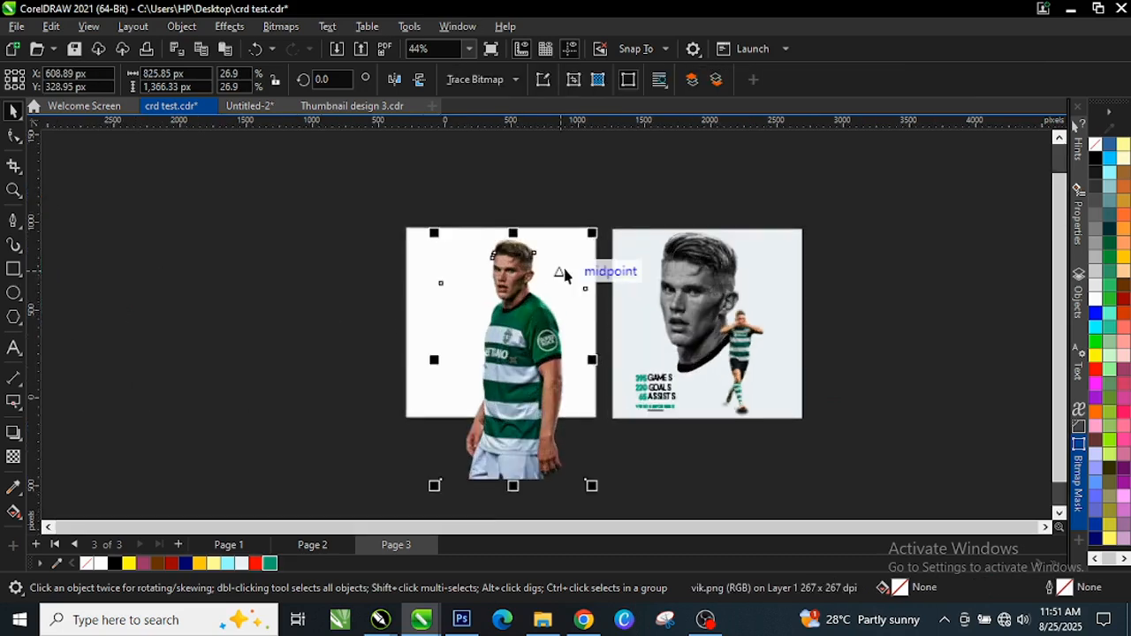
pyautogui.scroll(4, 527, 279)
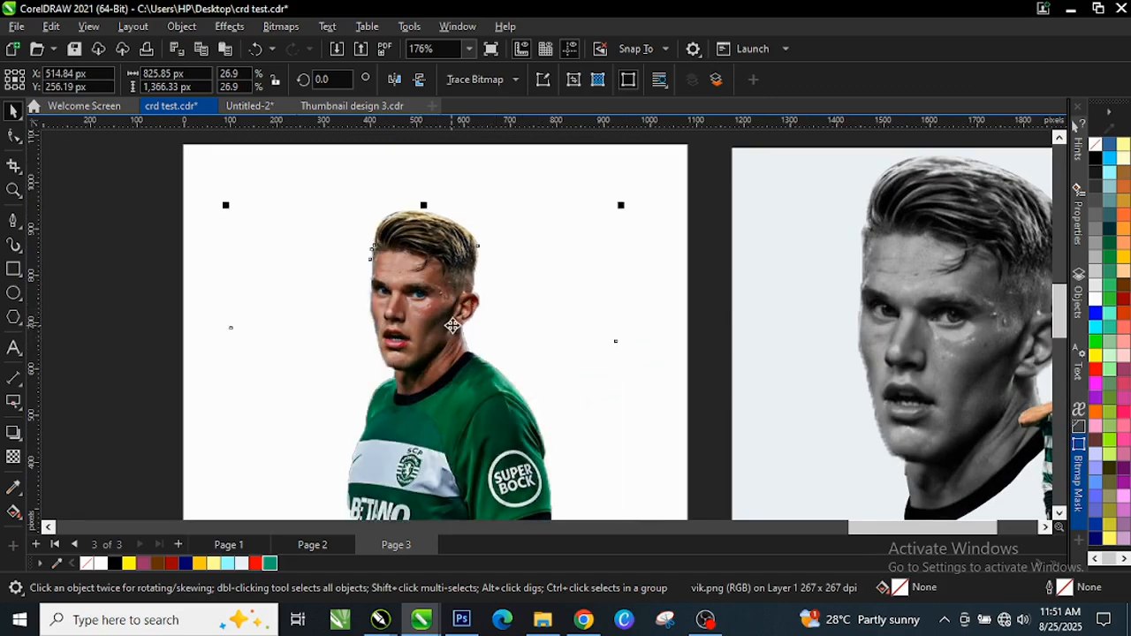
pyautogui.scroll(2, 430, 342)
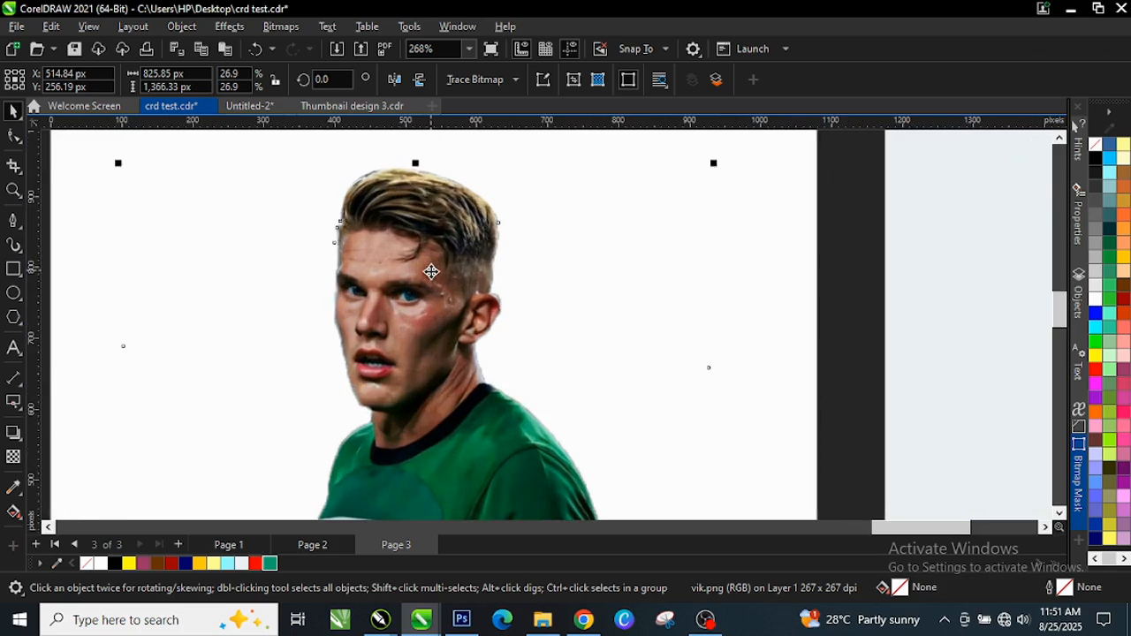
pyautogui.click(19, 232)
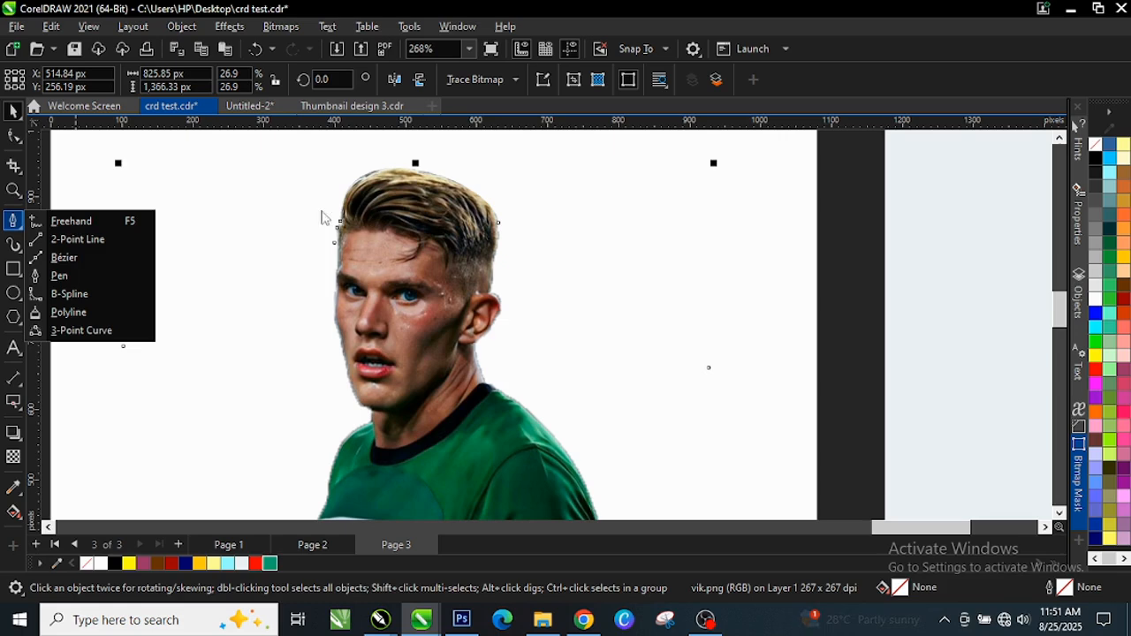
pyautogui.click(60, 275)
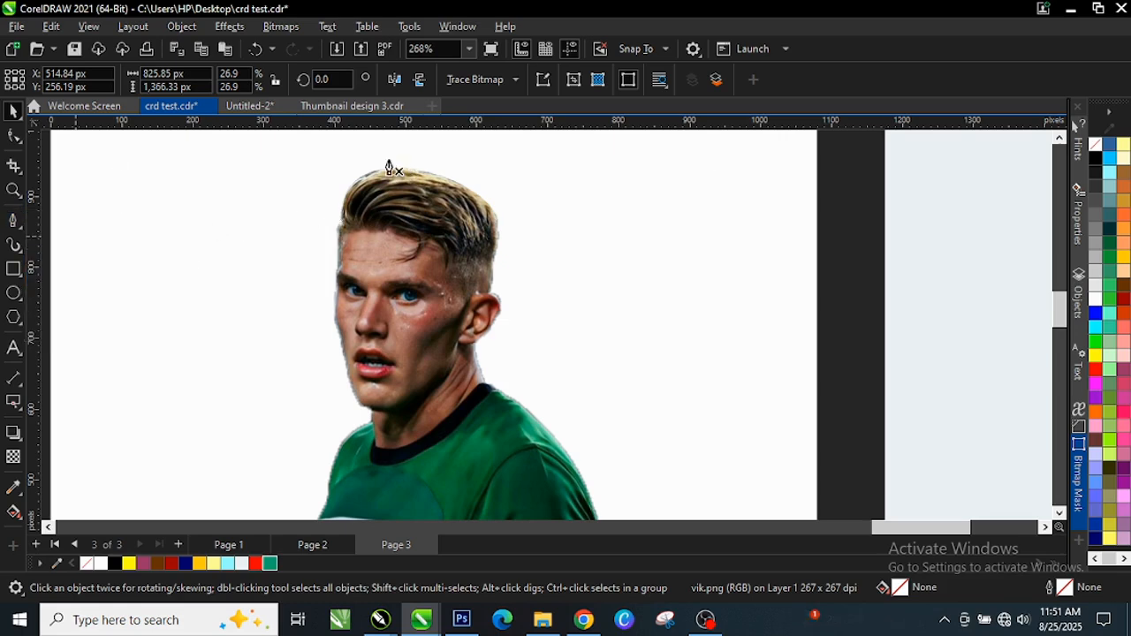
# Start a pen path beside the head, running down past the chin to the collar
pyautogui.click(287, 159)
pyautogui.click(339, 392)
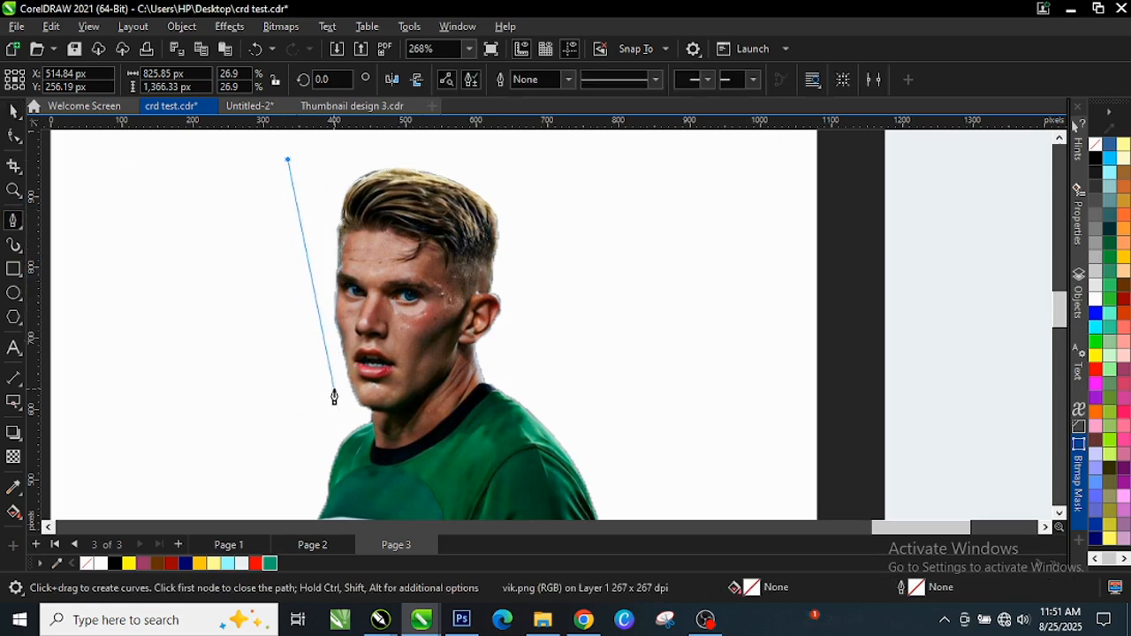
pyautogui.scroll(1, 351, 465)
pyautogui.scroll(1, 358, 432)
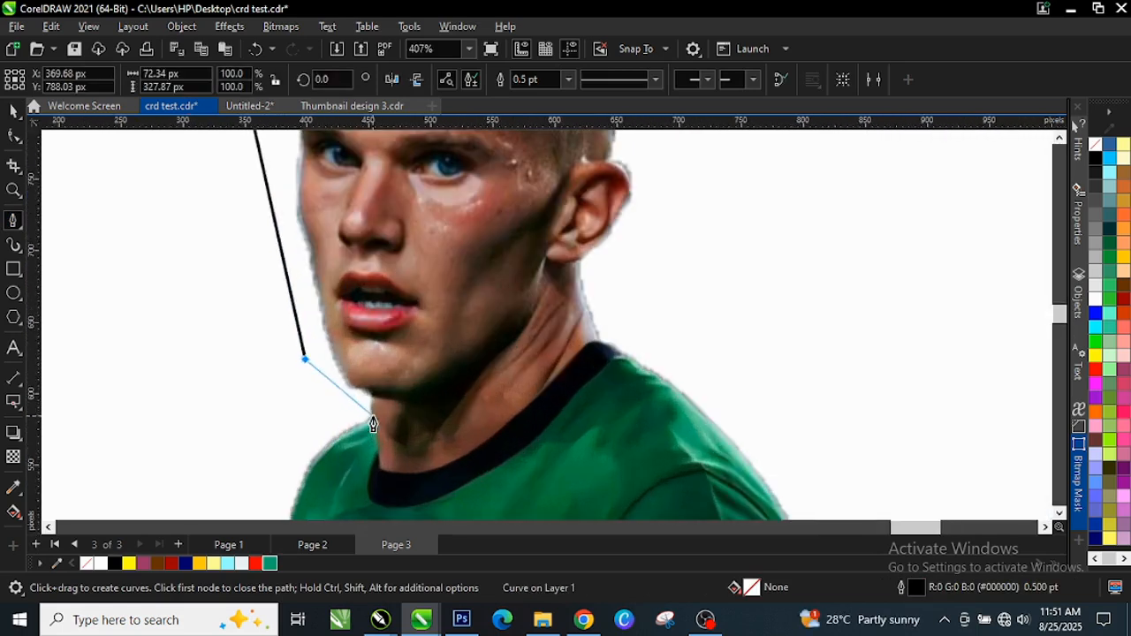
pyautogui.click(371, 418)
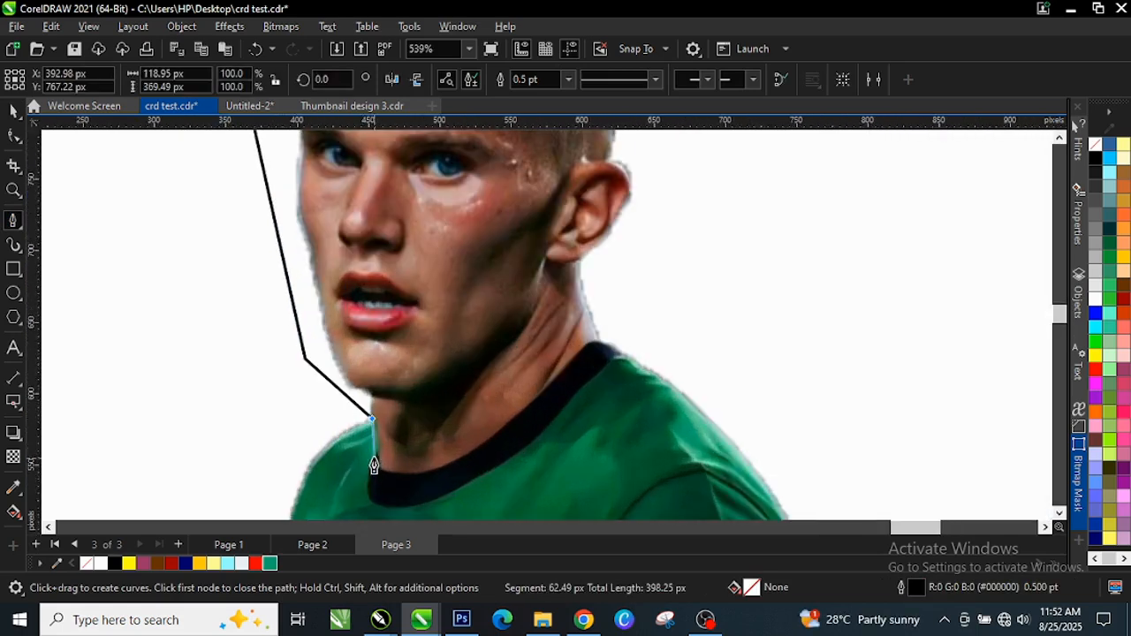
pyautogui.click(375, 451)
pyautogui.scroll(1, 364, 481)
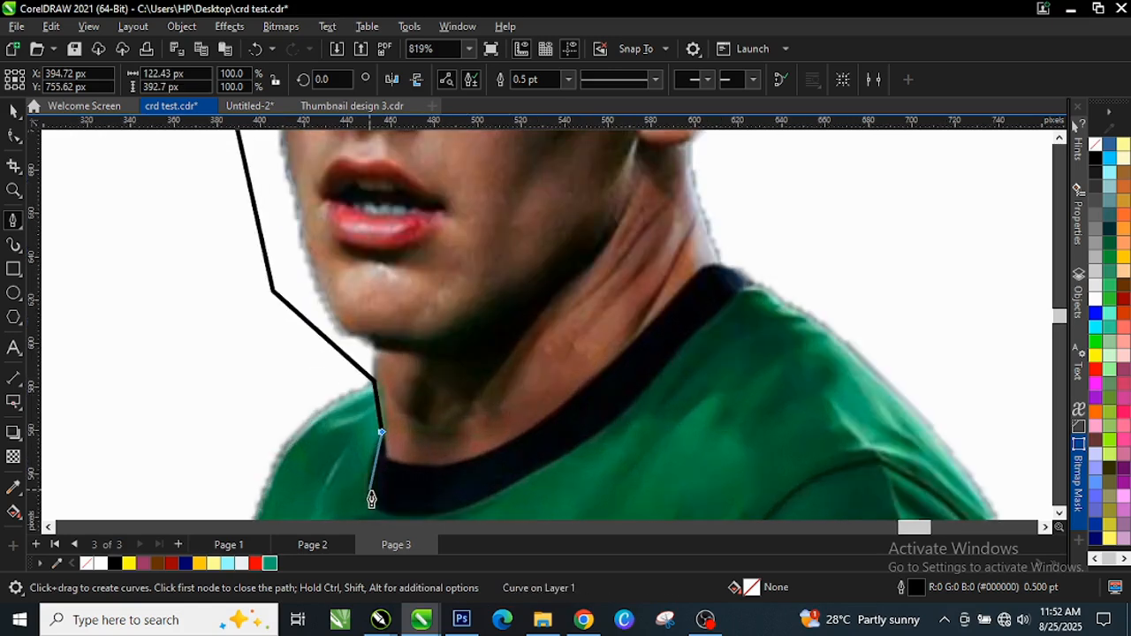
pyautogui.scroll(-1, 430, 446)
pyautogui.scroll(1, 424, 479)
pyautogui.scroll(-1, 426, 477)
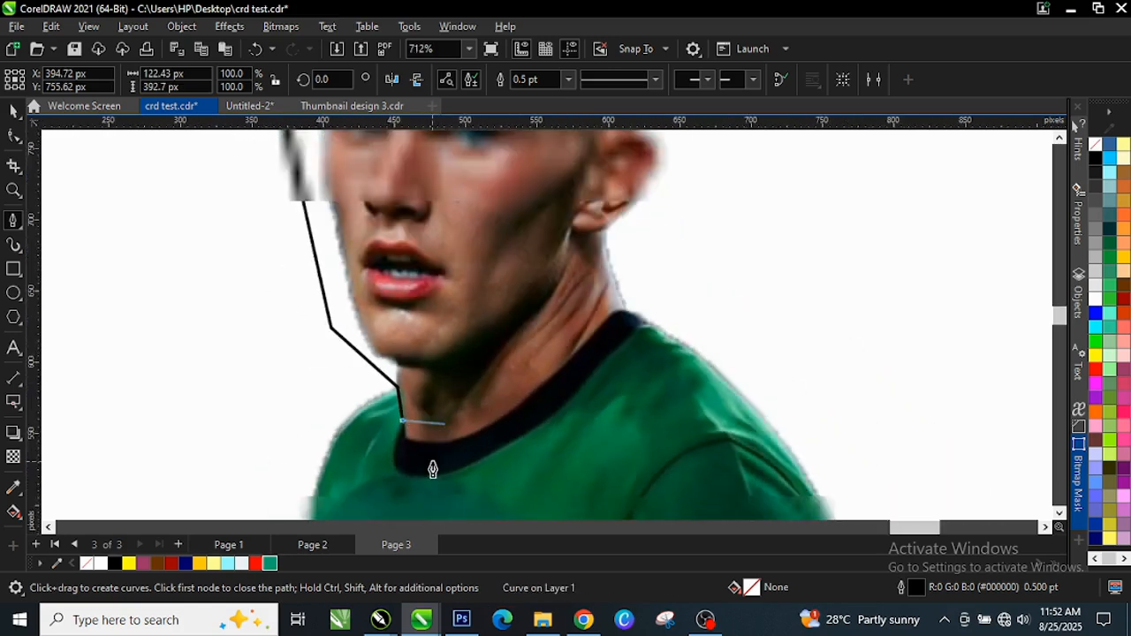
pyautogui.click(425, 472)
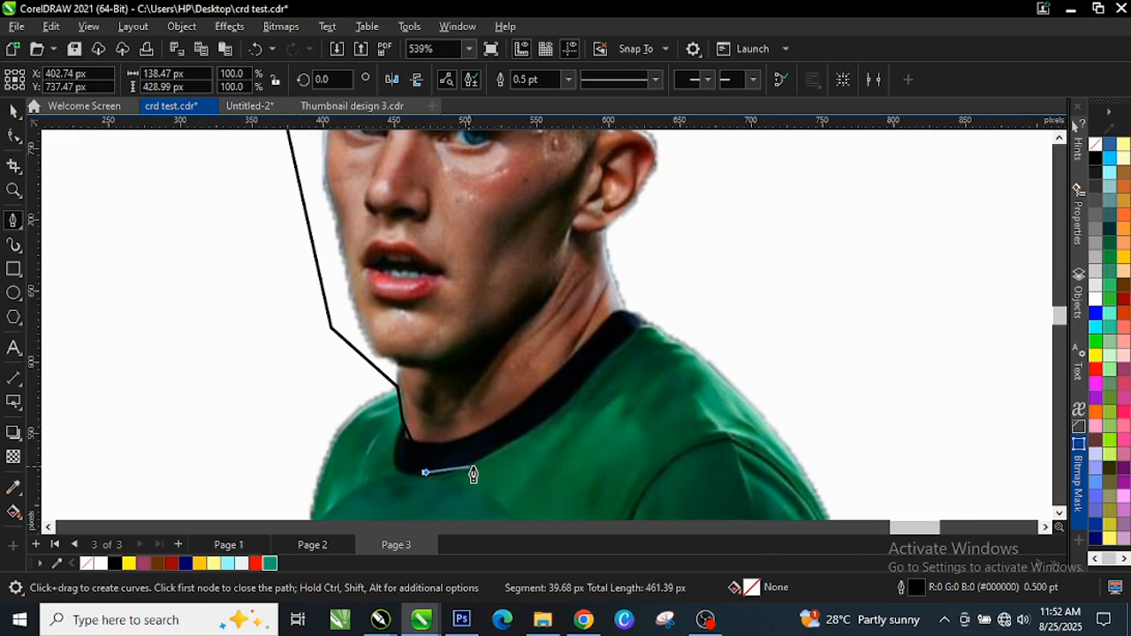
pyautogui.click(543, 419)
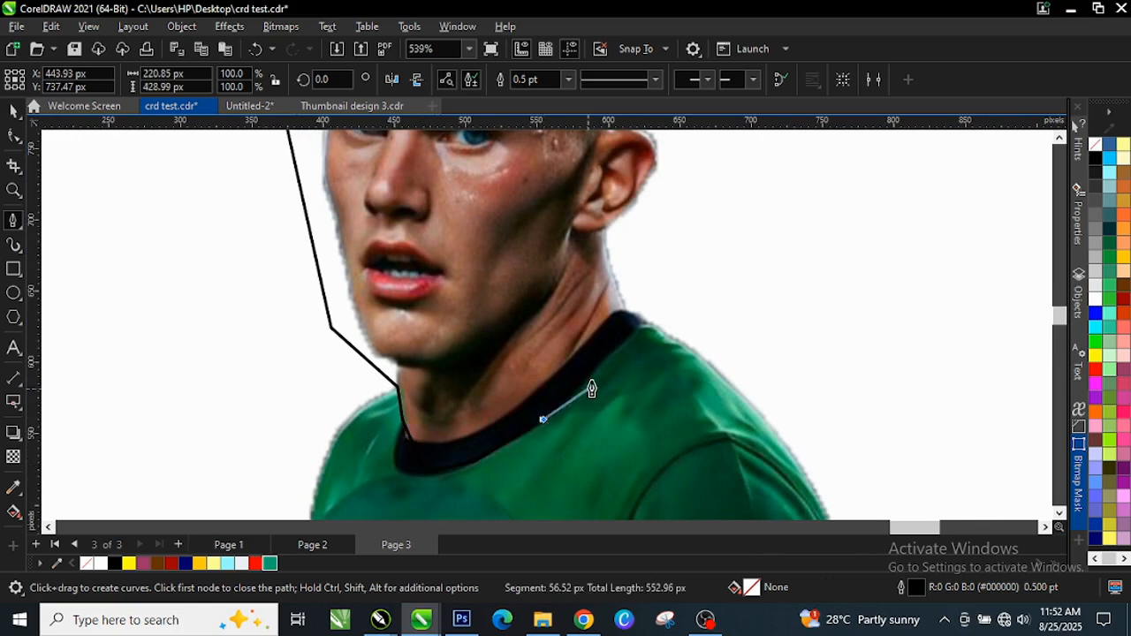
# Continue the path up past the shoulder and over the head, closing it
pyautogui.click(629, 335)
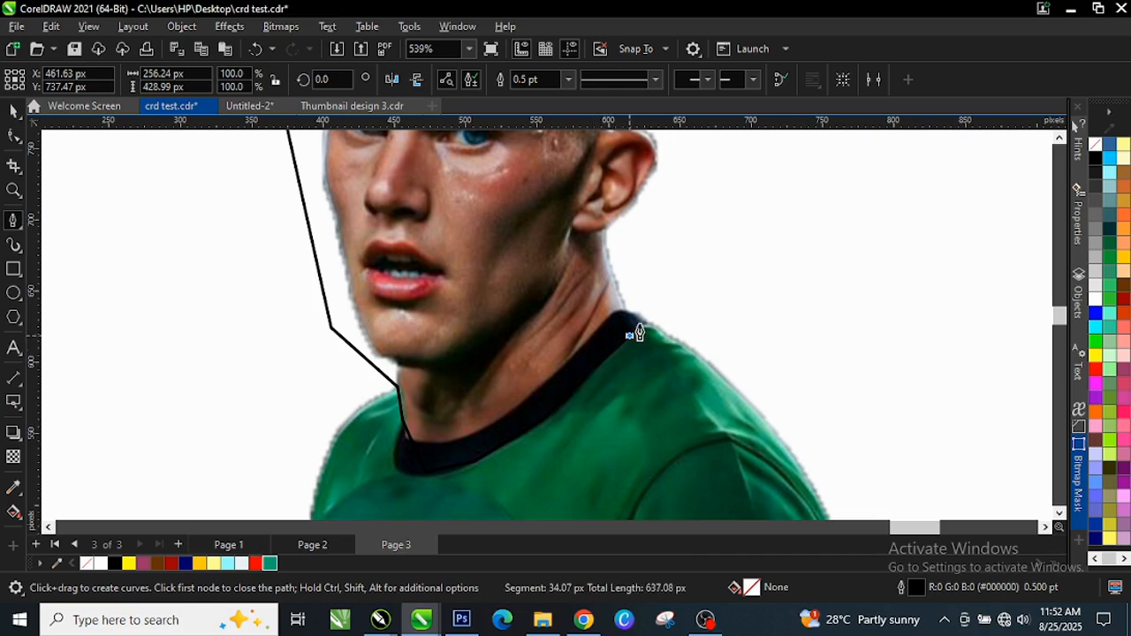
pyautogui.click(765, 216)
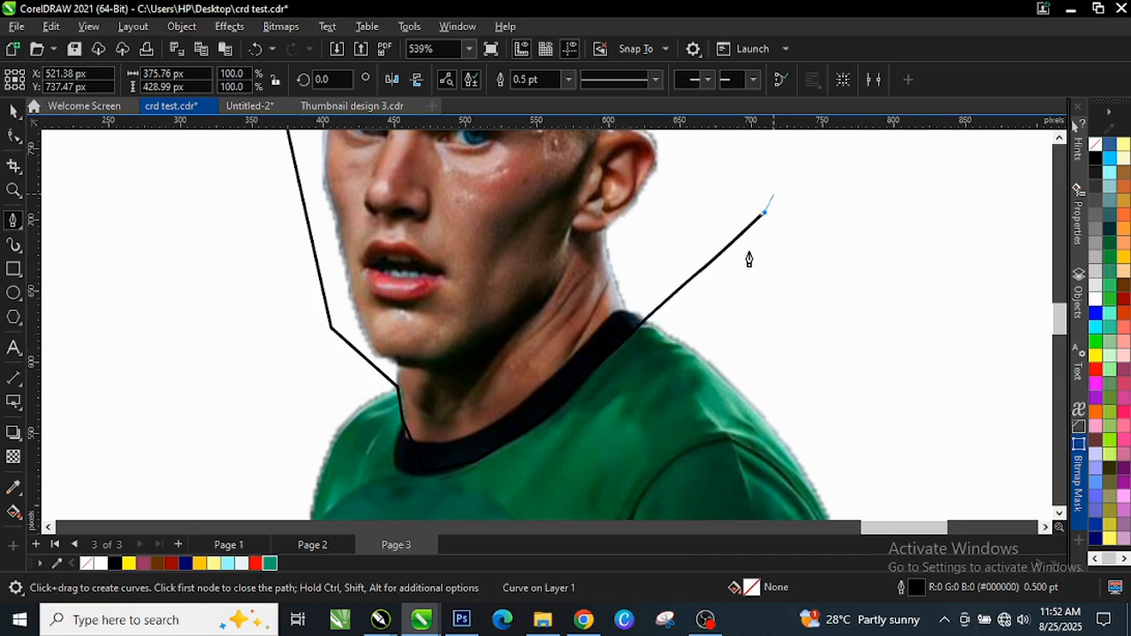
pyautogui.scroll(-3, 749, 259)
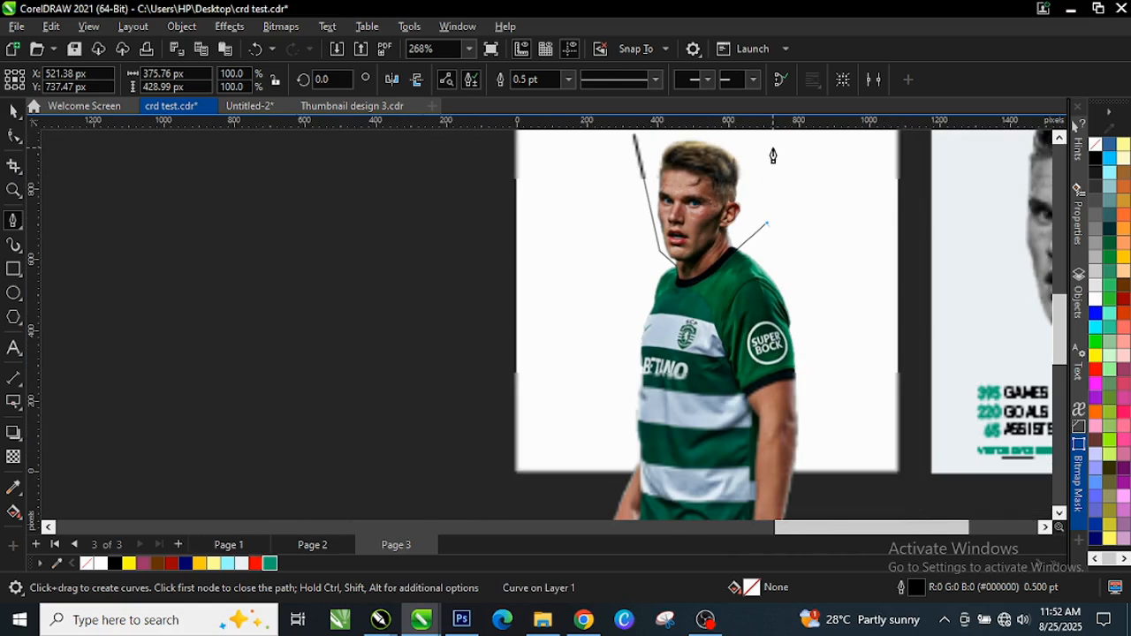
pyautogui.click(770, 150)
pyautogui.scroll(1, 760, 143)
pyautogui.scroll(-1, 749, 232)
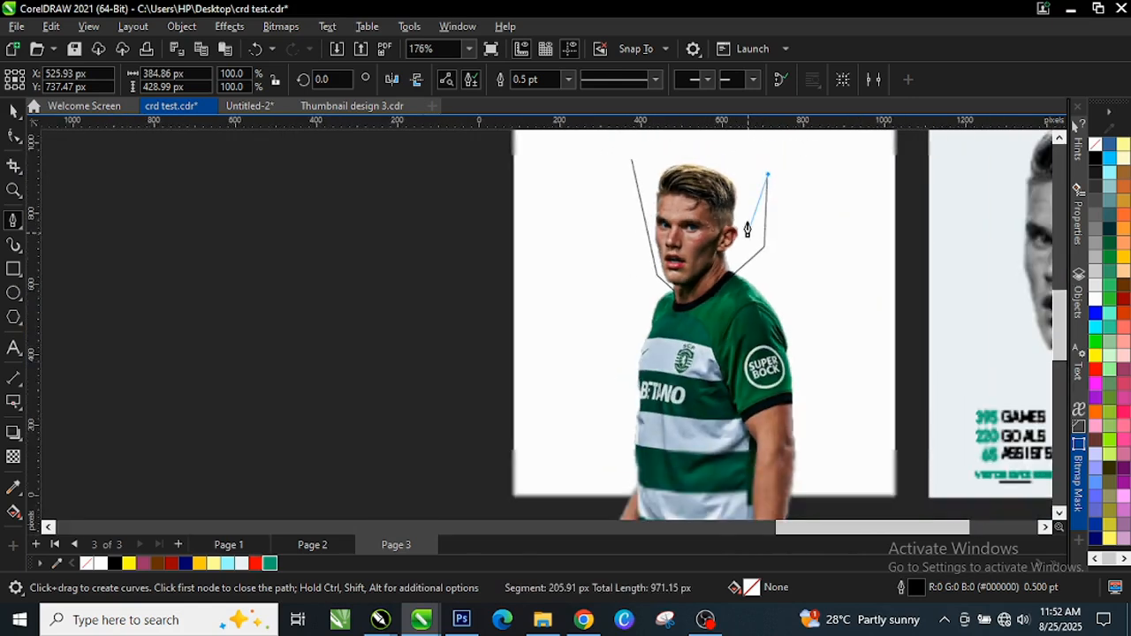
pyautogui.scroll(2, 732, 156)
pyautogui.click(720, 150)
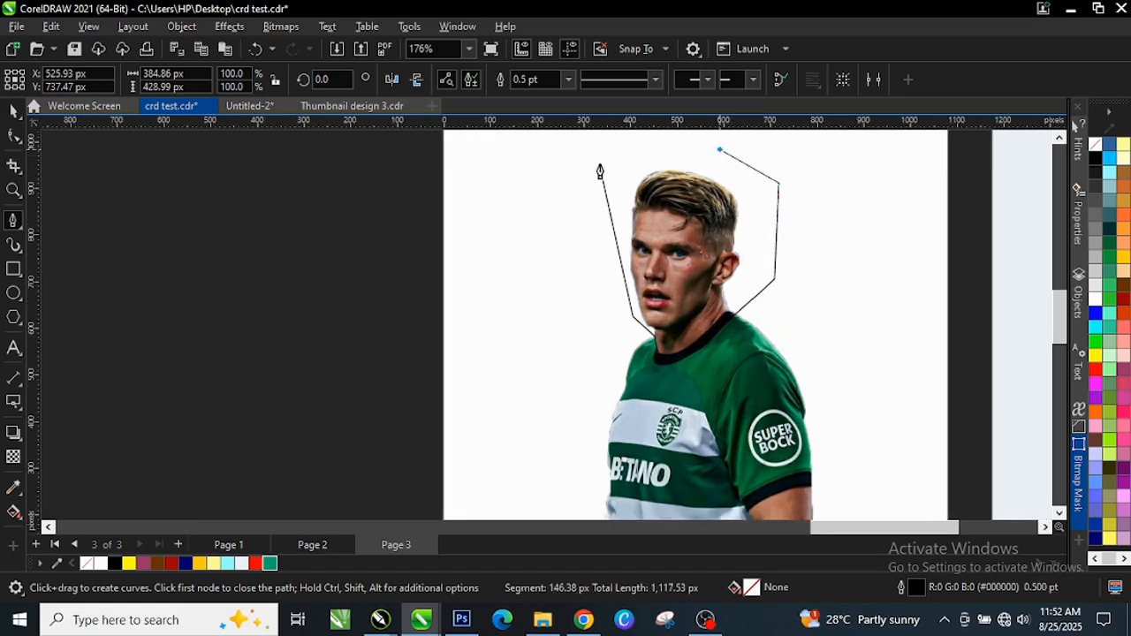
pyautogui.scroll(2, 601, 168)
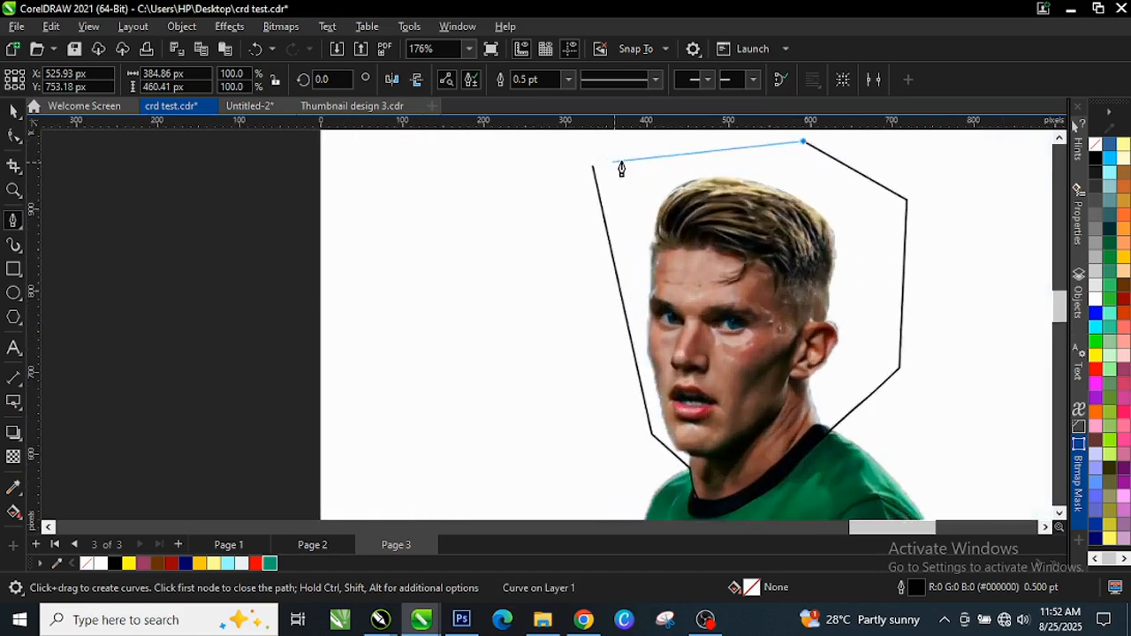
pyautogui.scroll(1, 595, 170)
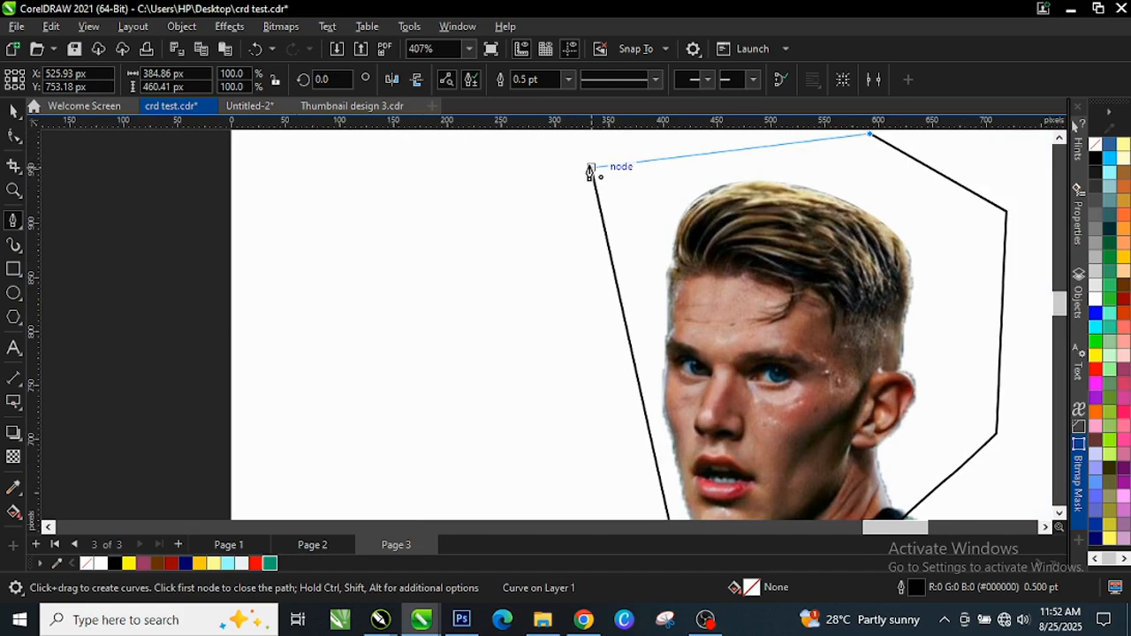
pyautogui.click(592, 169)
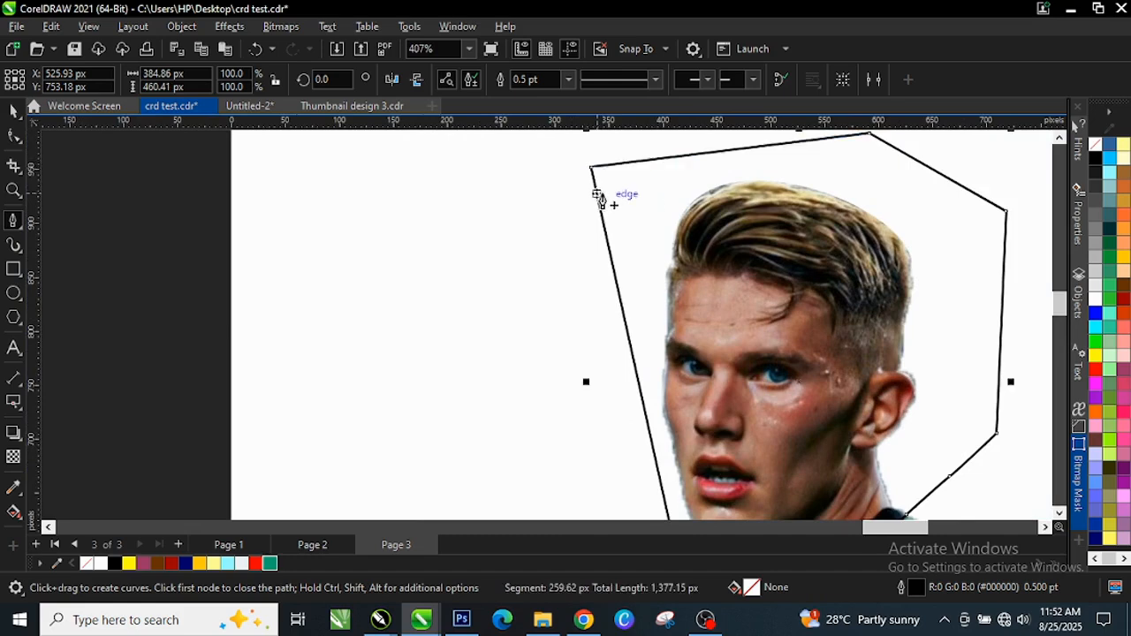
# Set the traced outline's width to Hairline
pyautogui.scroll(-1, 605, 204)
pyautogui.scroll(3, 585, 278)
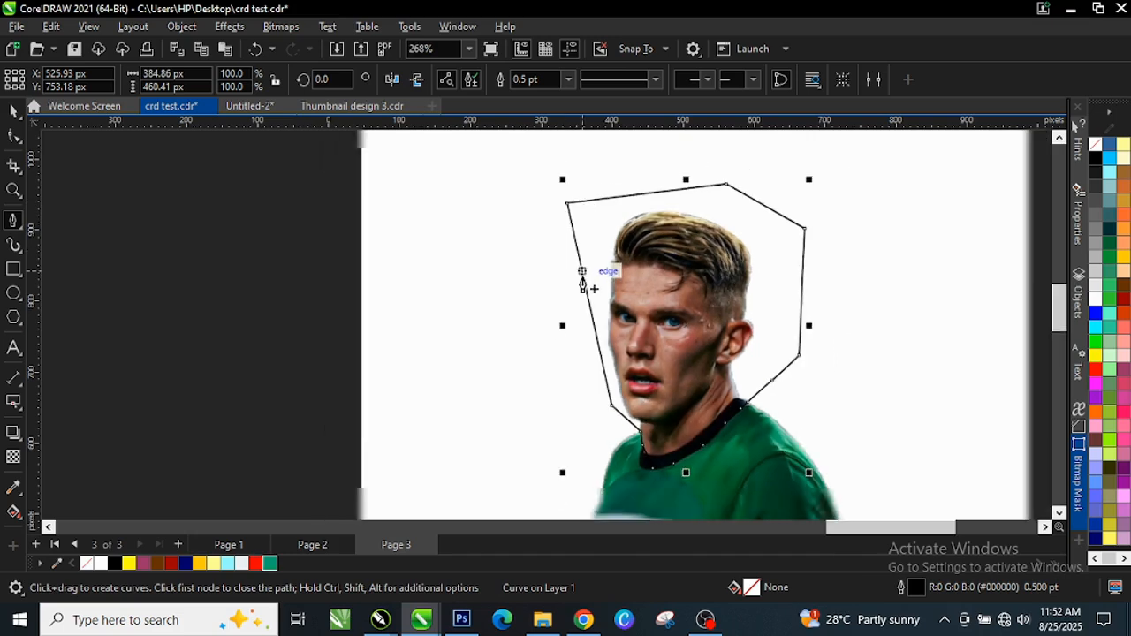
pyautogui.scroll(3, 740, 369)
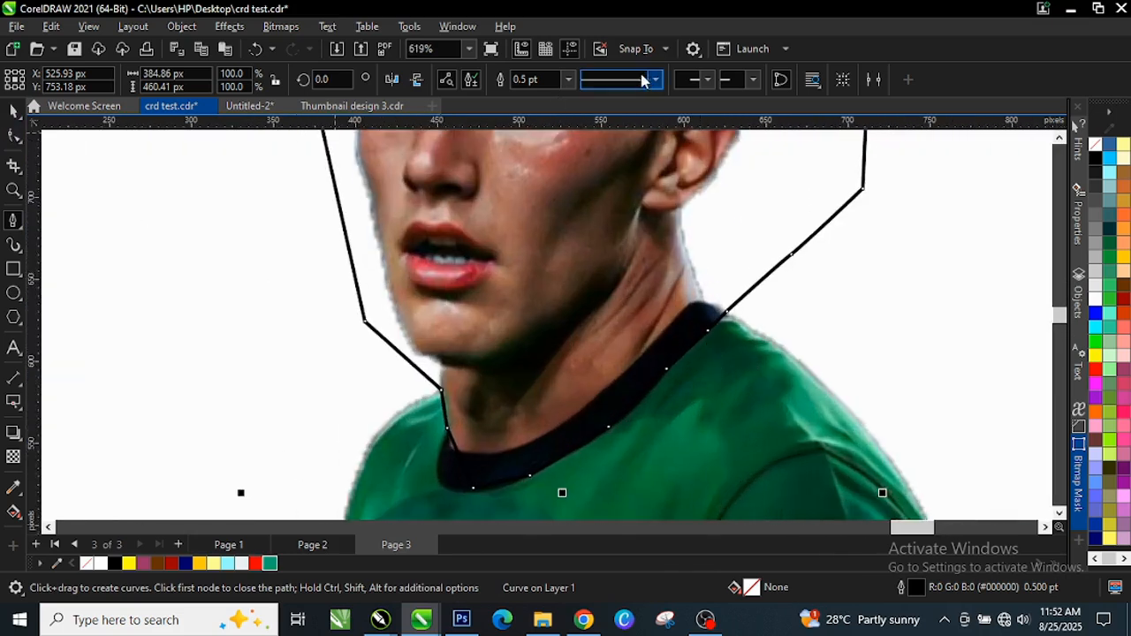
pyautogui.click(568, 80)
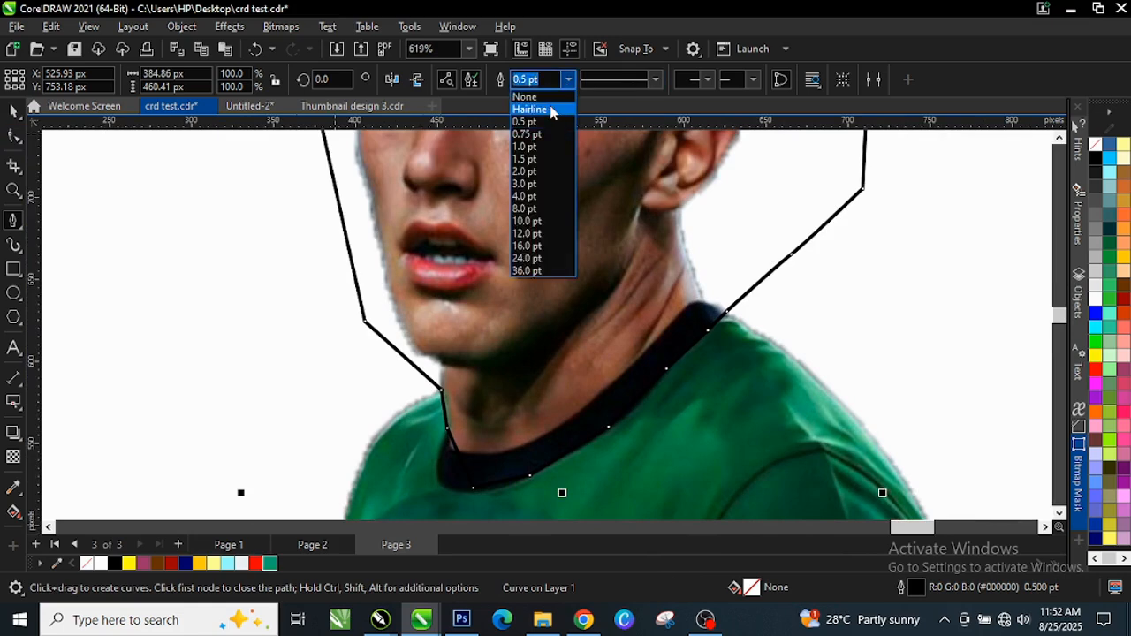
pyautogui.click(542, 110)
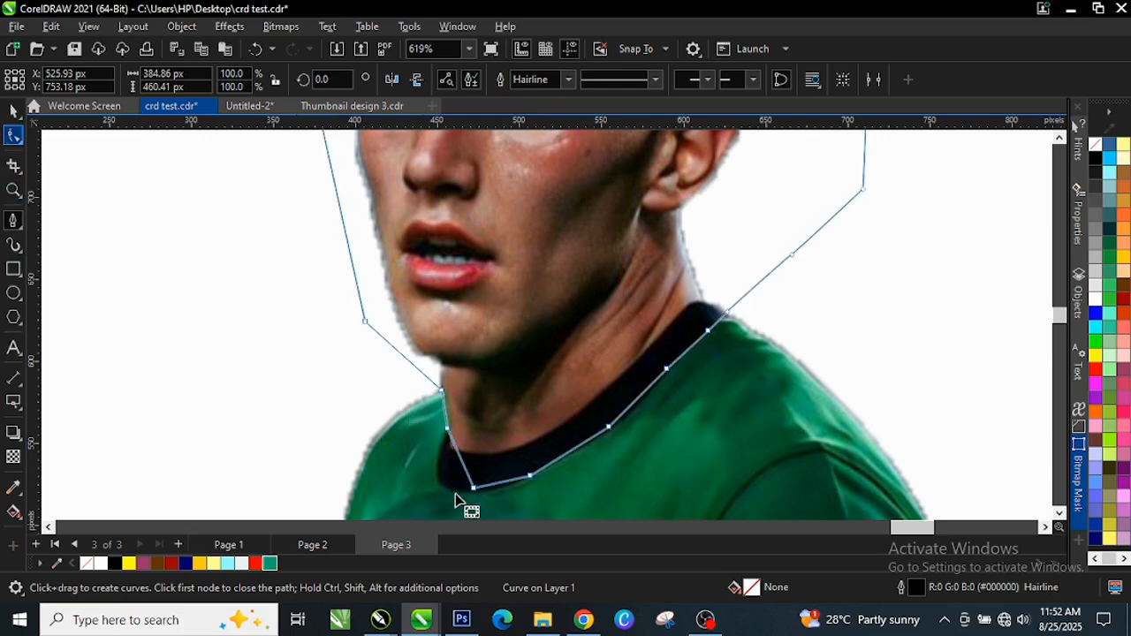
pyautogui.scroll(5, 504, 495)
# Convert the neckline segment to a curve and bend it down toward the collar
pyautogui.press('F10')
pyautogui.scroll(3, 505, 394)
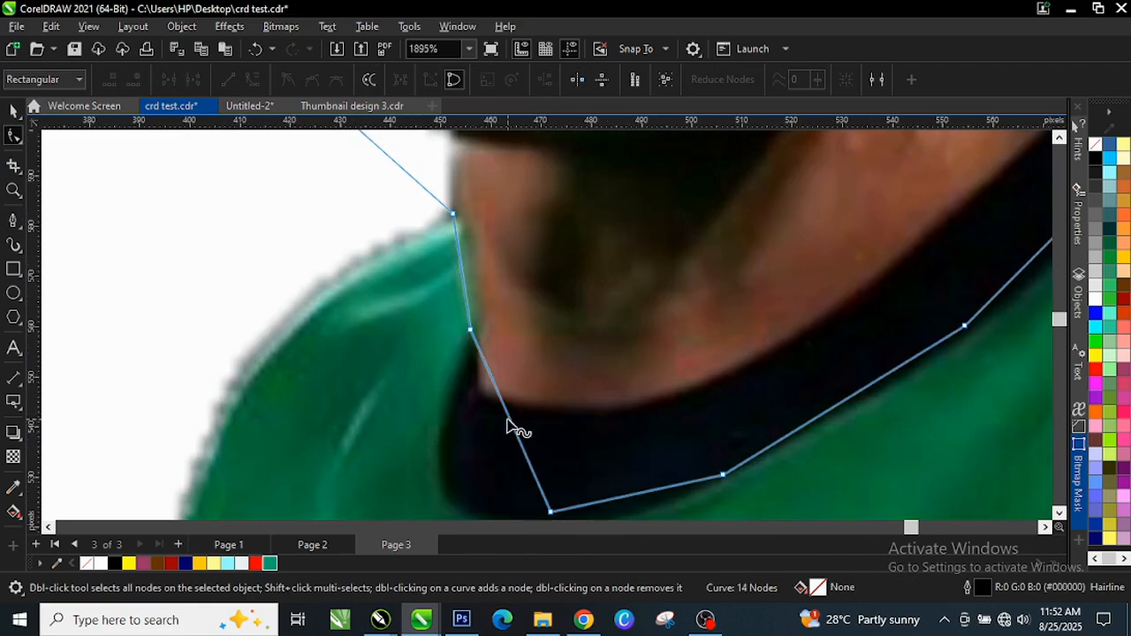
pyautogui.click(508, 422)
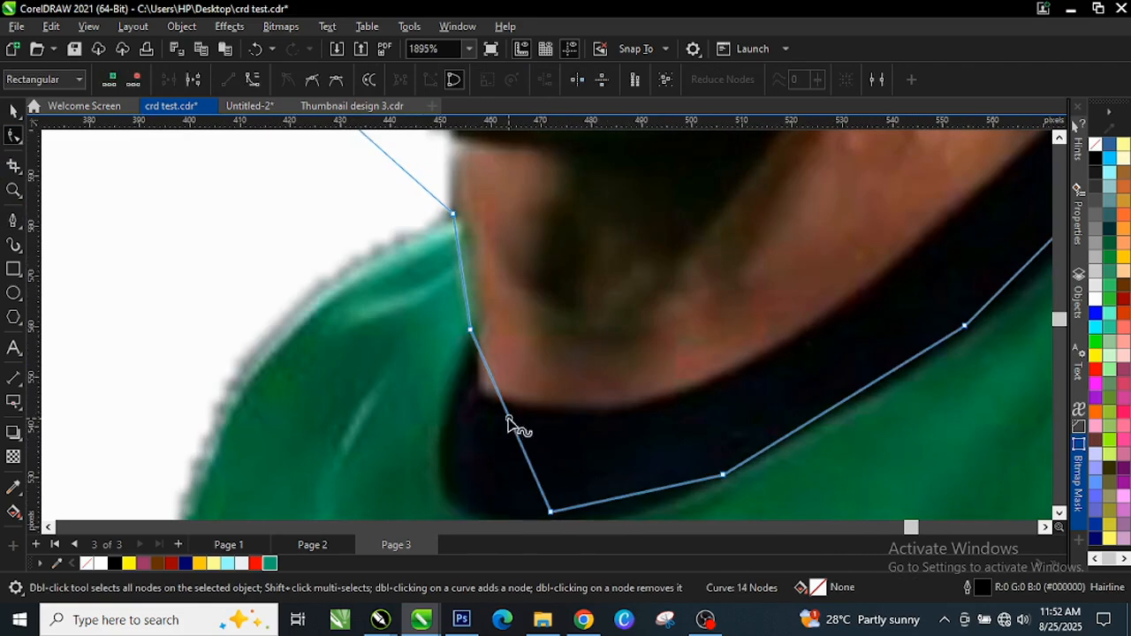
pyautogui.click(255, 80)
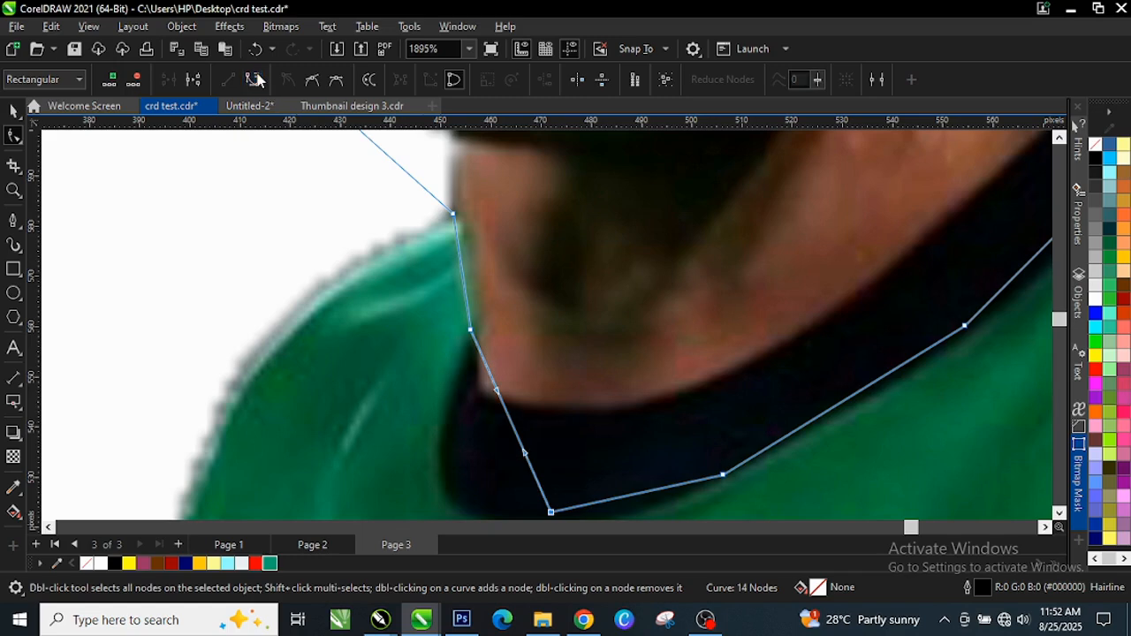
pyautogui.rightClick(511, 424)
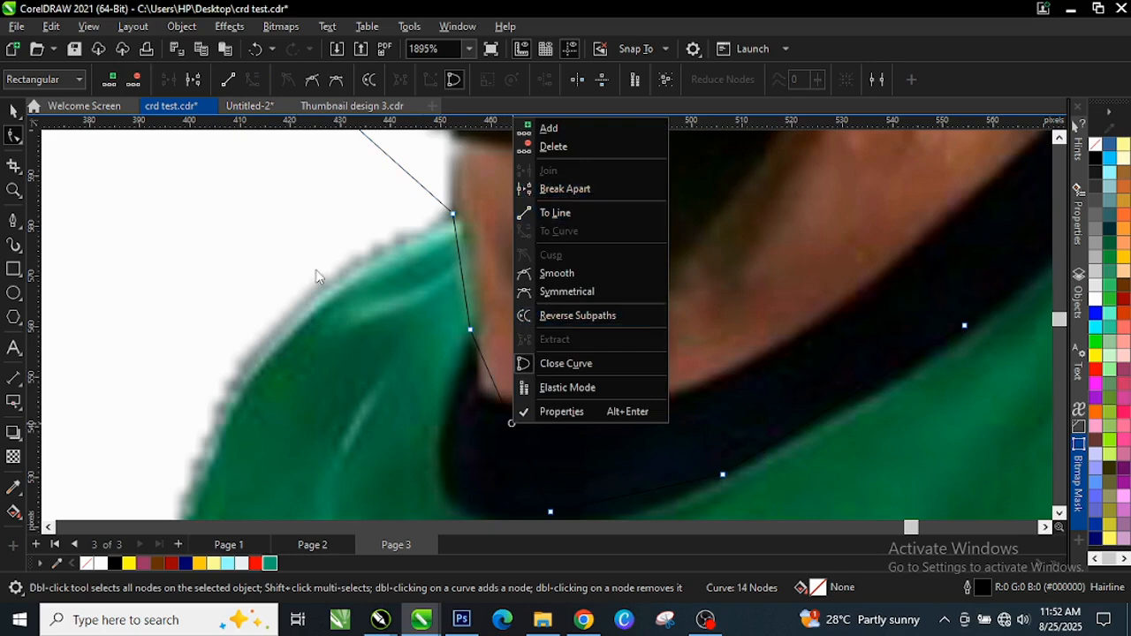
pyautogui.click(217, 240)
pyautogui.click(259, 381)
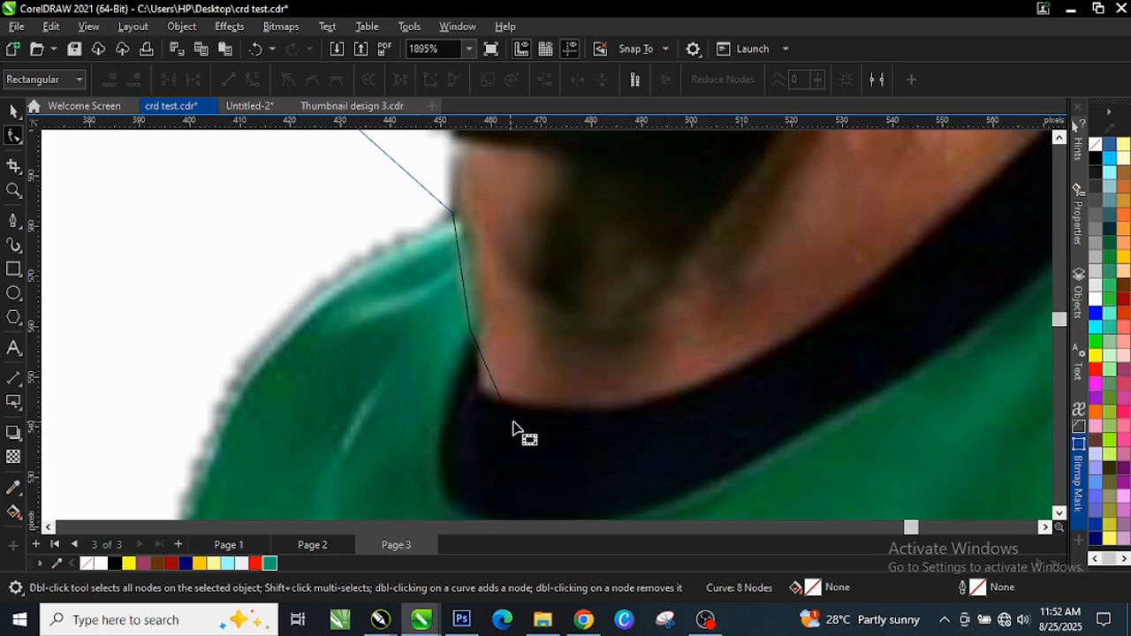
pyautogui.click(513, 428)
pyautogui.rightClick(510, 422)
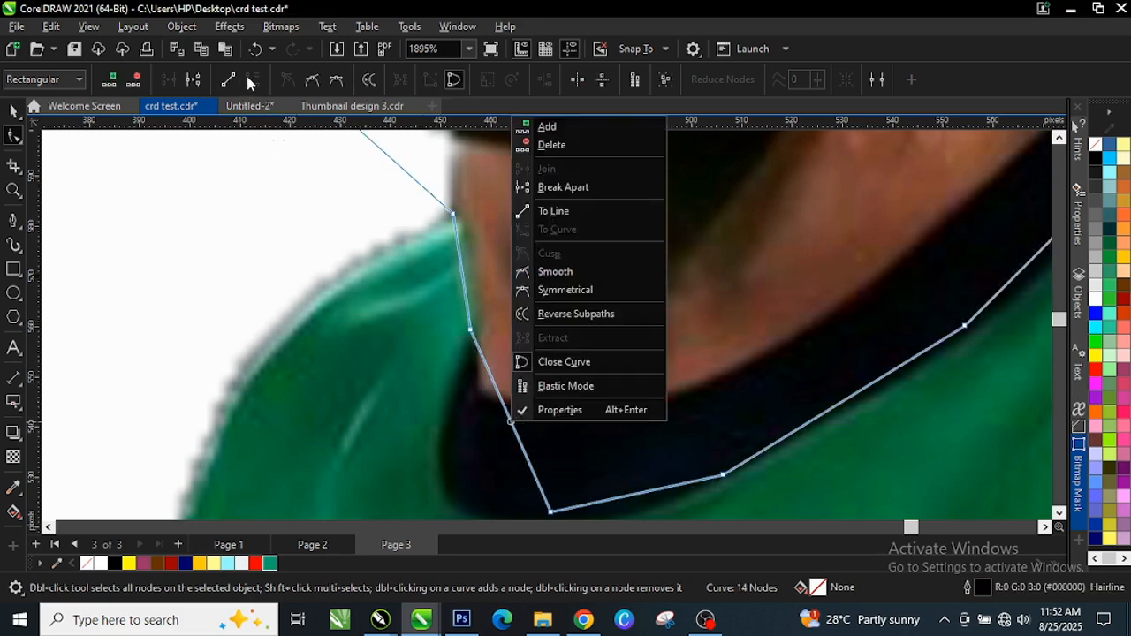
pyautogui.click(504, 413)
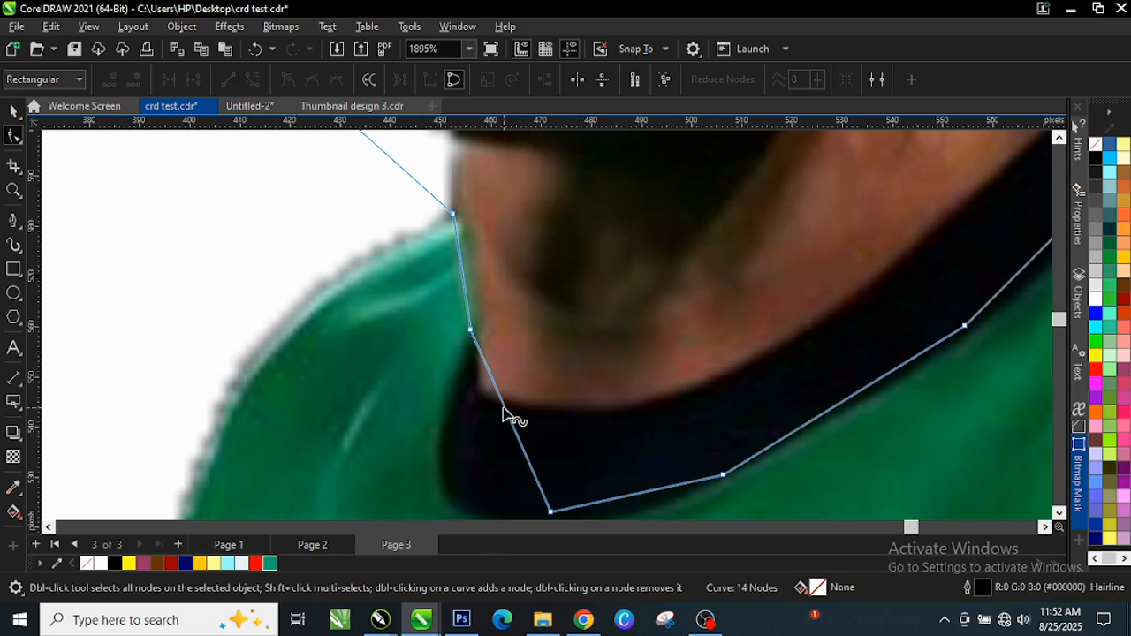
pyautogui.moveTo(506, 411); pyautogui.dragTo(467, 465)
# Delete the extra collar node and reshape the lower collar curves to fit the neckline
pyautogui.scroll(-2, 492, 433)
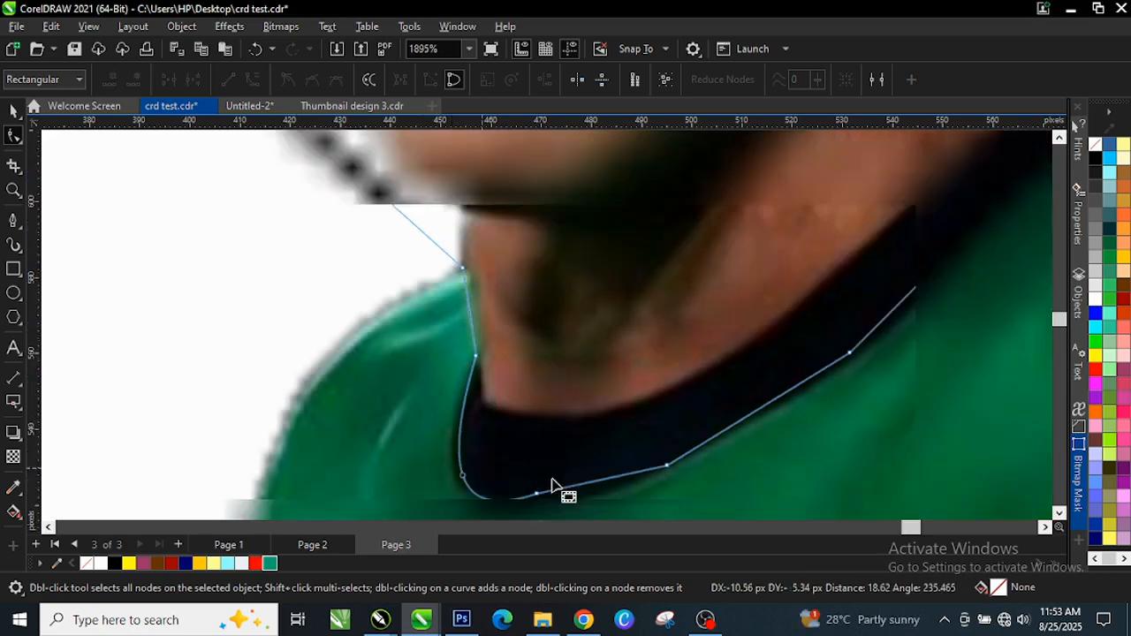
pyautogui.click(634, 513)
pyautogui.scroll(1, 637, 501)
pyautogui.doubleClick(522, 493)
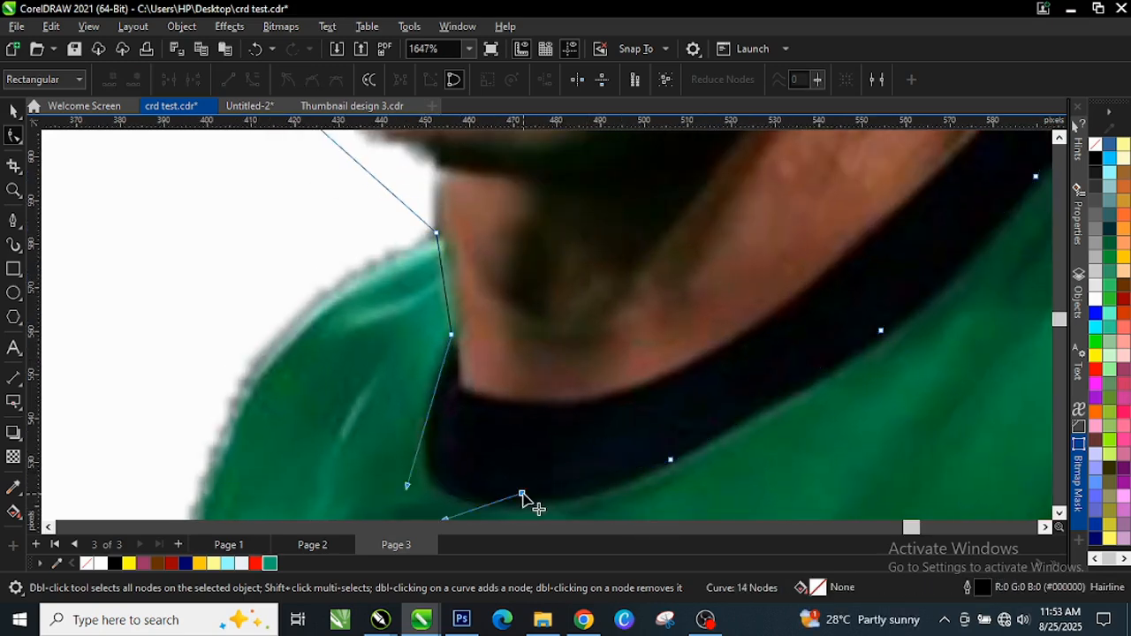
pyautogui.click(671, 460)
pyautogui.scroll(-1, 595, 480)
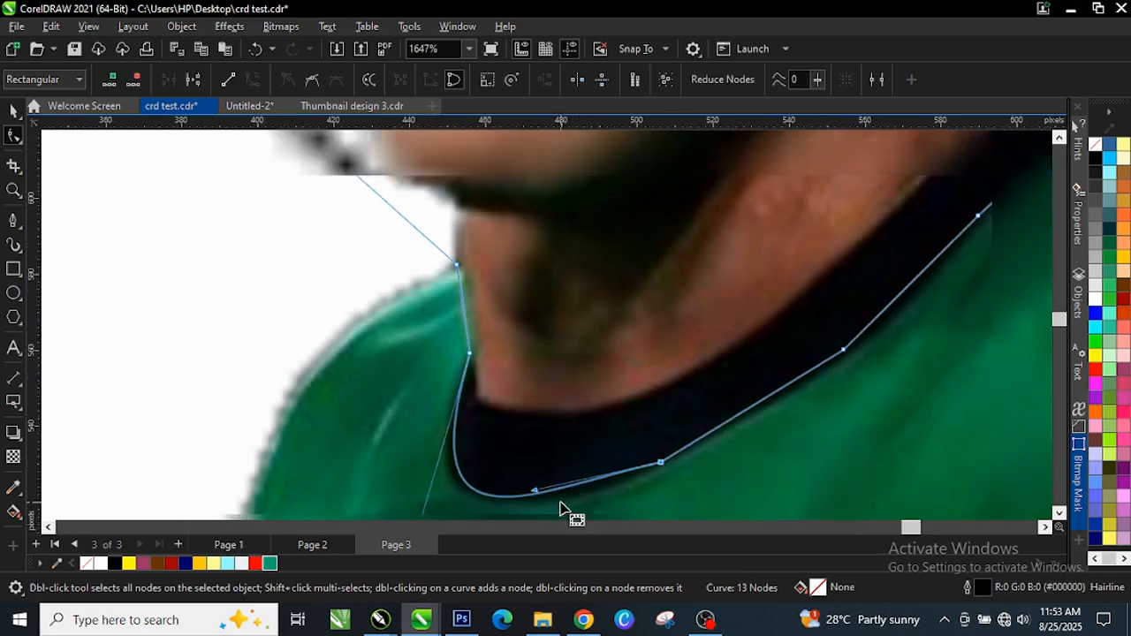
pyautogui.moveTo(536, 493); pyautogui.dragTo(585, 504)
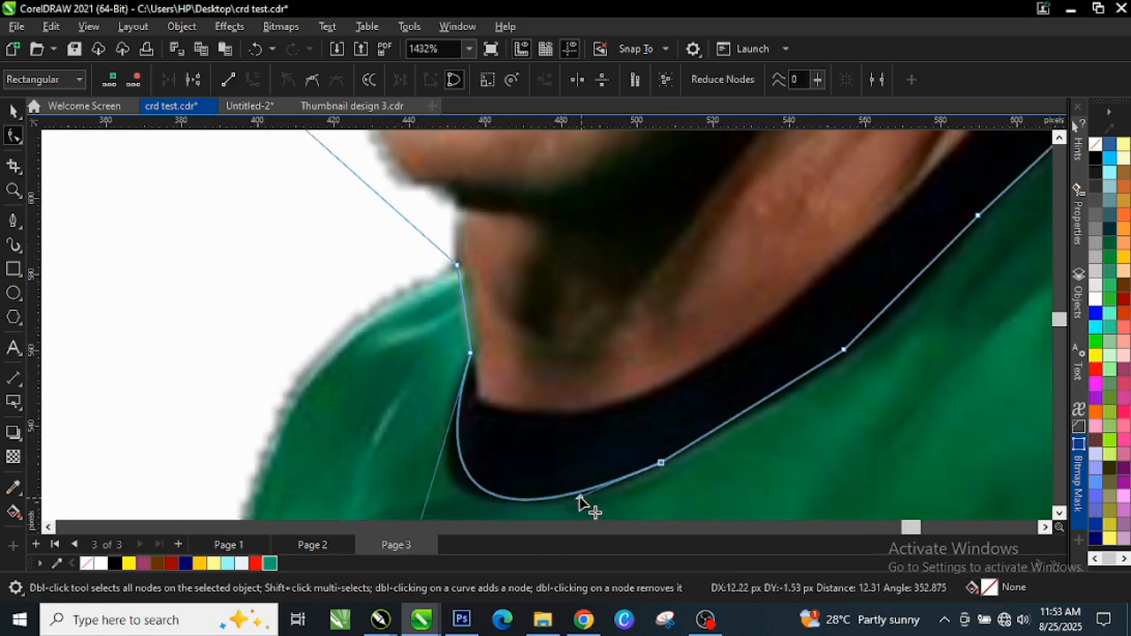
pyautogui.scroll(-1, 510, 434)
pyautogui.scroll(-2, 524, 403)
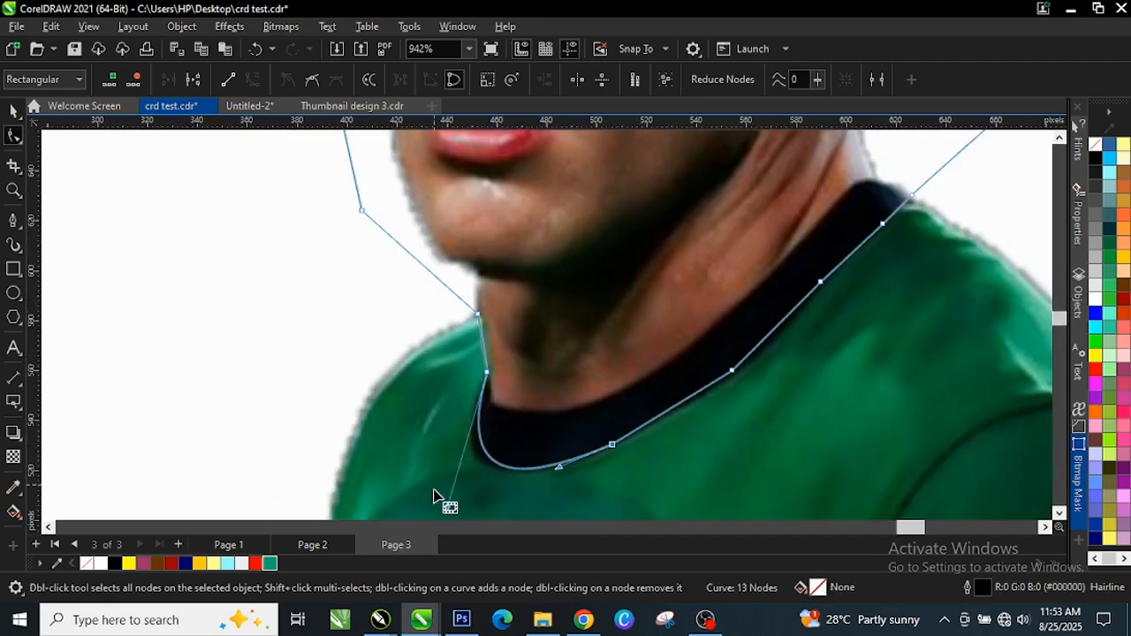
pyautogui.moveTo(445, 510)
pyautogui.mouseDown()
pyautogui.moveTo(441, 495)
pyautogui.moveTo(434, 503)
pyautogui.mouseUp()
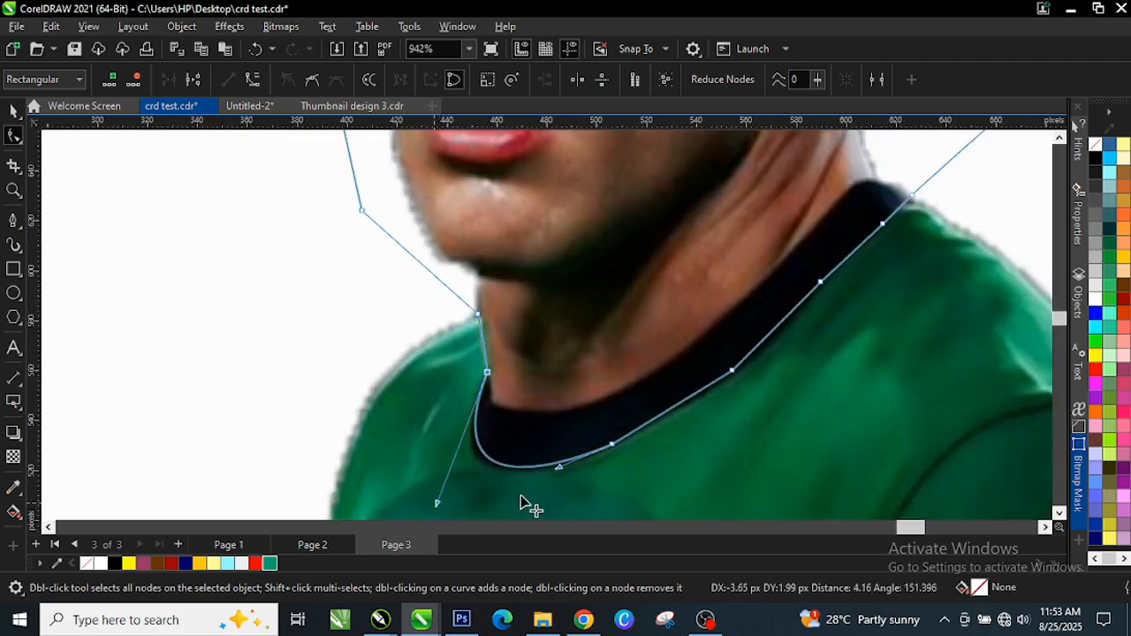
pyautogui.scroll(1, 769, 409)
pyautogui.click(667, 404)
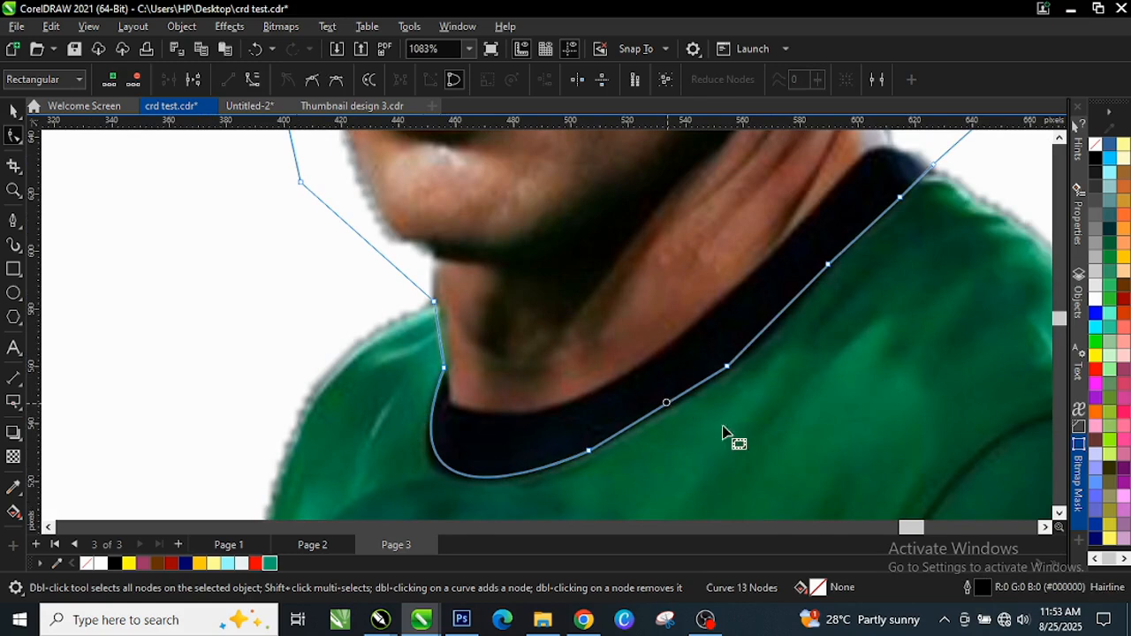
# Convert the right collar segment to a curve and bend it along the collar edge
pyautogui.rightClick(666, 405)
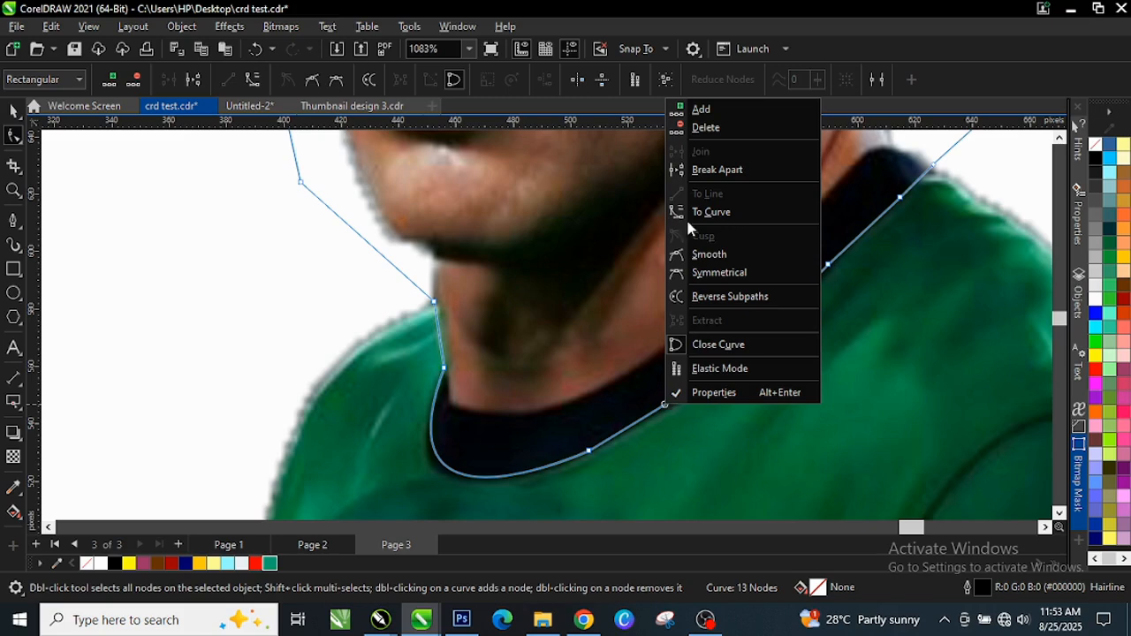
pyautogui.click(735, 213)
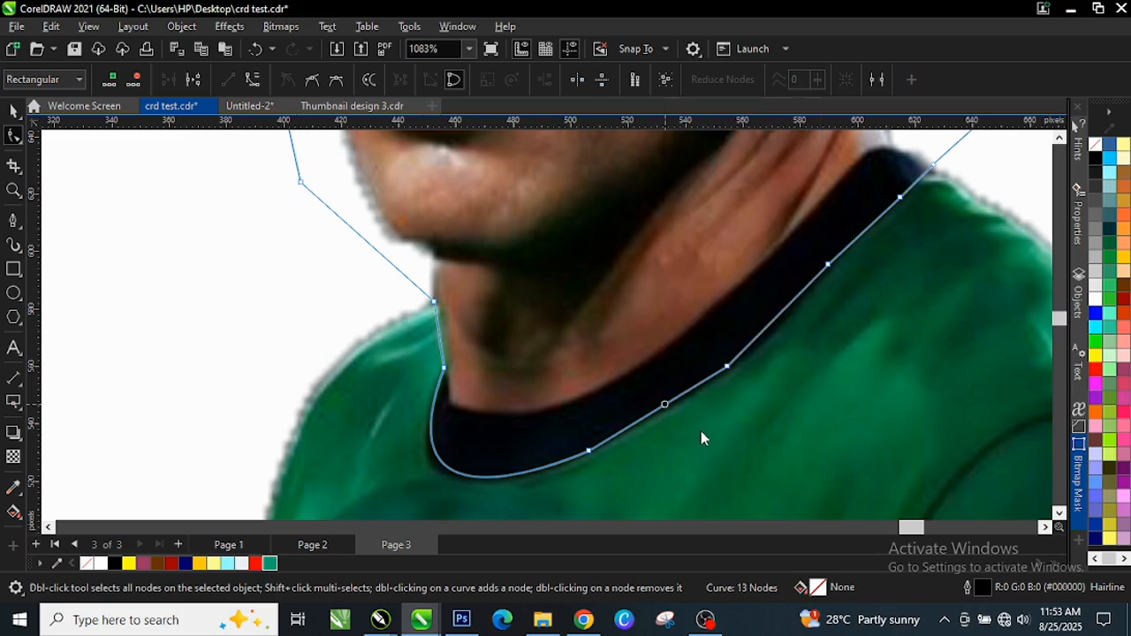
pyautogui.scroll(2, 707, 433)
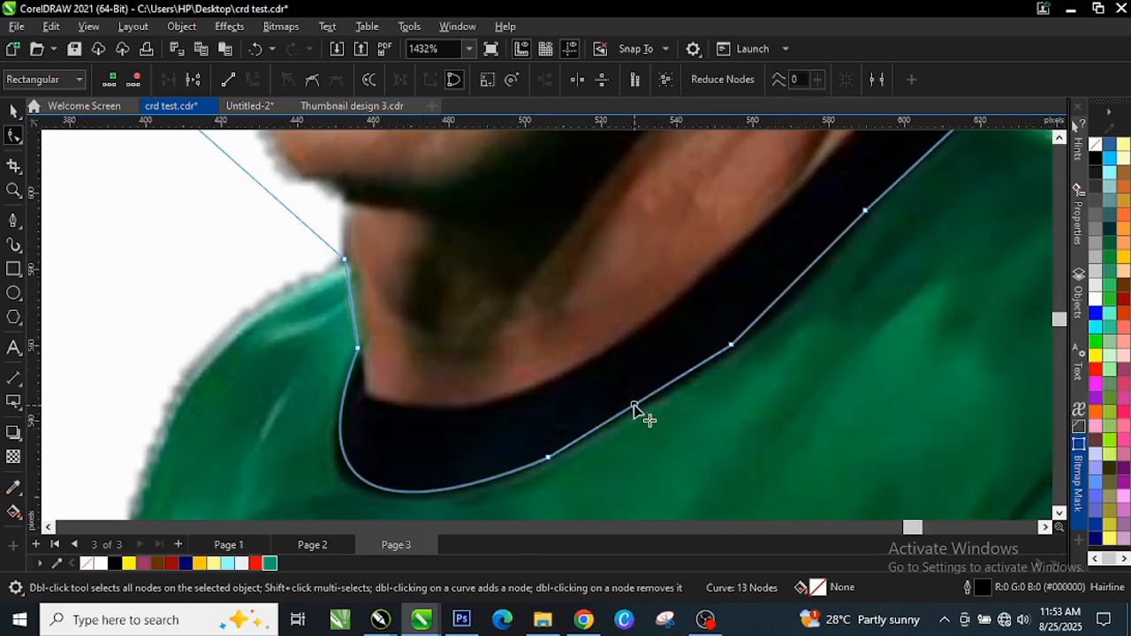
pyautogui.moveTo(634, 410); pyautogui.dragTo(639, 410)
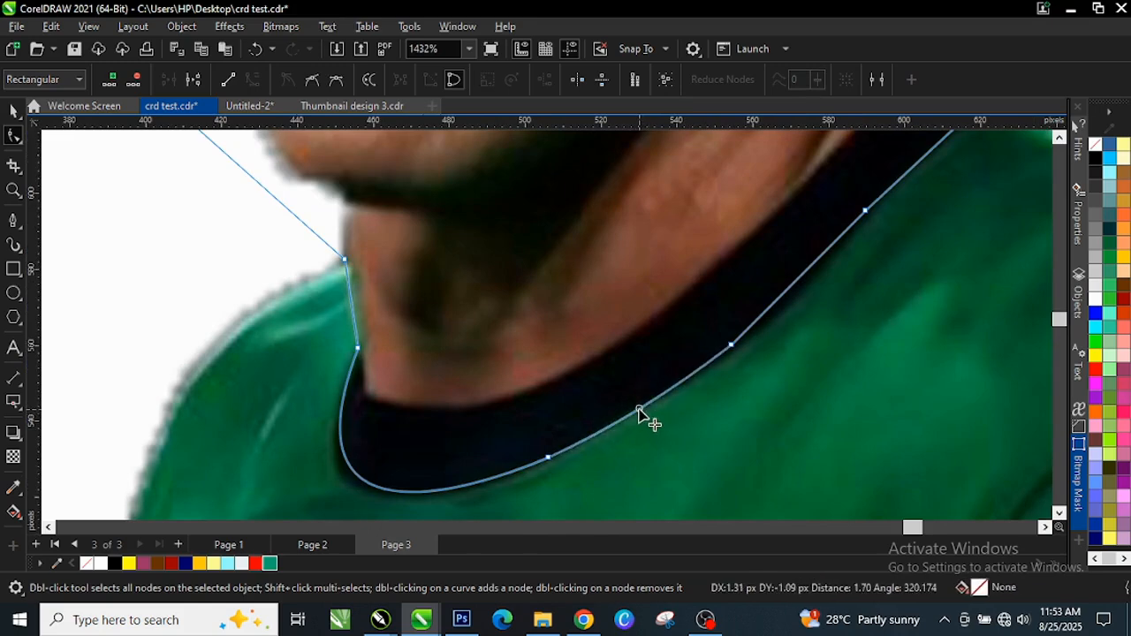
pyautogui.scroll(-1, 631, 391)
pyautogui.scroll(1, 859, 278)
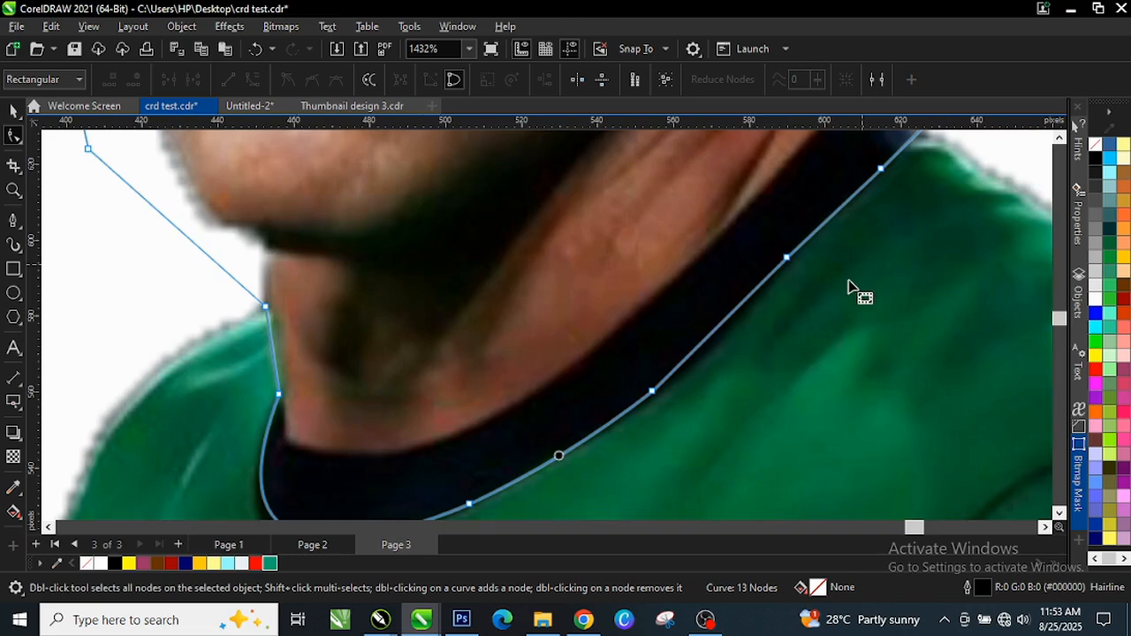
# Curve the next segment up the collar, then select the photo with its head outline
pyautogui.click(715, 327)
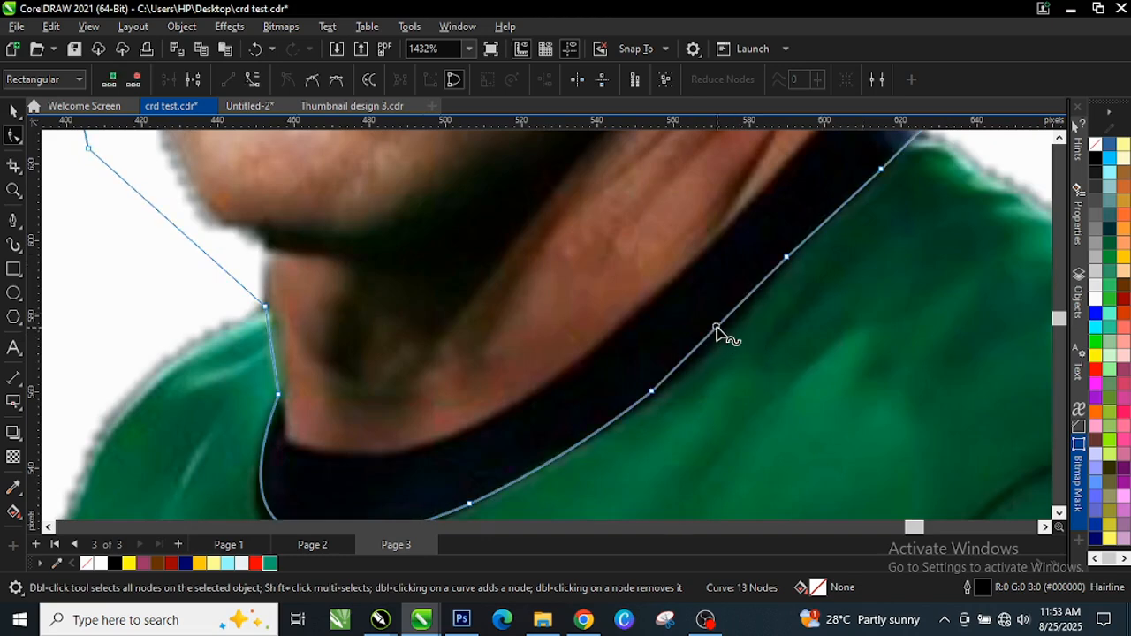
pyautogui.click(256, 81)
pyautogui.scroll(1, 725, 328)
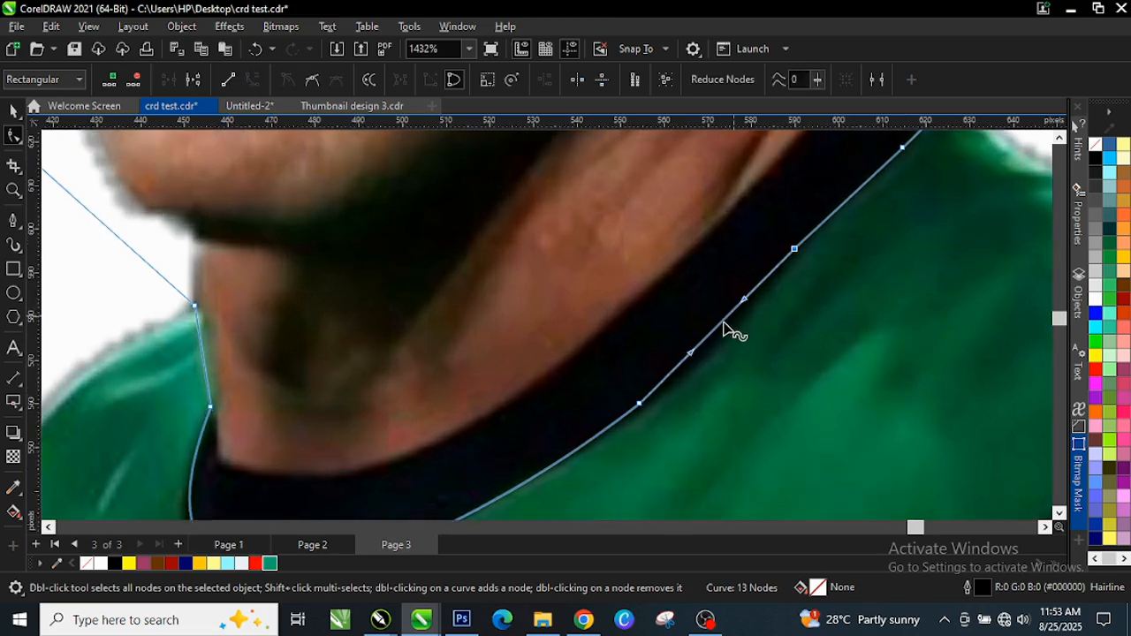
pyautogui.moveTo(720, 328); pyautogui.dragTo(728, 328)
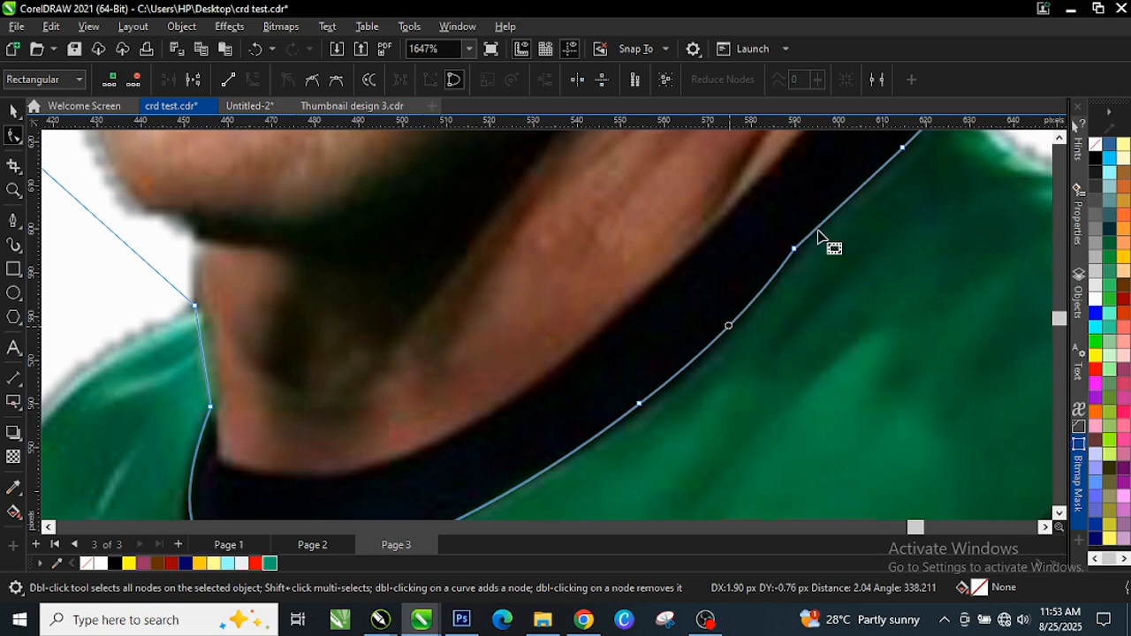
pyautogui.scroll(-2, 757, 259)
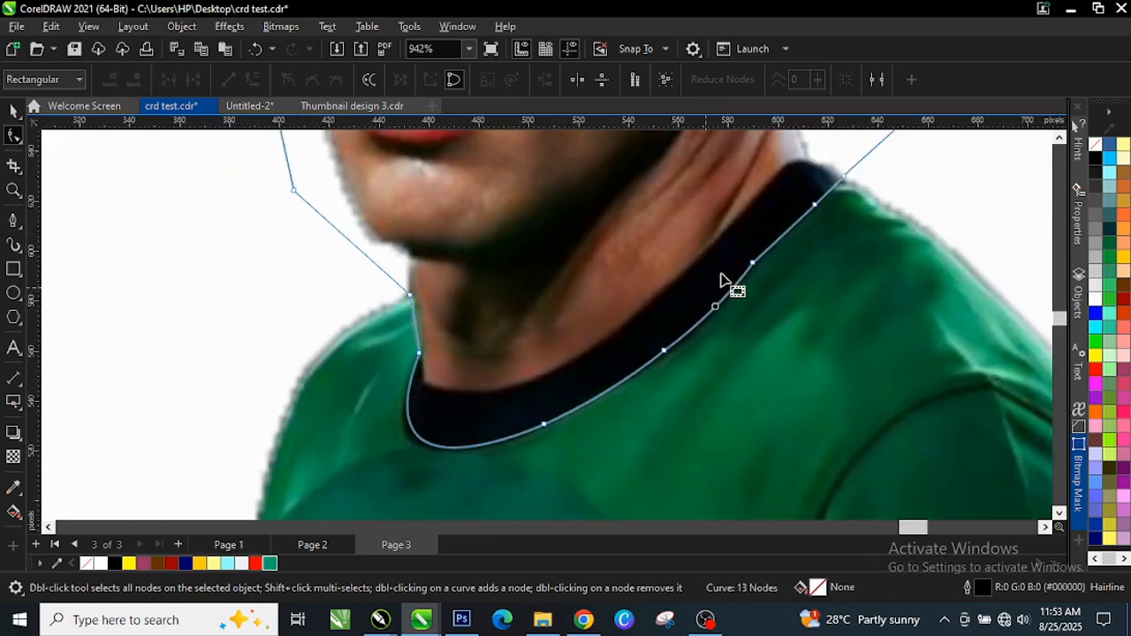
pyautogui.scroll(-5, 720, 281)
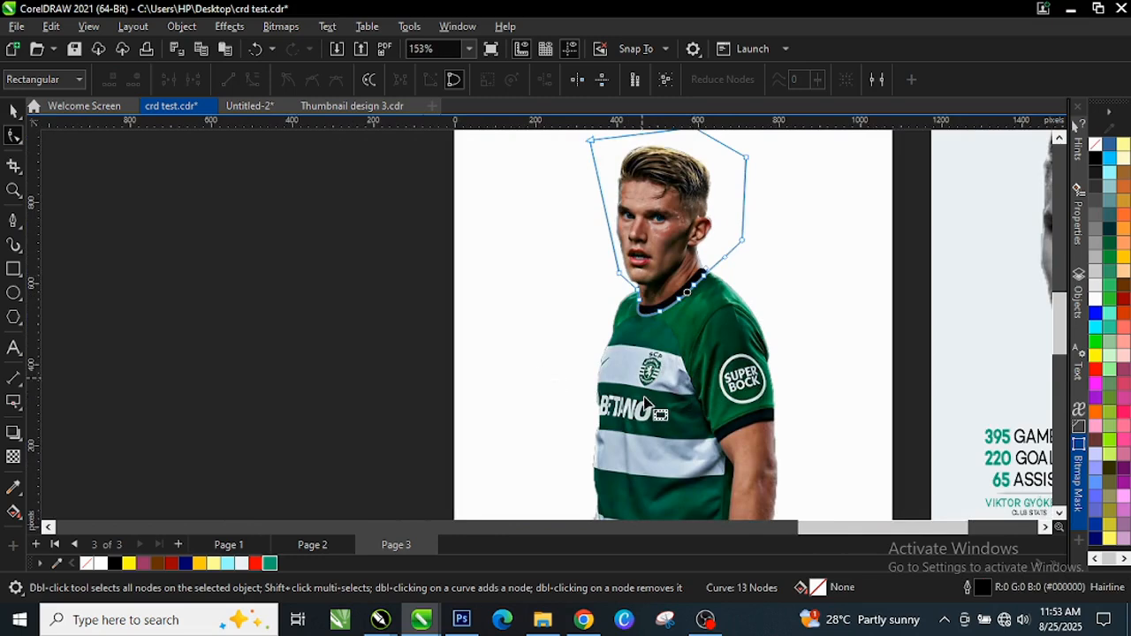
pyautogui.press('space')
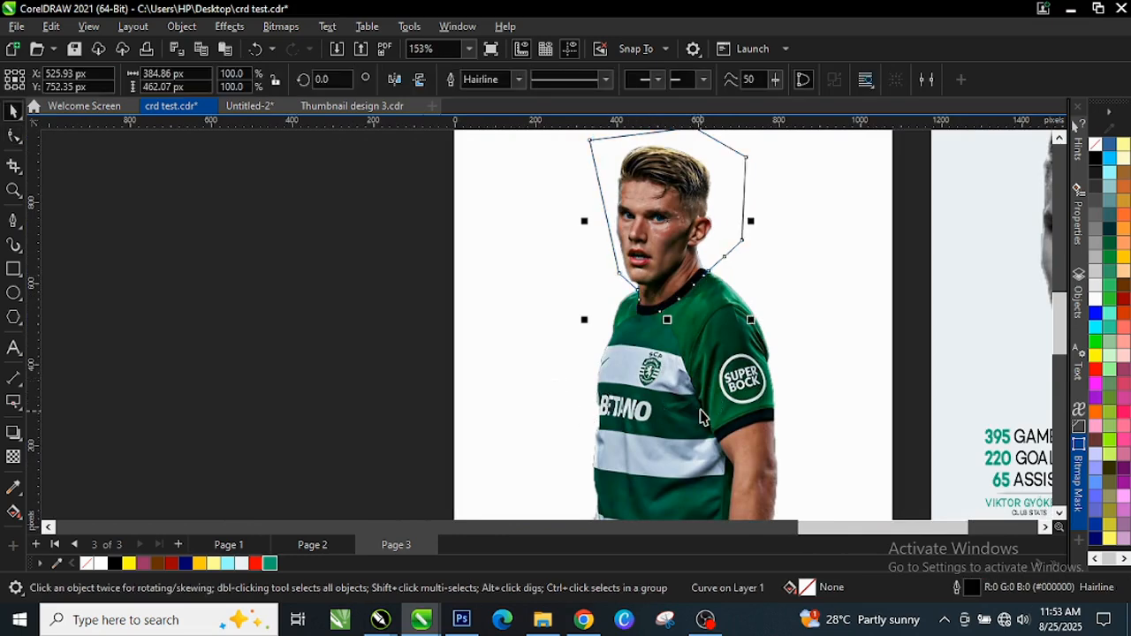
pyautogui.keyDown('shift'); pyautogui.click(705, 408); pyautogui.keyUp('shift')
pyautogui.scroll(-2, 505, 371)
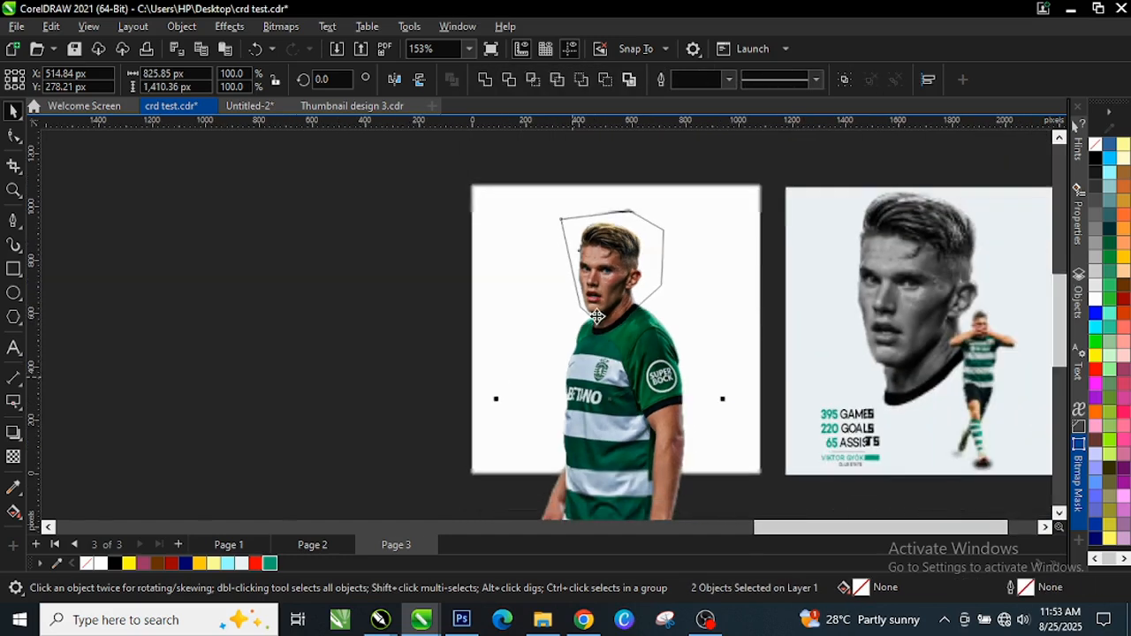
# Intersect the player photo with the drawn head outline to cut out the head
pyautogui.scroll(2, 585, 228)
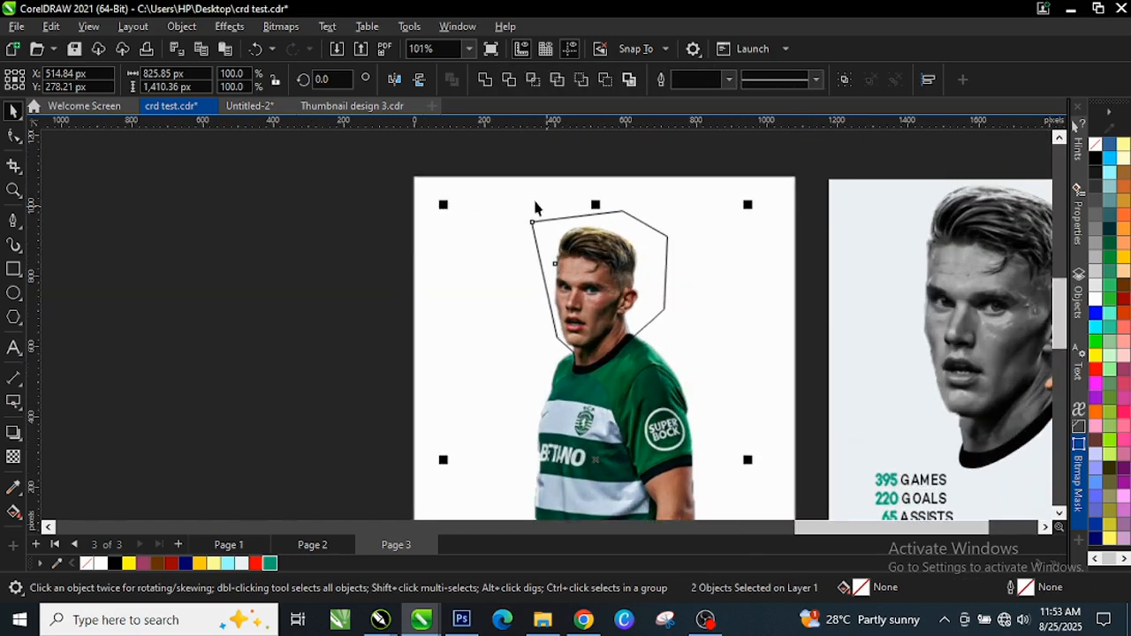
pyautogui.scroll(-2, 592, 346)
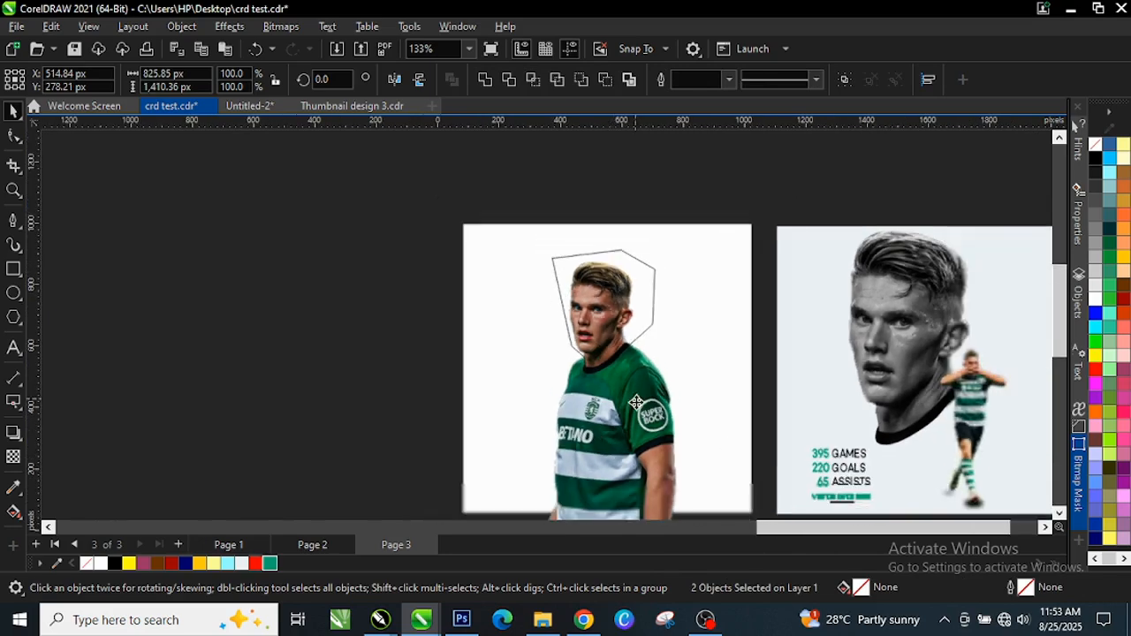
pyautogui.scroll(-1, 664, 386)
pyautogui.scroll(4, 657, 312)
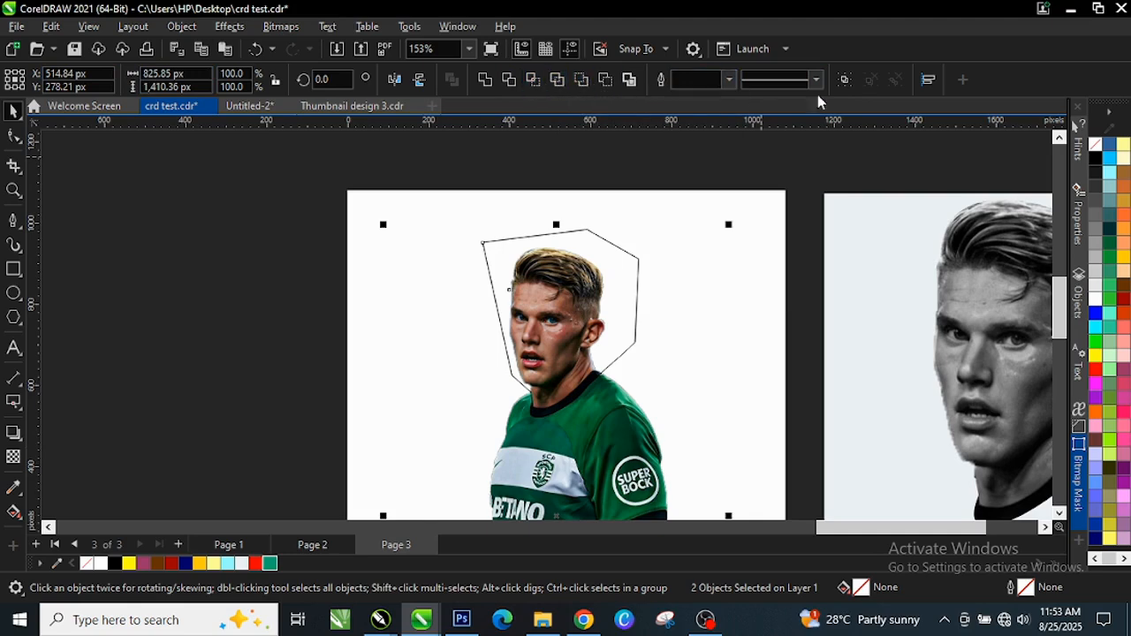
pyautogui.click(533, 82)
pyautogui.scroll(-2, 548, 300)
pyautogui.scroll(1, 556, 307)
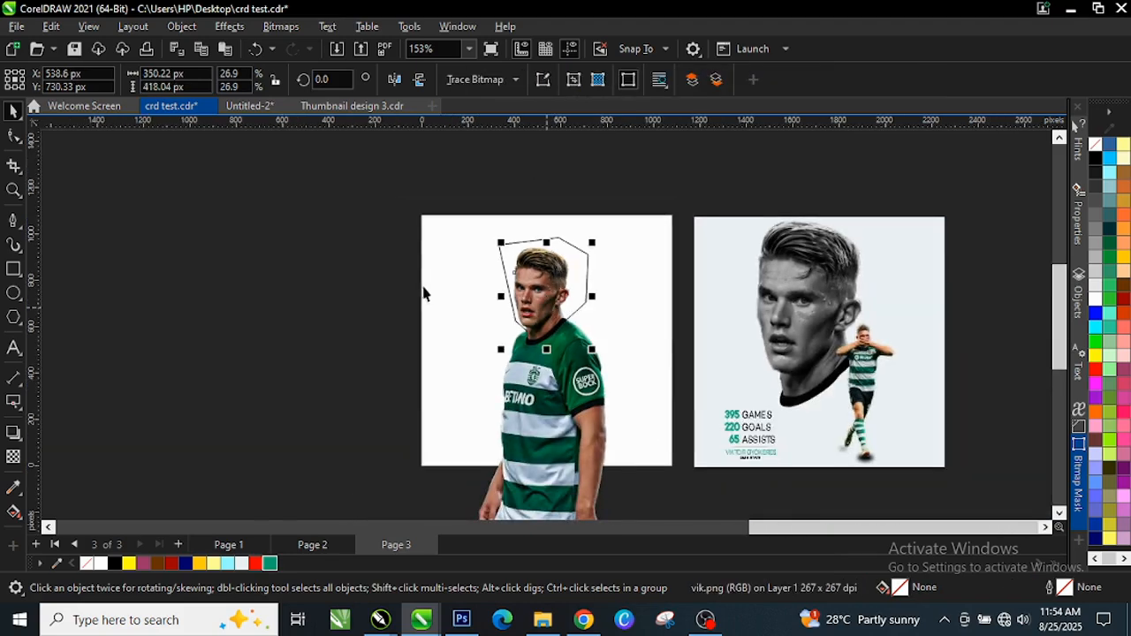
pyautogui.click(390, 263)
# Move the head cutout to the page's top-left and delete the leftover outline and full-body photo
pyautogui.click(553, 290)
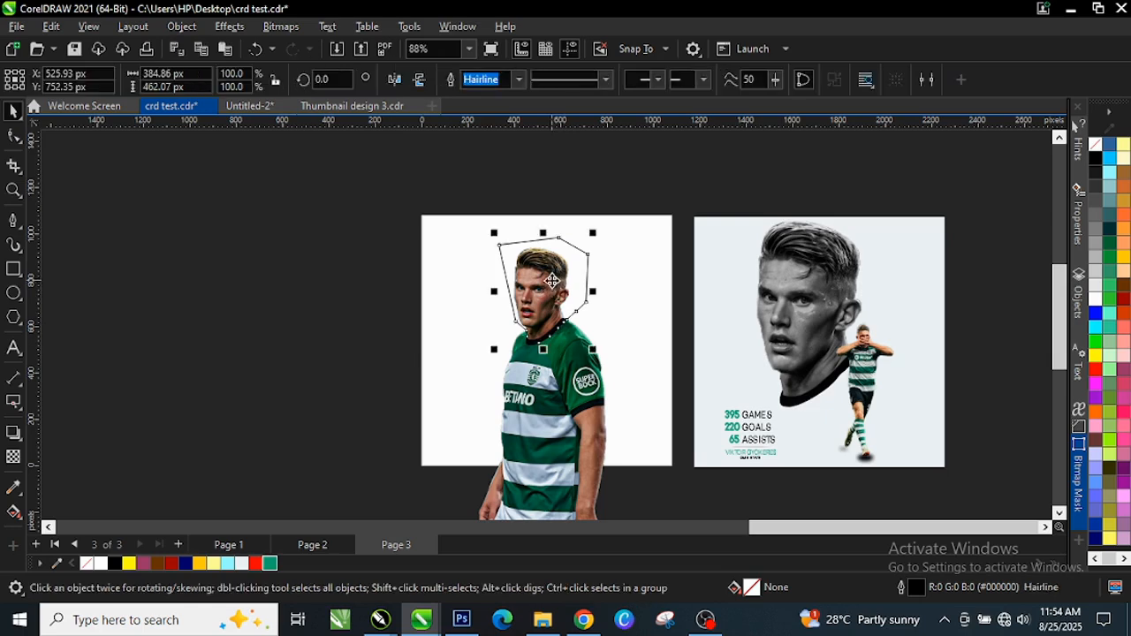
pyautogui.moveTo(553, 290); pyautogui.dragTo(437, 281)
pyautogui.moveTo(544, 284); pyautogui.dragTo(469, 231)
pyautogui.click(407, 308)
pyautogui.press('Delete')
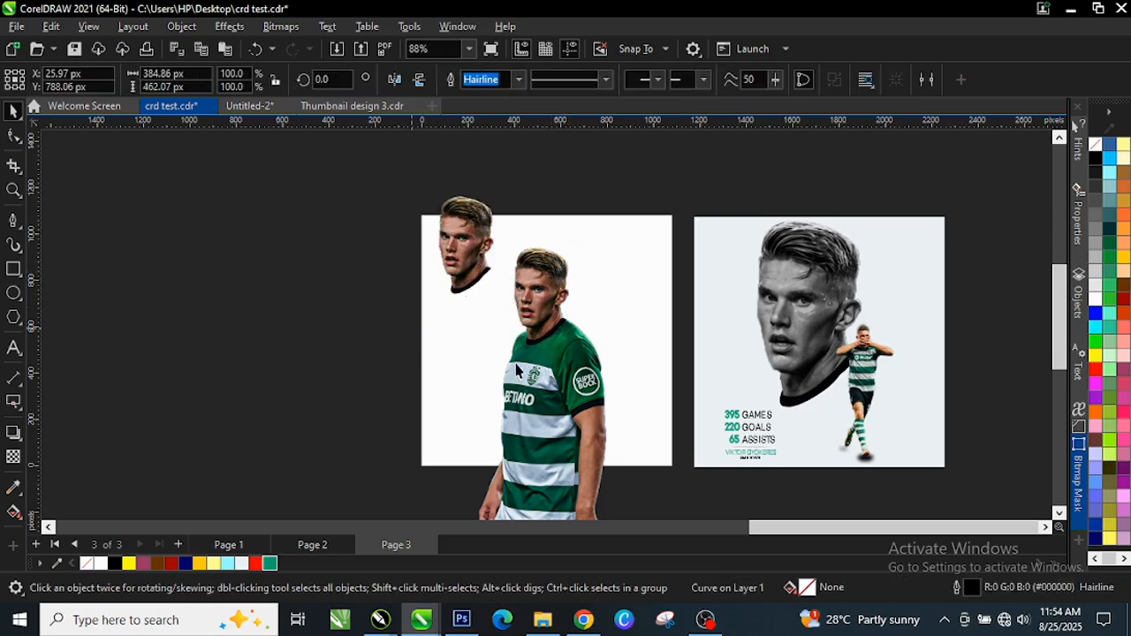
pyautogui.click(541, 378)
pyautogui.press('Delete')
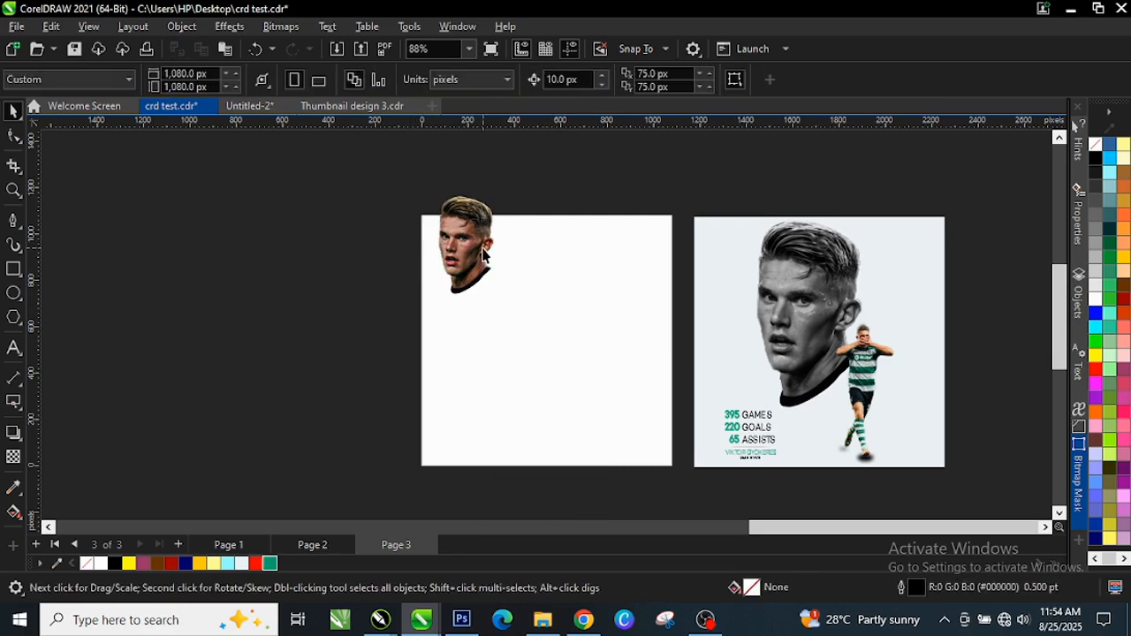
# Move the head down onto the page, enlarge it to about 173 percent and reposition it
pyautogui.moveTo(481, 251); pyautogui.dragTo(532, 322)
pyautogui.scroll(3, 574, 276)
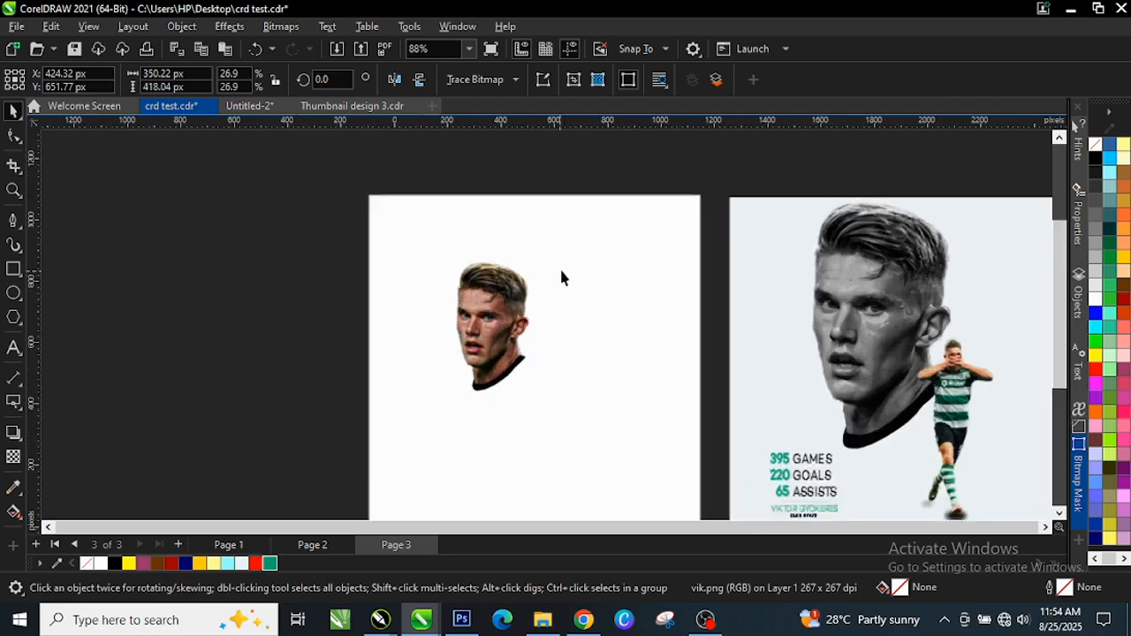
pyautogui.moveTo(555, 257); pyautogui.dragTo(611, 185)
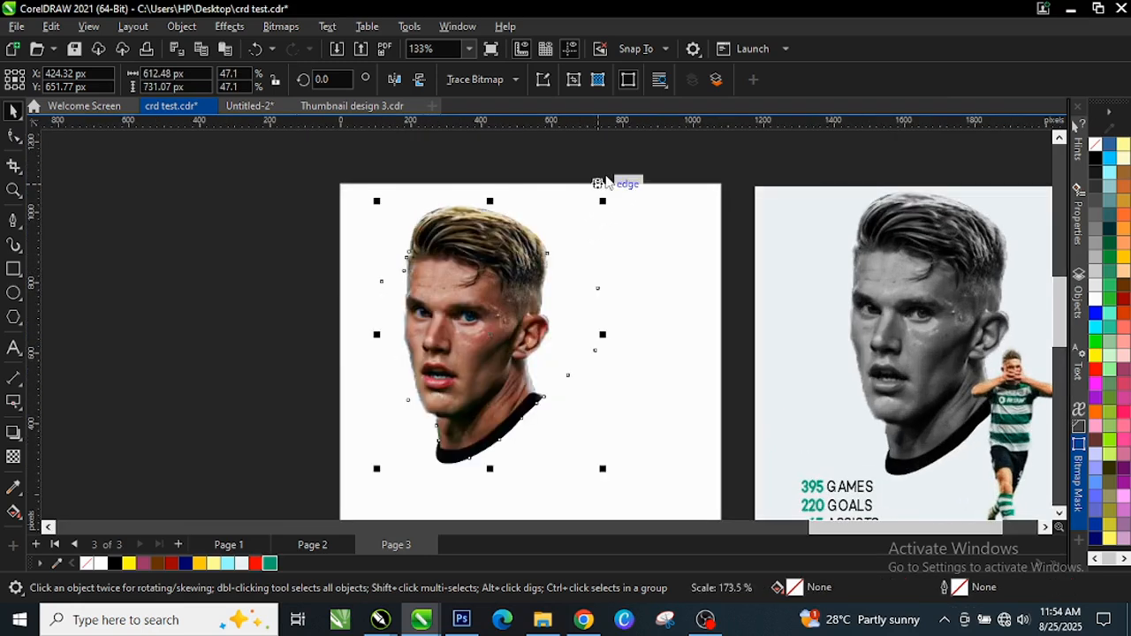
pyautogui.moveTo(482, 341); pyautogui.dragTo(540, 315)
pyautogui.click(538, 315)
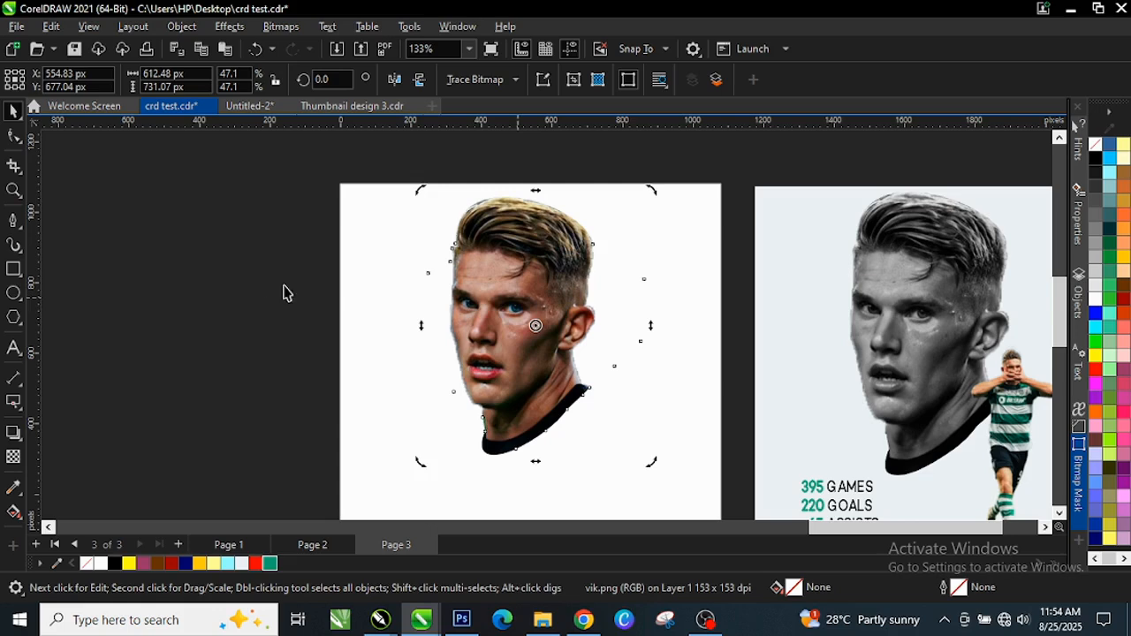
pyautogui.click(283, 292)
pyautogui.click(501, 301)
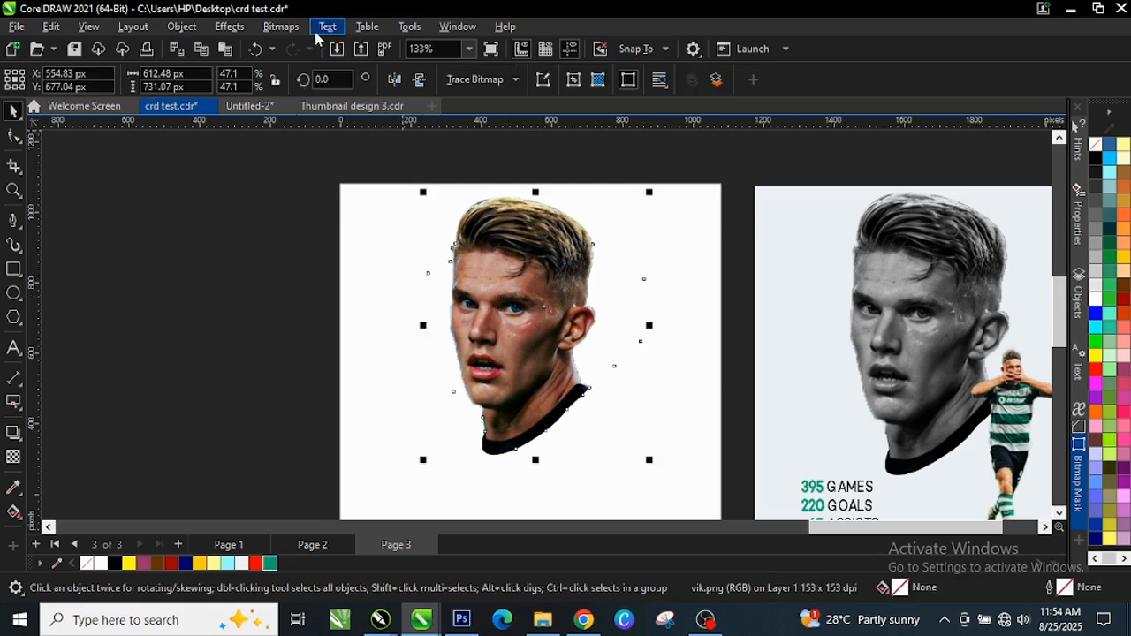
# Convert the head to Grayscale (8-bit), undoing an accidental deletion of it
pyautogui.click(282, 27)
pyautogui.moveTo(340, 171)
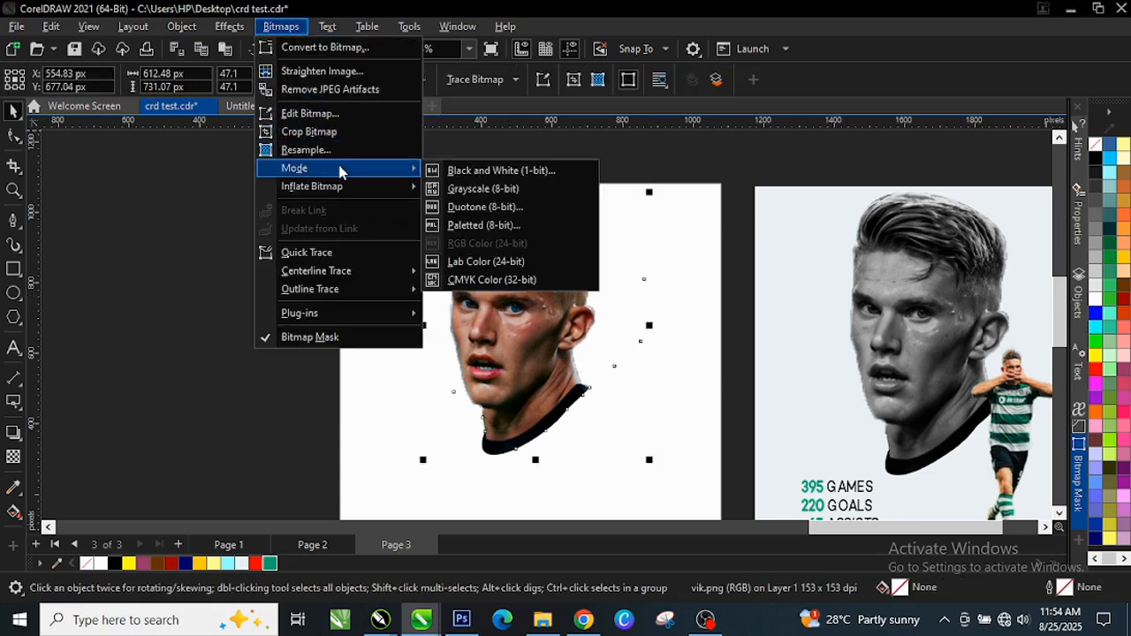
pyautogui.click(521, 190)
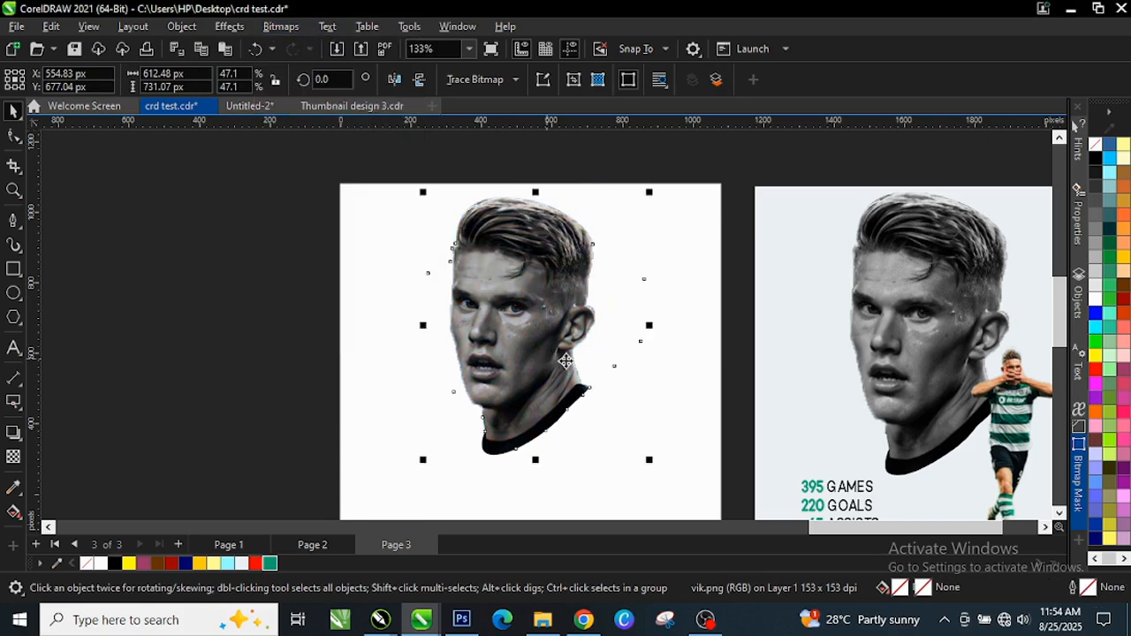
pyautogui.scroll(-1, 245, 277)
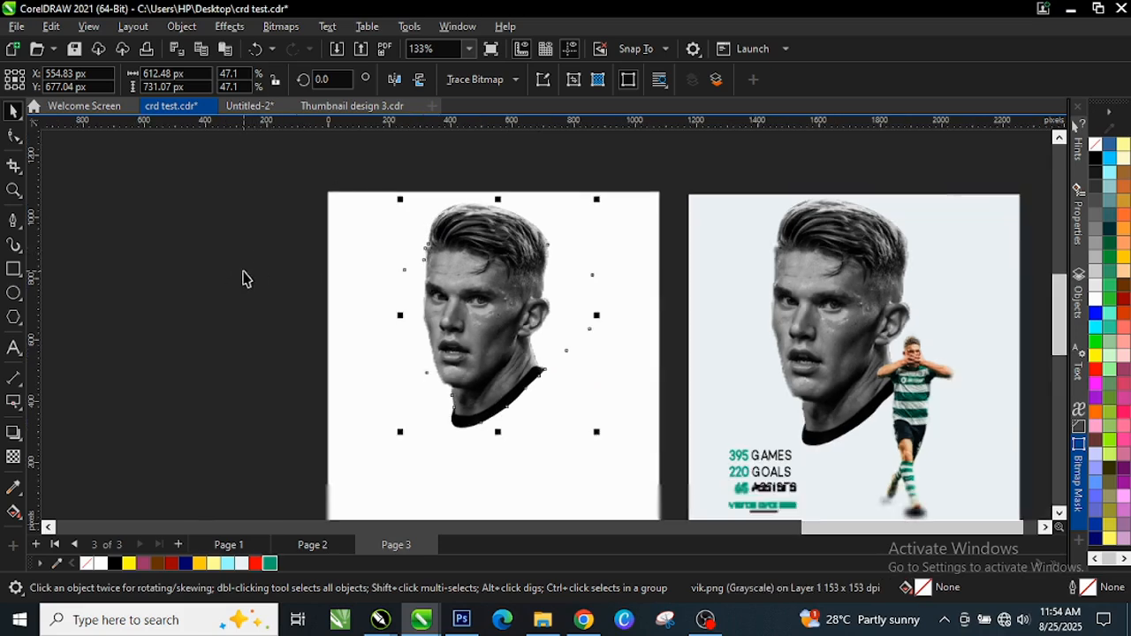
pyautogui.press('Delete')
pyautogui.scroll(-1, 394, 283)
pyautogui.hotkey('ctrl', 'z')
pyautogui.scroll(-1, 368, 317)
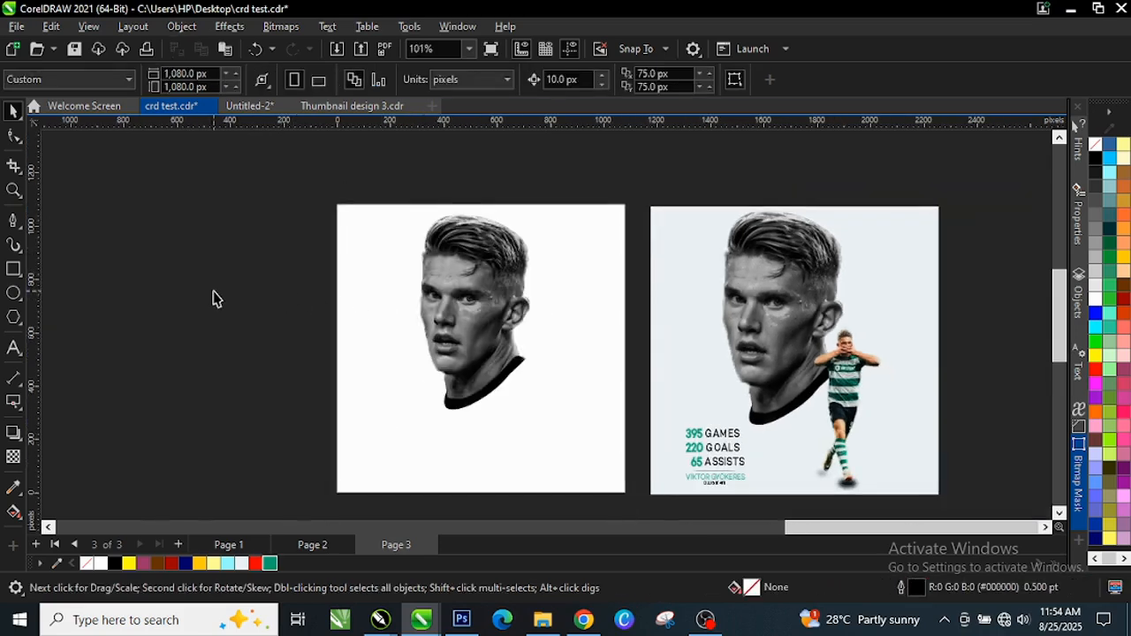
# Drag the celebrating player cutout onto the page and shrink it to about 11 percent
pyautogui.scroll(-1, 534, 270)
pyautogui.scroll(1, 508, 345)
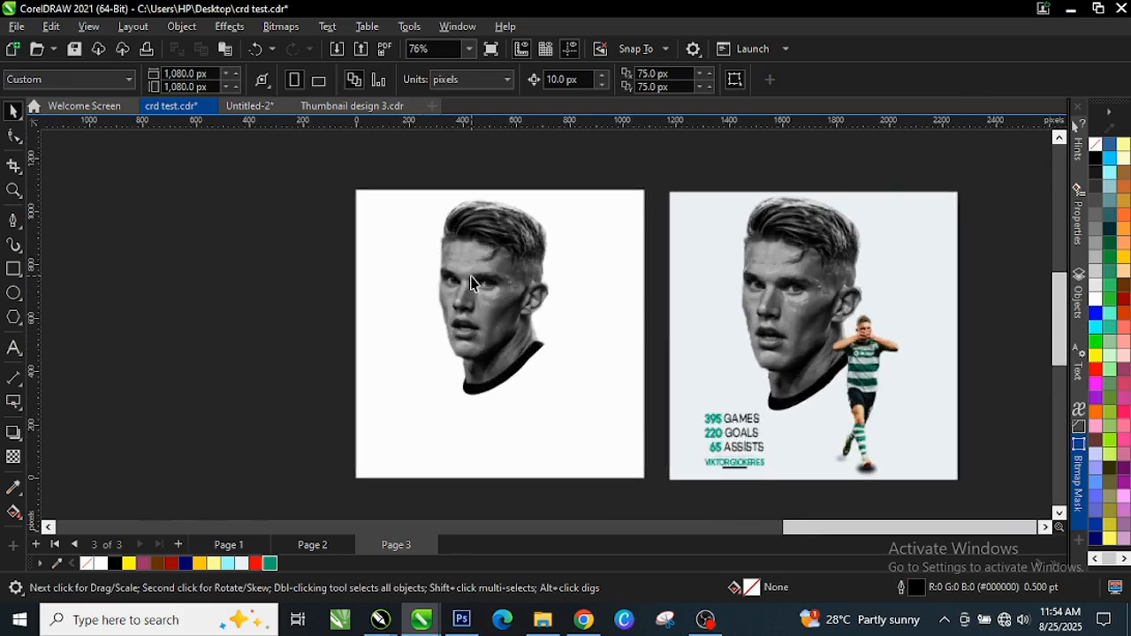
pyautogui.scroll(-5, 470, 282)
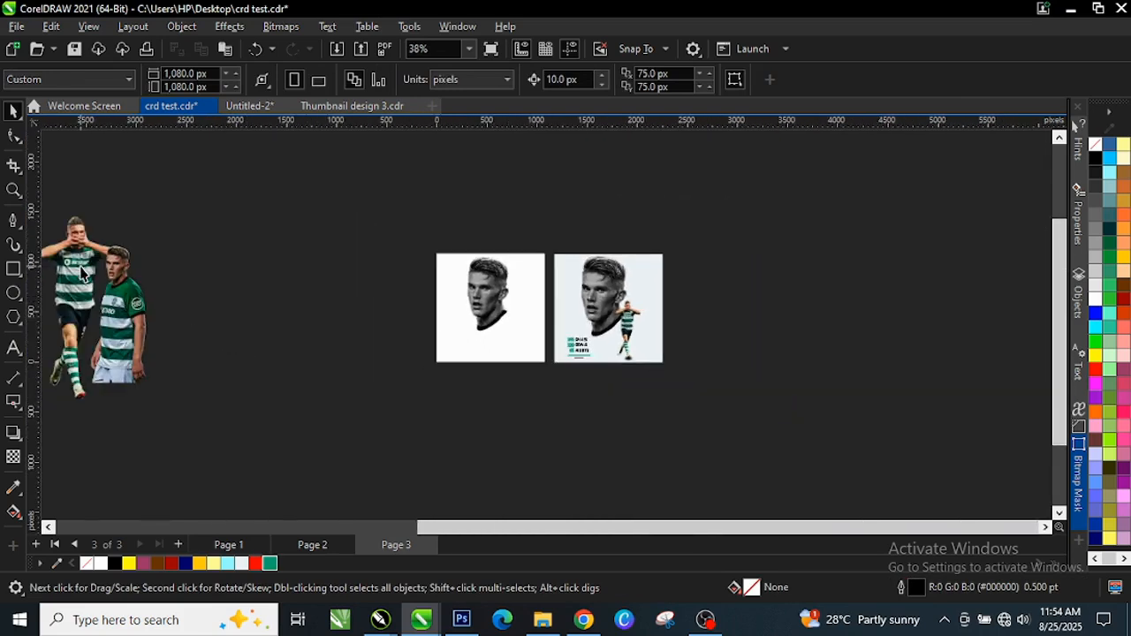
pyautogui.moveTo(80, 272); pyautogui.dragTo(540, 325)
pyautogui.moveTo(586, 454); pyautogui.dragTo(483, 297)
# Position the celebrating player cutout beside the grayscale head and deselect it
pyautogui.scroll(5, 543, 367)
pyautogui.scroll(1, 493, 307)
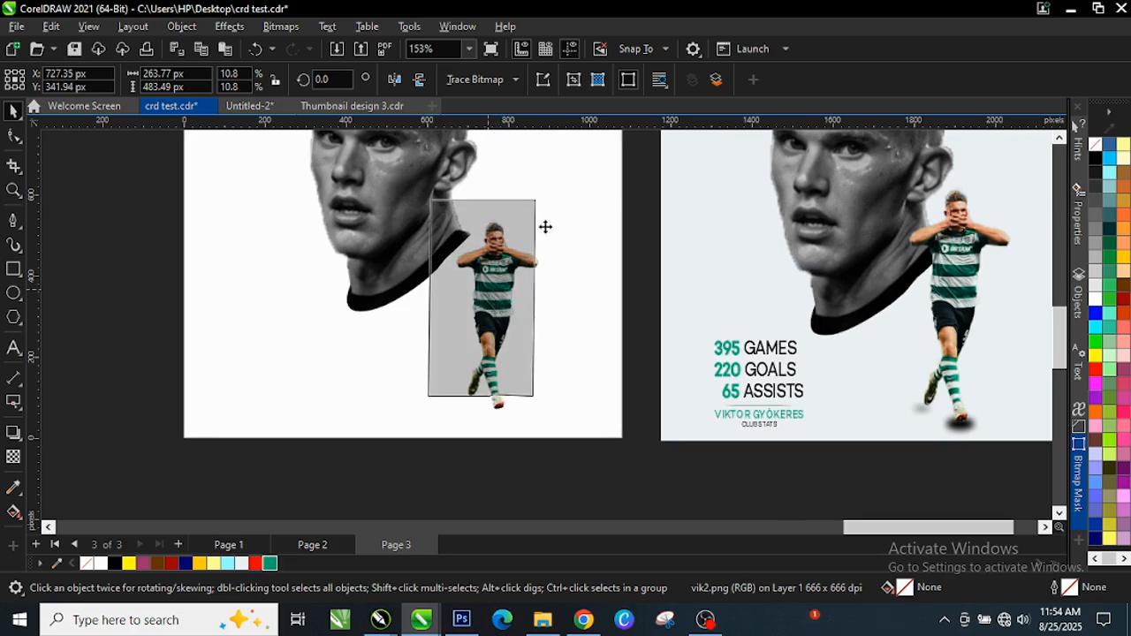
pyautogui.scroll(1, 537, 203)
pyautogui.scroll(1, 536, 203)
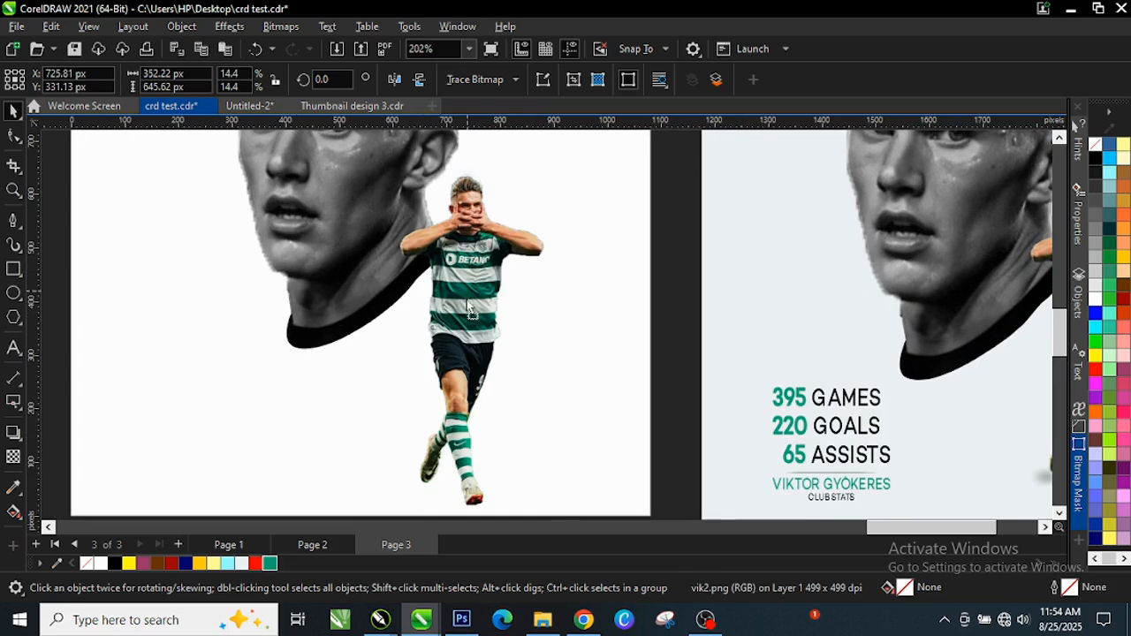
pyautogui.moveTo(464, 290)
pyautogui.mouseDown()
pyautogui.moveTo(484, 308)
pyautogui.moveTo(464, 284)
pyautogui.mouseUp()
pyautogui.scroll(-1, 484, 309)
pyautogui.scroll(-1, 493, 268)
pyautogui.scroll(1, 465, 411)
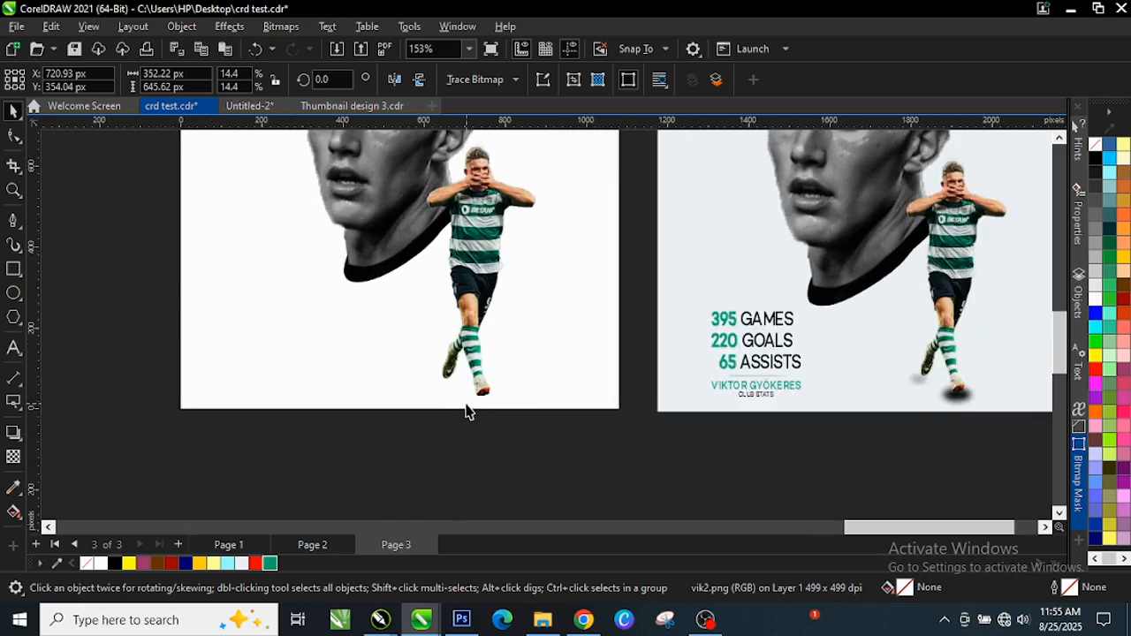
pyautogui.click(459, 422)
pyautogui.scroll(3, 456, 402)
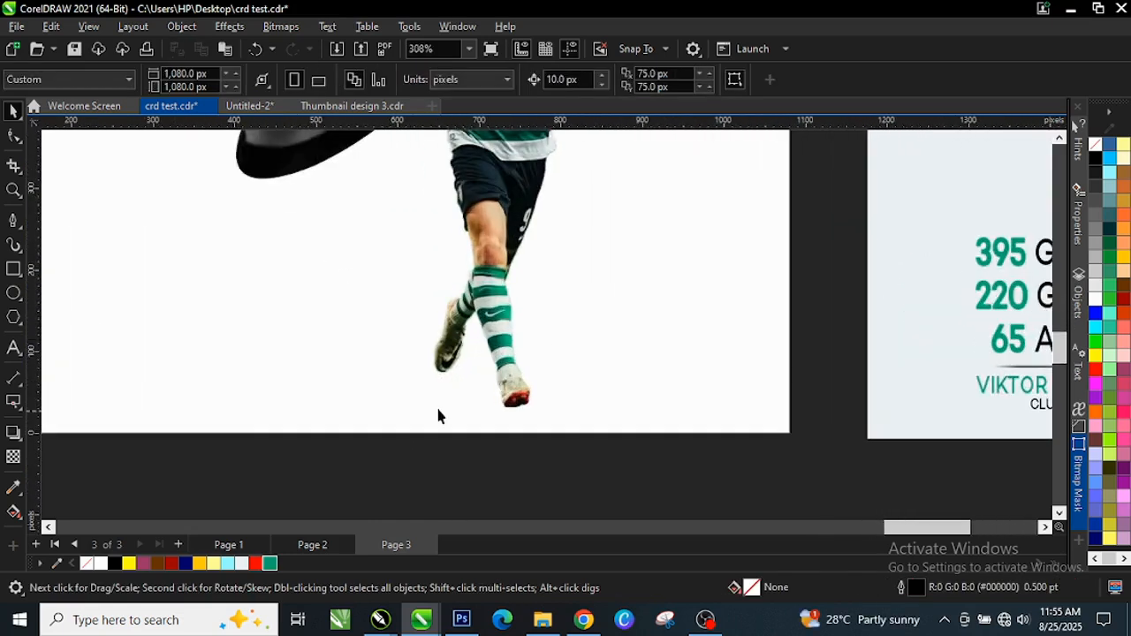
pyautogui.scroll(-6, 429, 395)
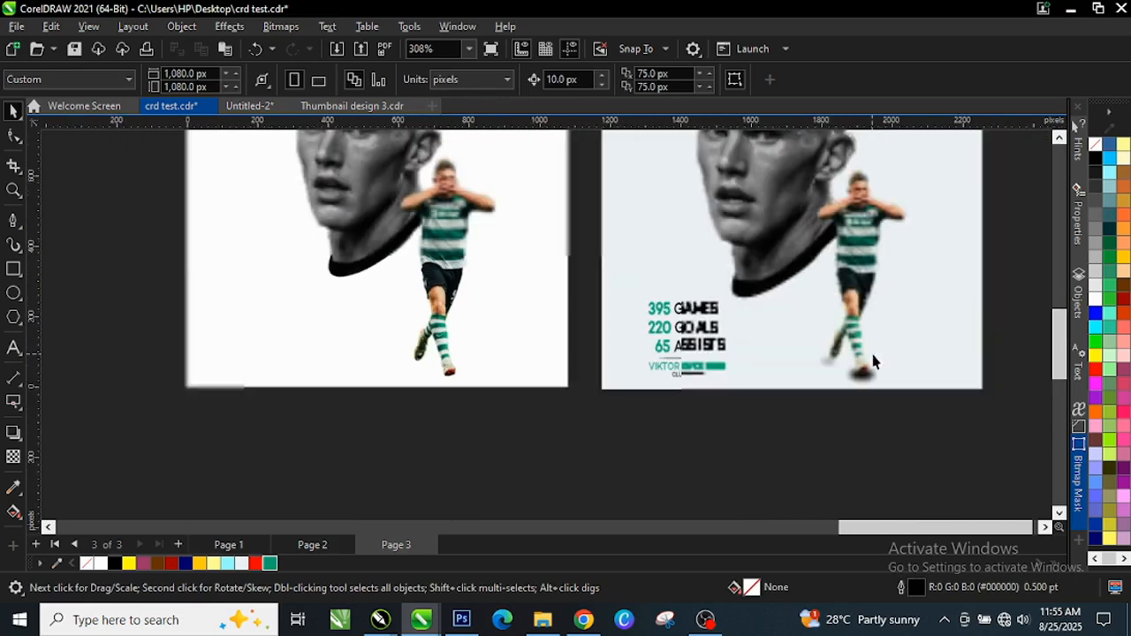
pyautogui.scroll(4, 873, 364)
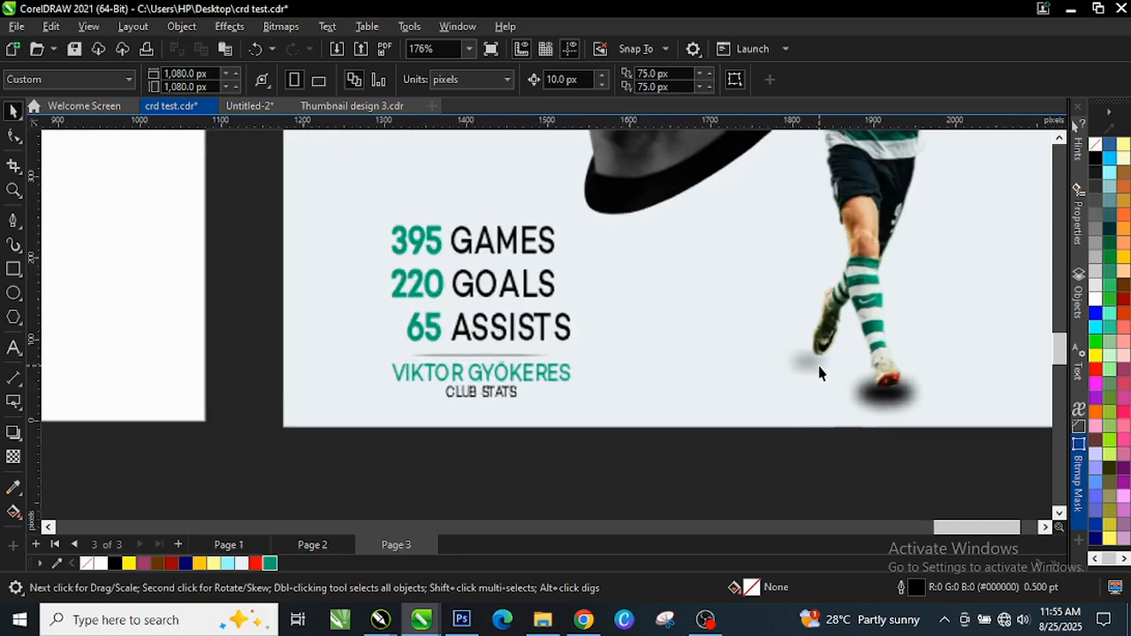
pyautogui.scroll(4, 818, 374)
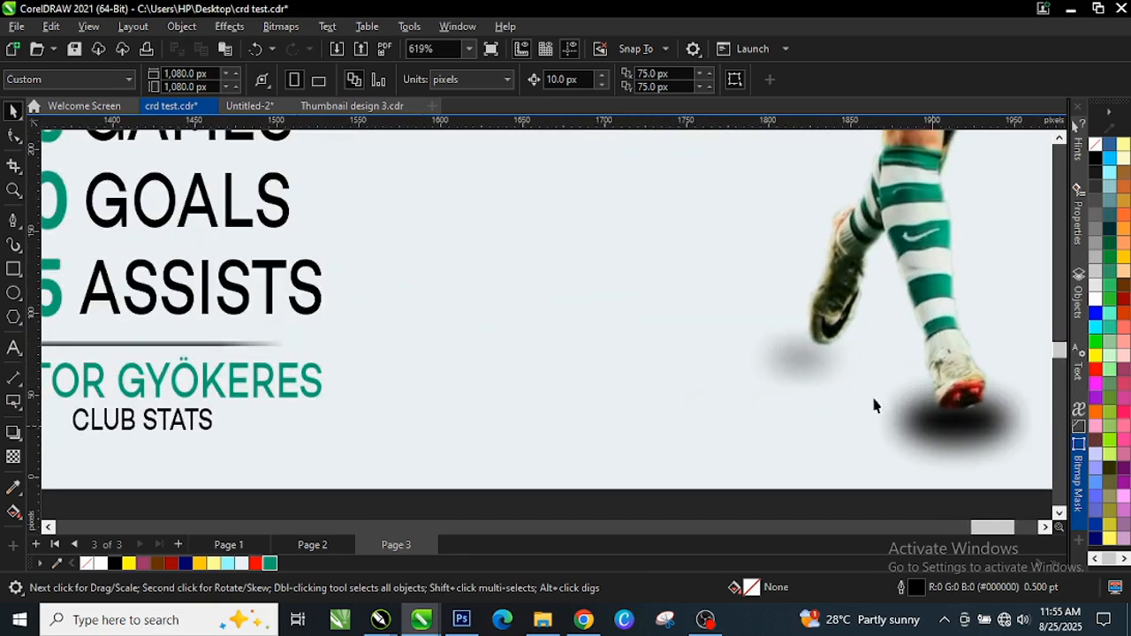
pyautogui.scroll(-4, 807, 389)
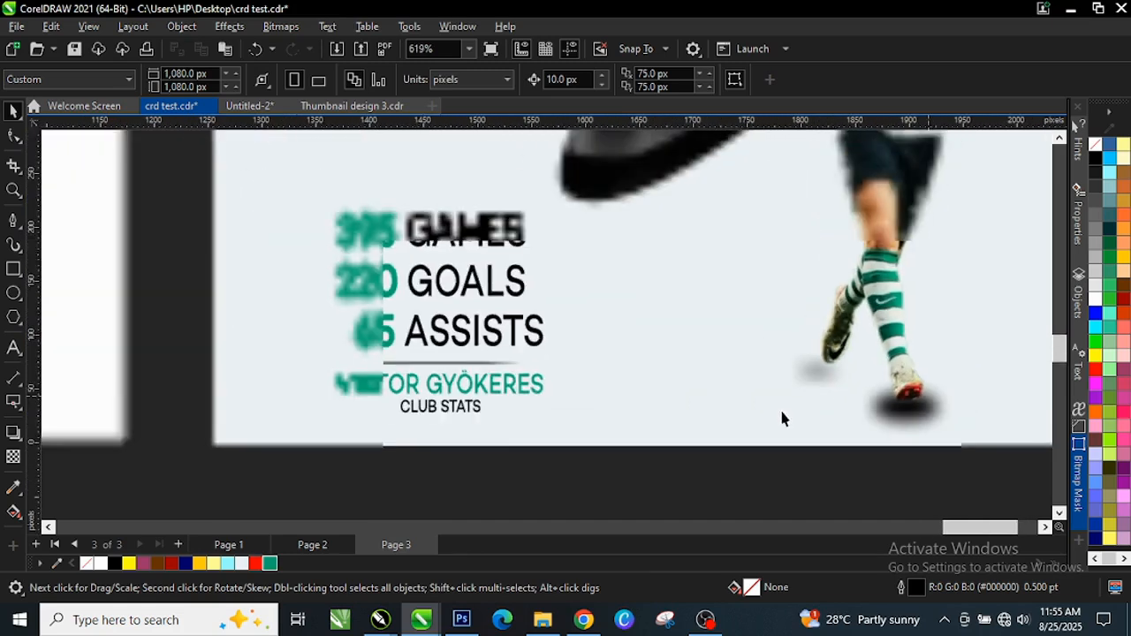
pyautogui.scroll(-4, 484, 384)
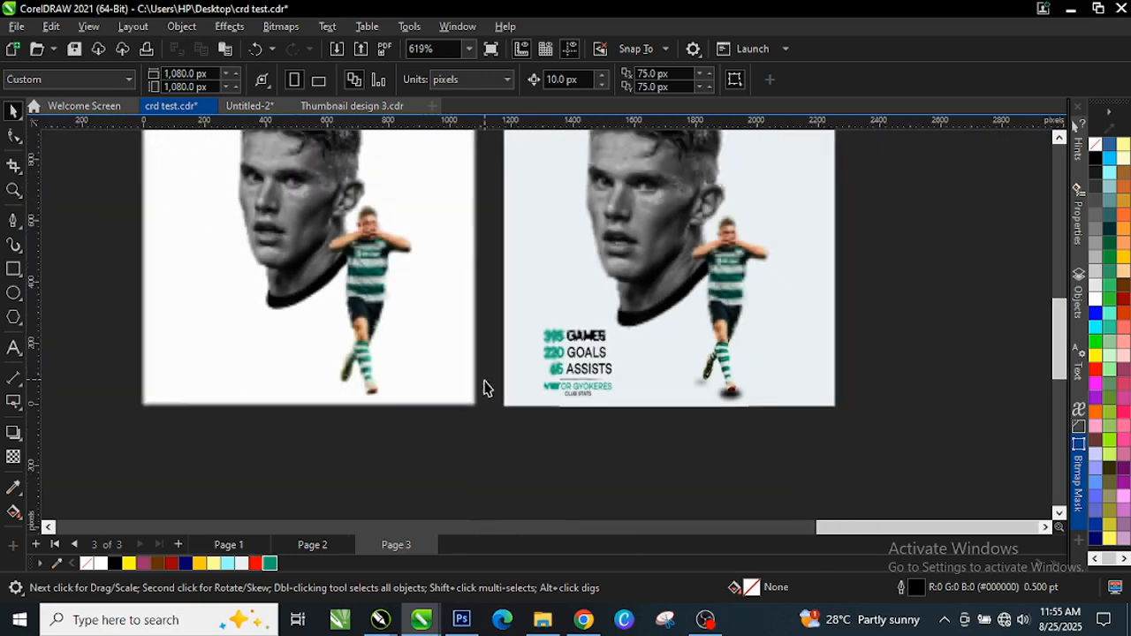
pyautogui.scroll(3, 359, 306)
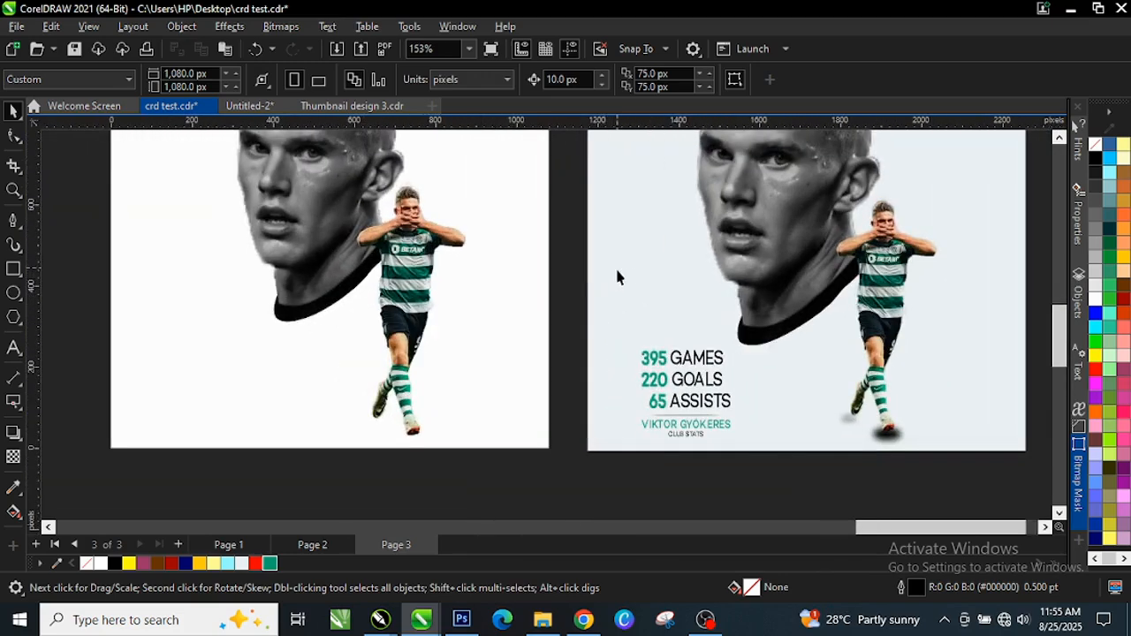
# Sample the right page's #EDF2F4 grey with the eyedropper and fill the left page background with it
pyautogui.click(632, 272)
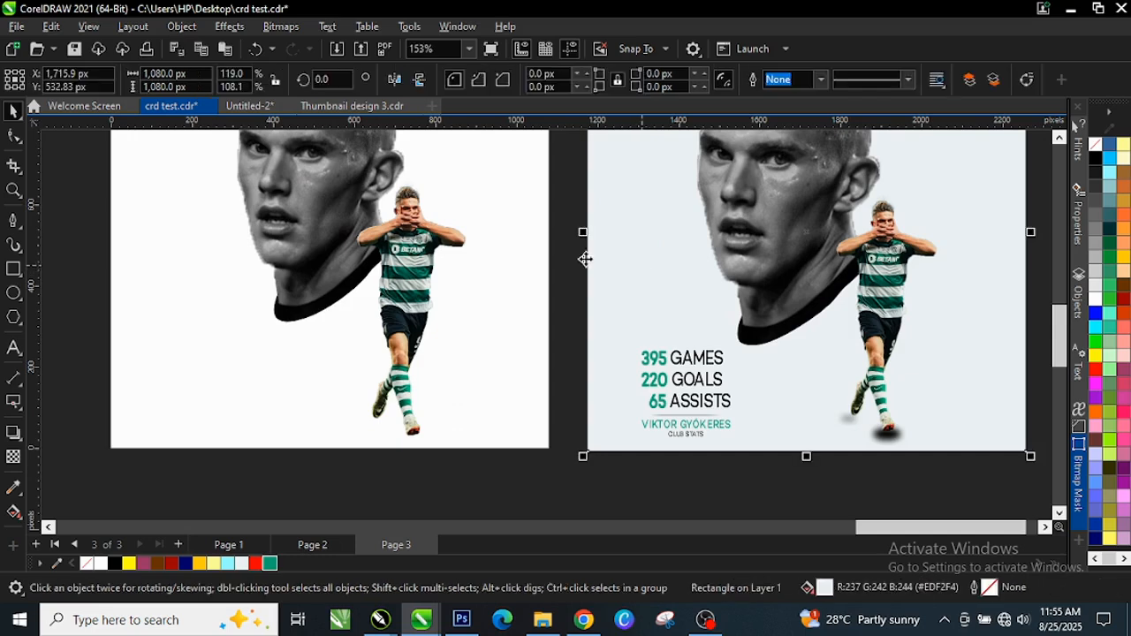
pyautogui.click(228, 326)
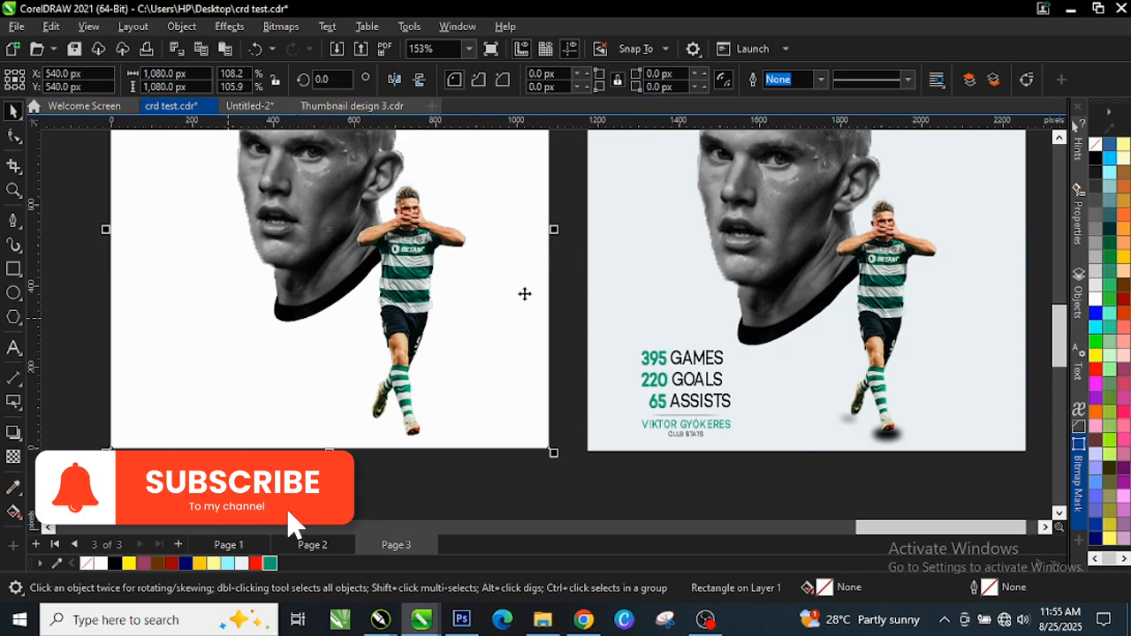
pyautogui.click(643, 269)
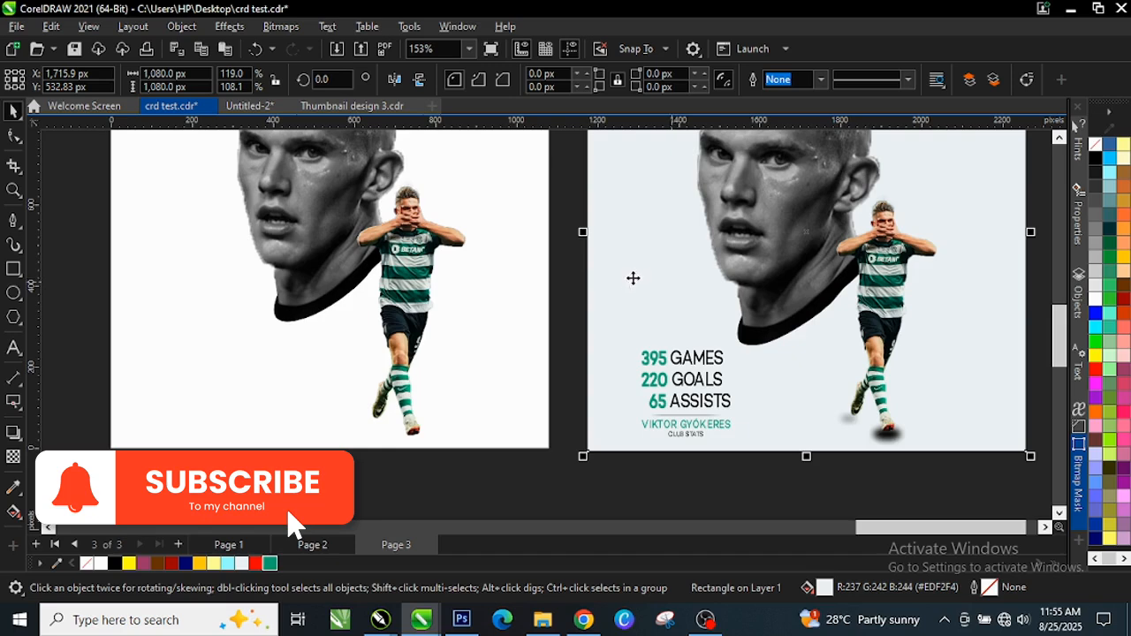
pyautogui.click(13, 488)
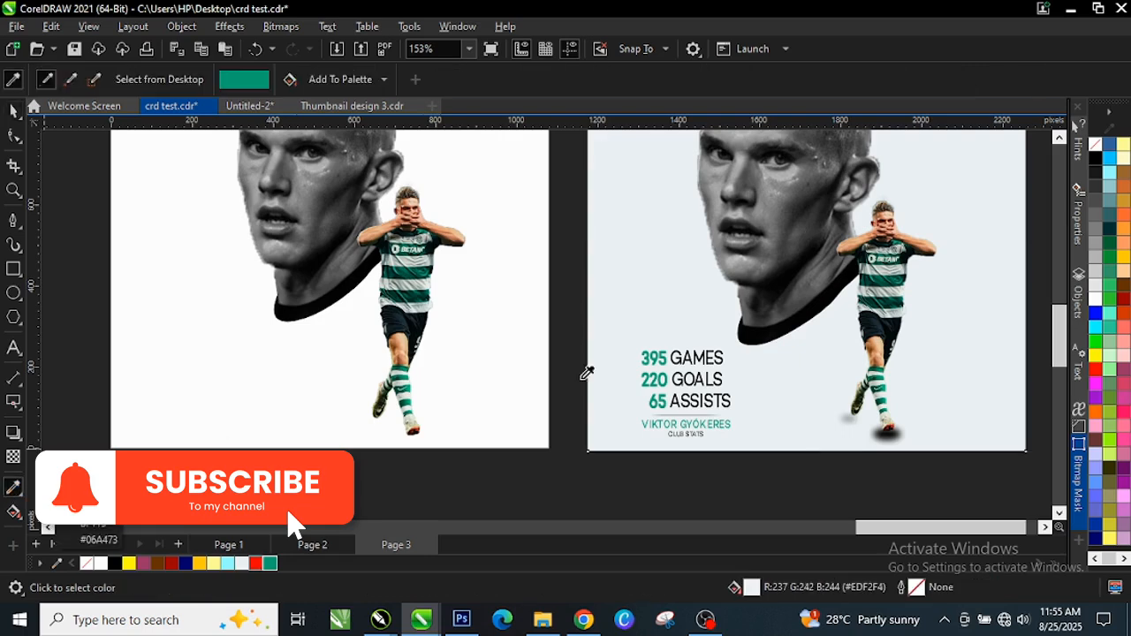
pyautogui.click(655, 281)
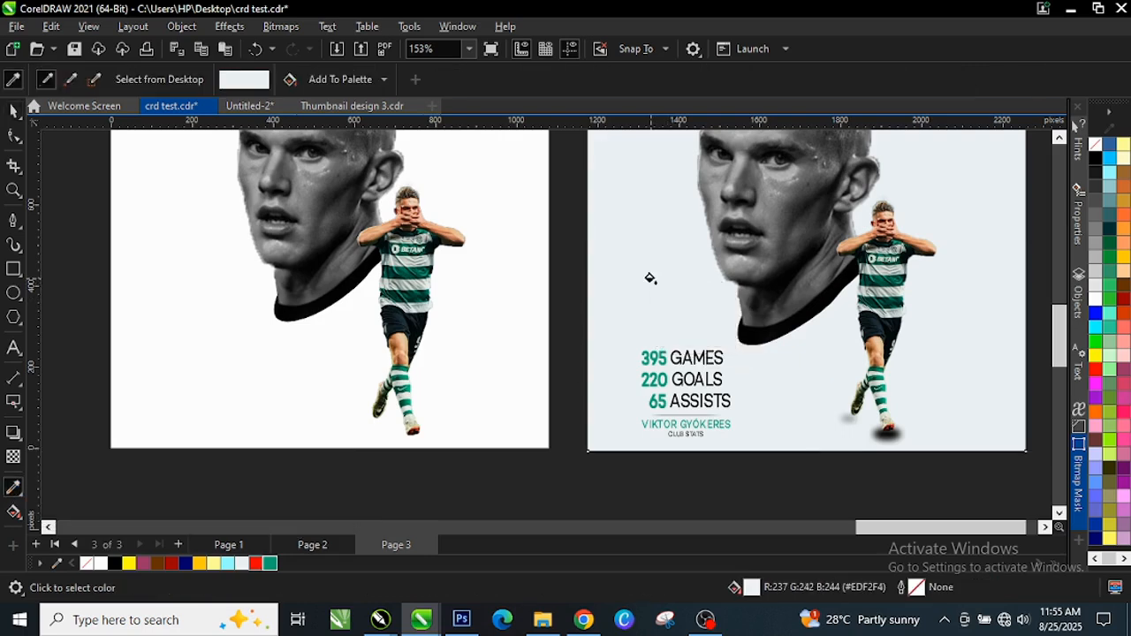
pyautogui.click(186, 326)
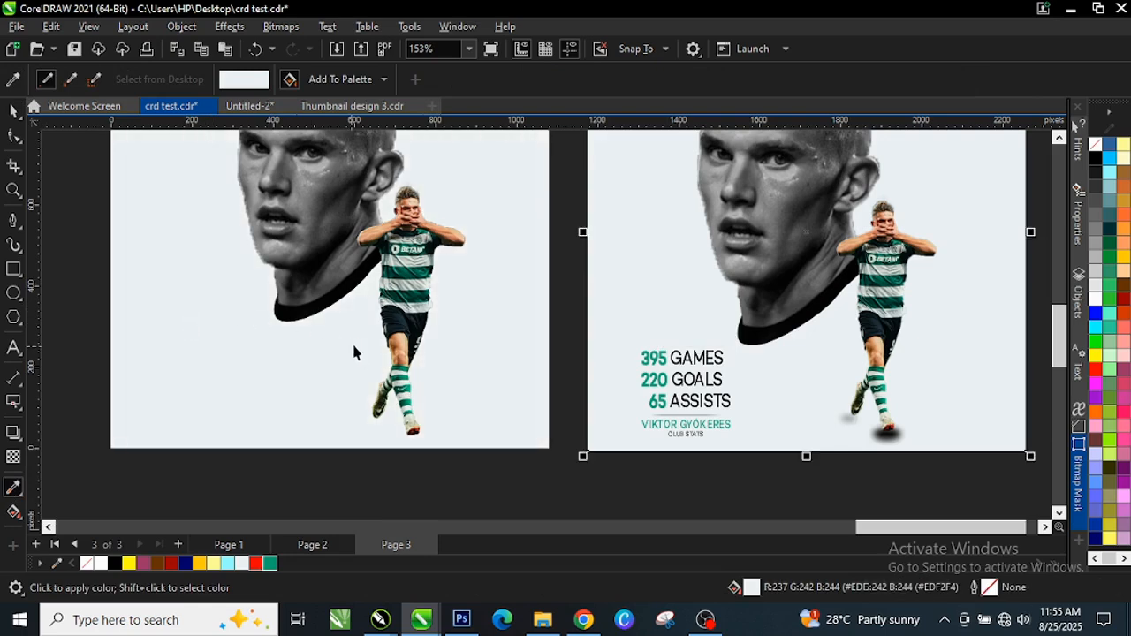
pyautogui.press('space')
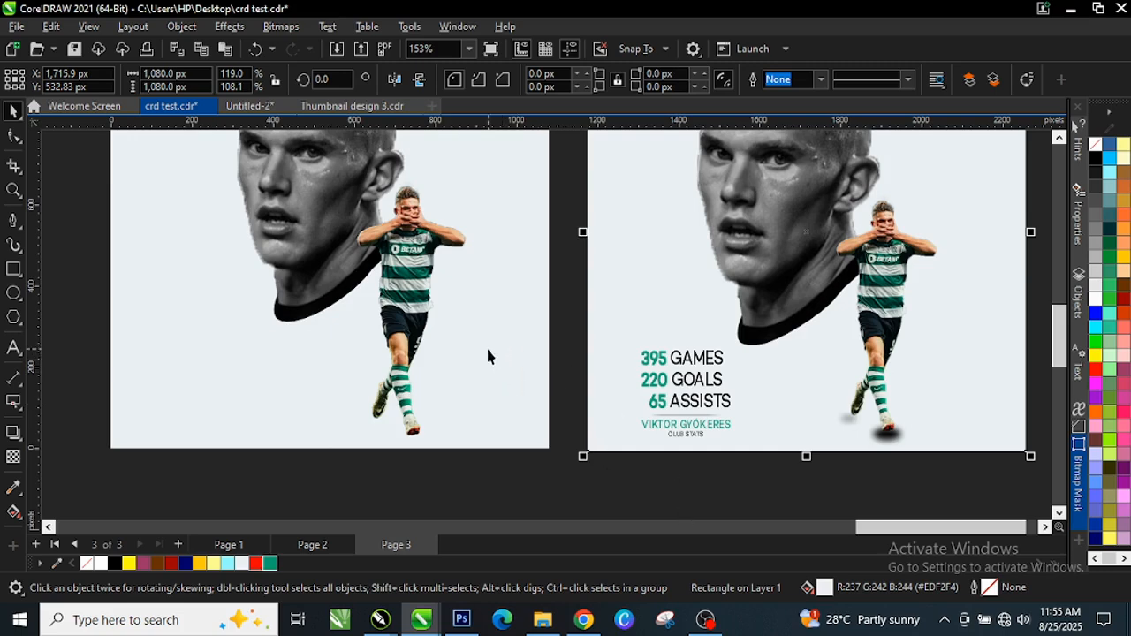
pyautogui.click(9, 490)
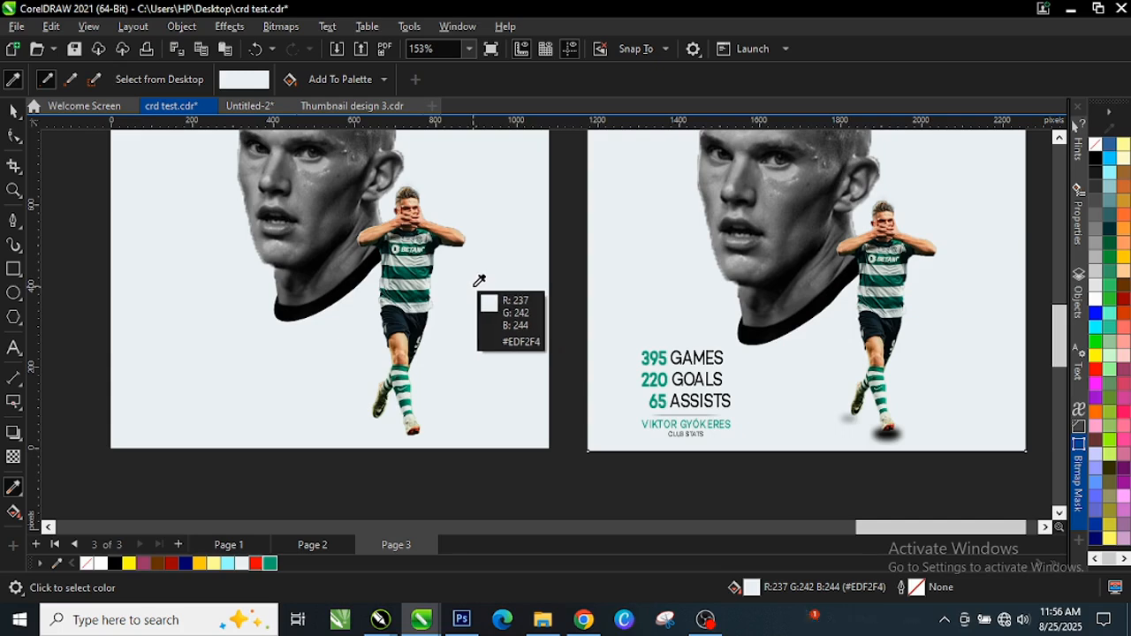
pyautogui.press('space')
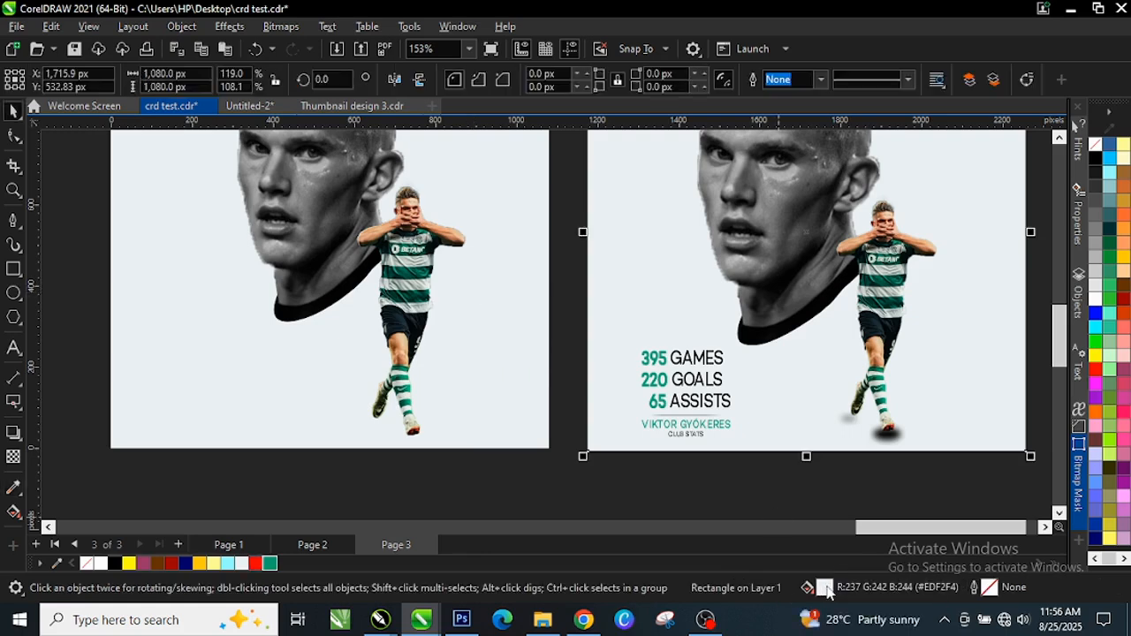
pyautogui.doubleClick(826, 589)
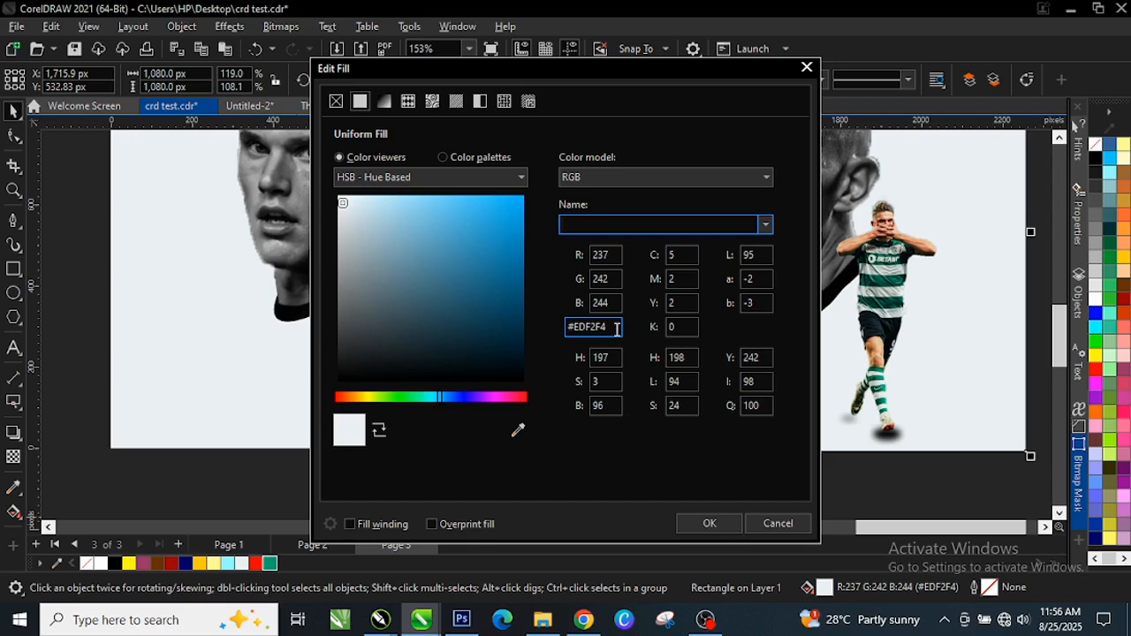
pyautogui.click(709, 524)
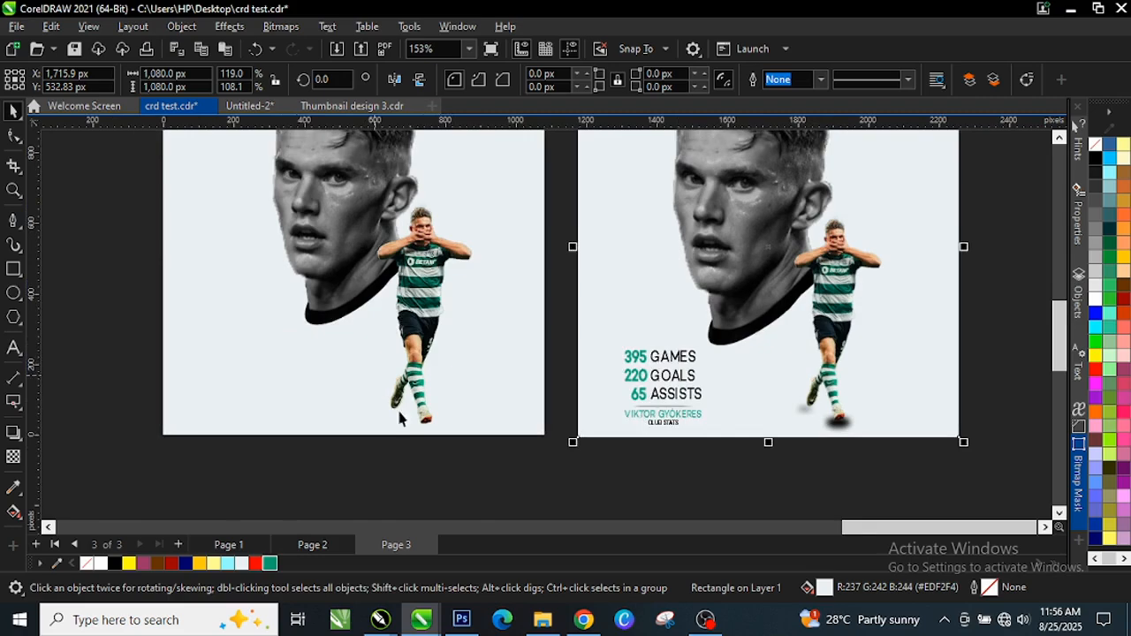
pyautogui.scroll(2, 391, 419)
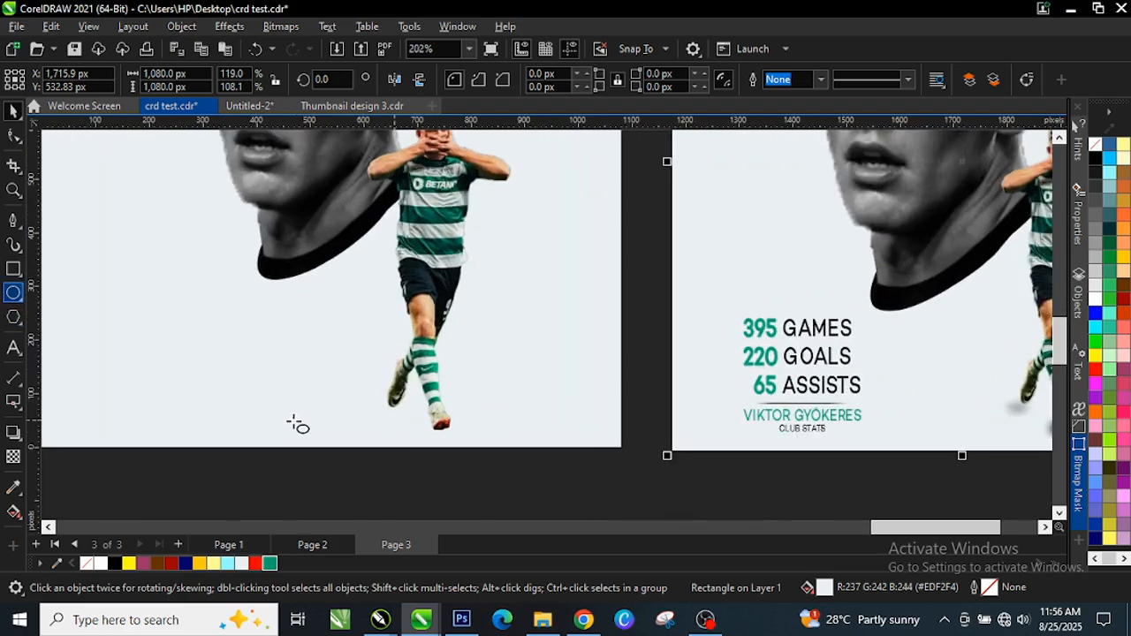
# Draw a 121.84 px circle, fill it black, move it beside the player's legs, remove its outline
pyautogui.scroll(2, 396, 404)
pyautogui.moveTo(316, 407); pyautogui.dragTo(416, 440)
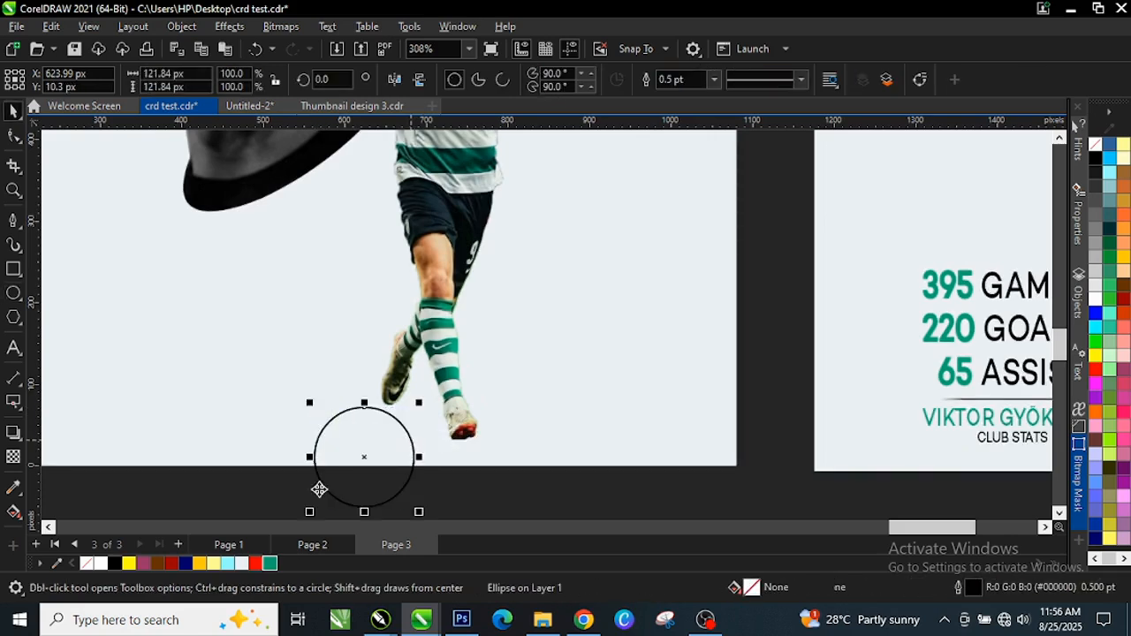
pyautogui.press('space')
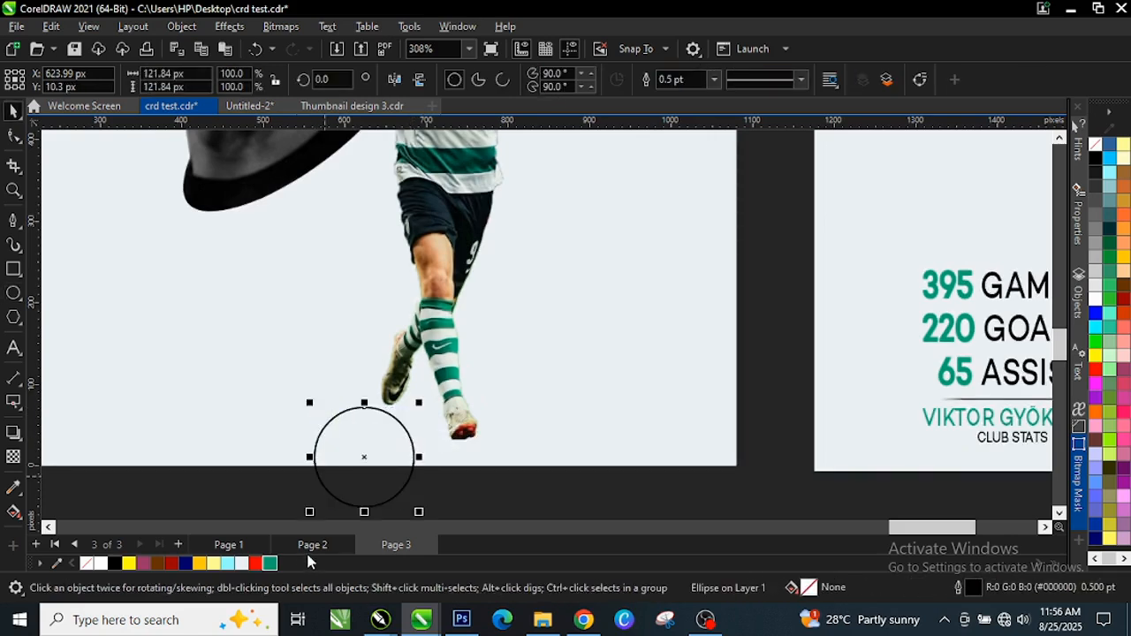
pyautogui.click(114, 564)
pyautogui.moveTo(366, 462); pyautogui.dragTo(318, 319)
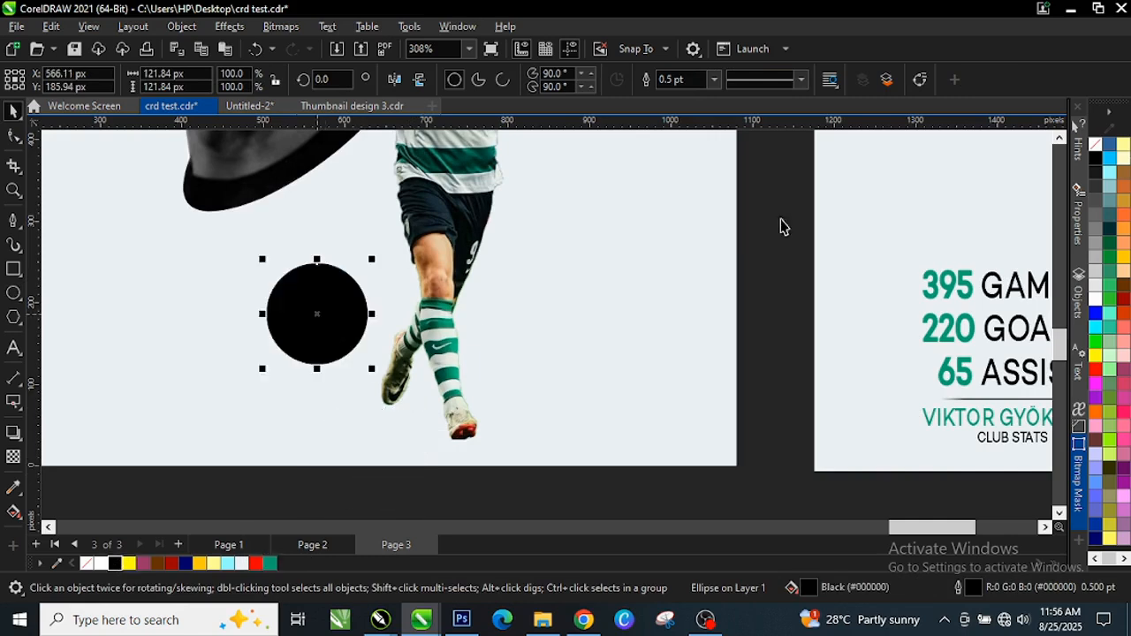
pyautogui.rightClick(1117, 150)
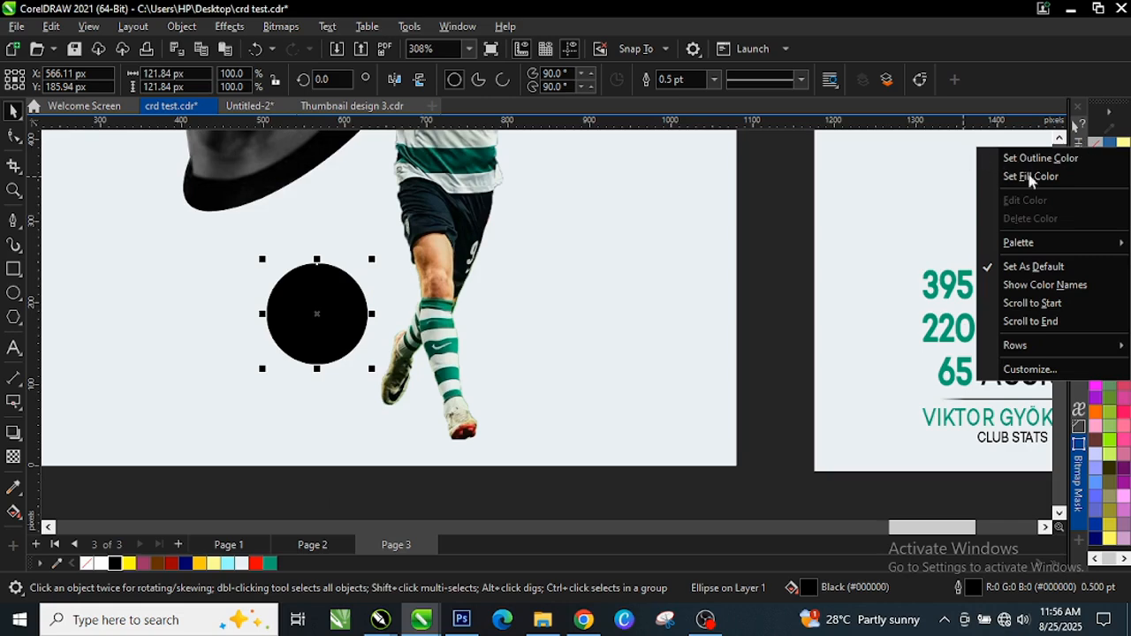
pyautogui.click(1040, 158)
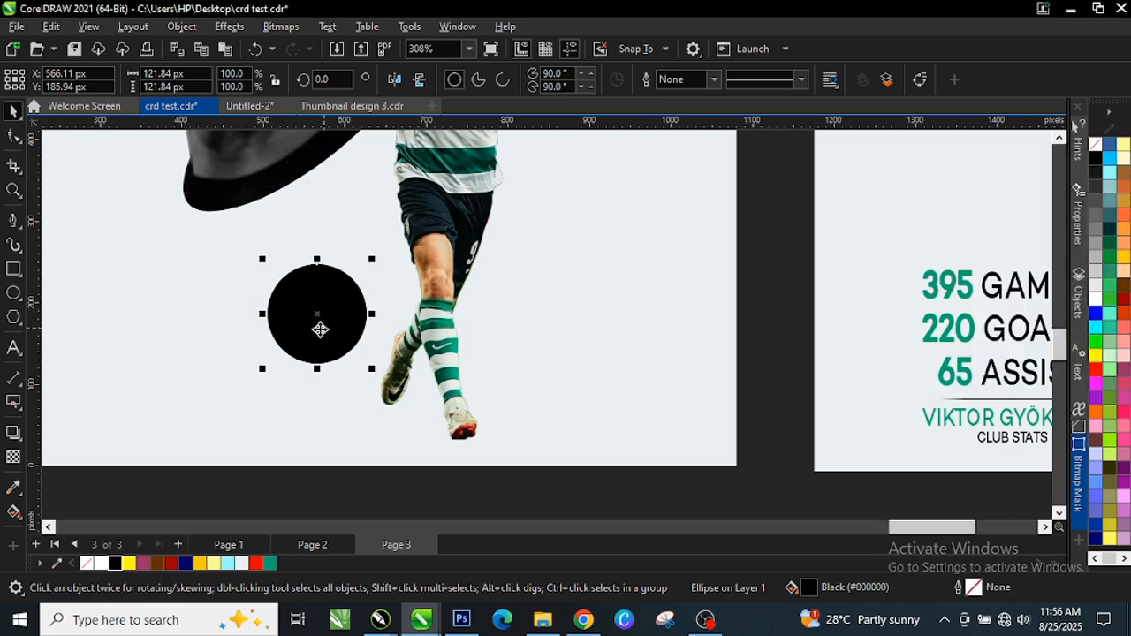
pyautogui.click(11, 294)
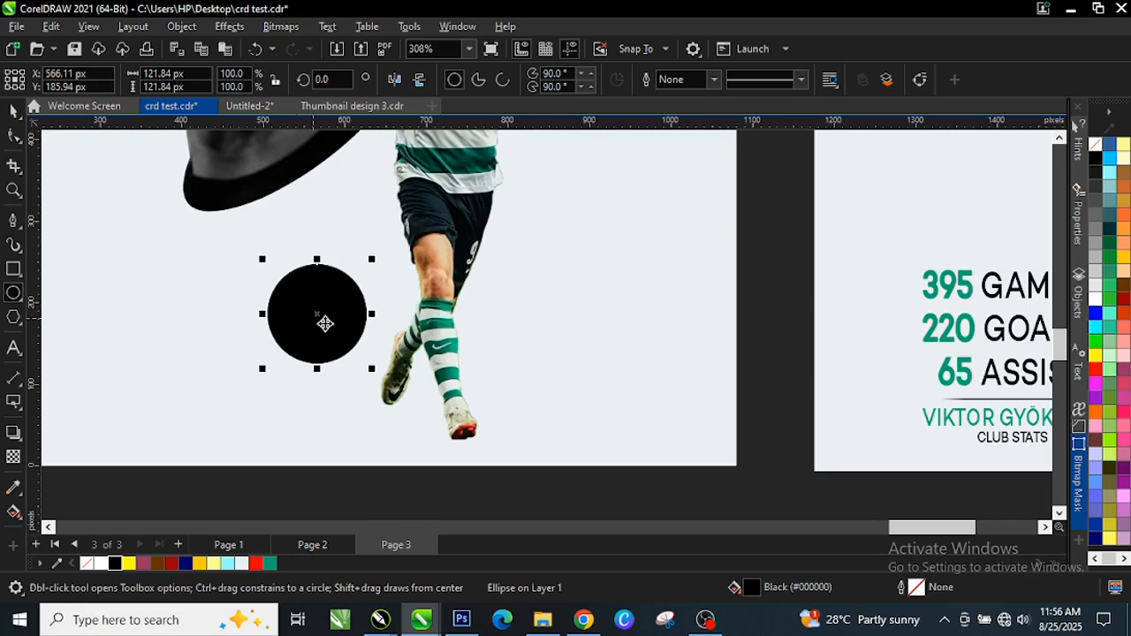
pyautogui.press('space')
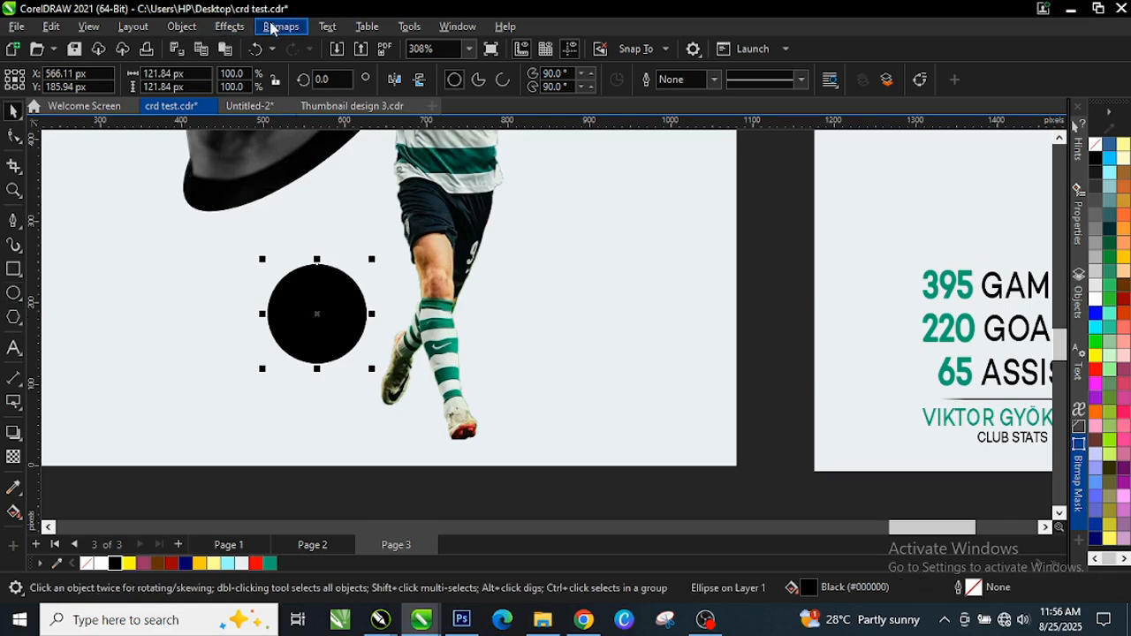
# Apply a Gaussian Blur with a 7.5-pixel radius to the black circle
pyautogui.click(272, 28)
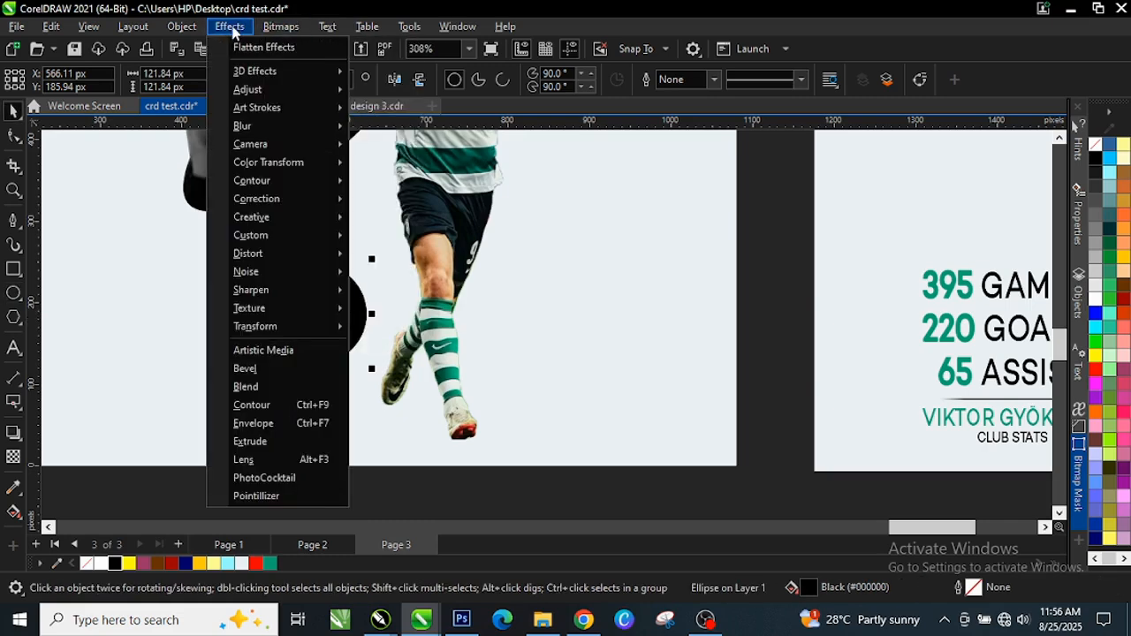
pyautogui.click(231, 28)
pyautogui.click(232, 28)
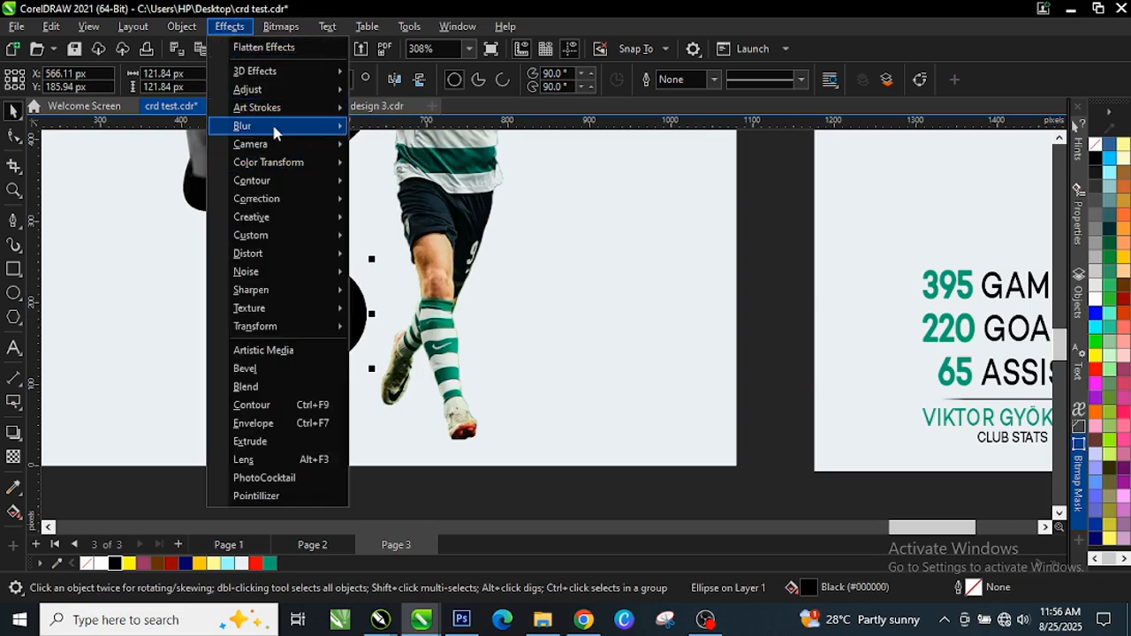
pyautogui.moveTo(276, 129)
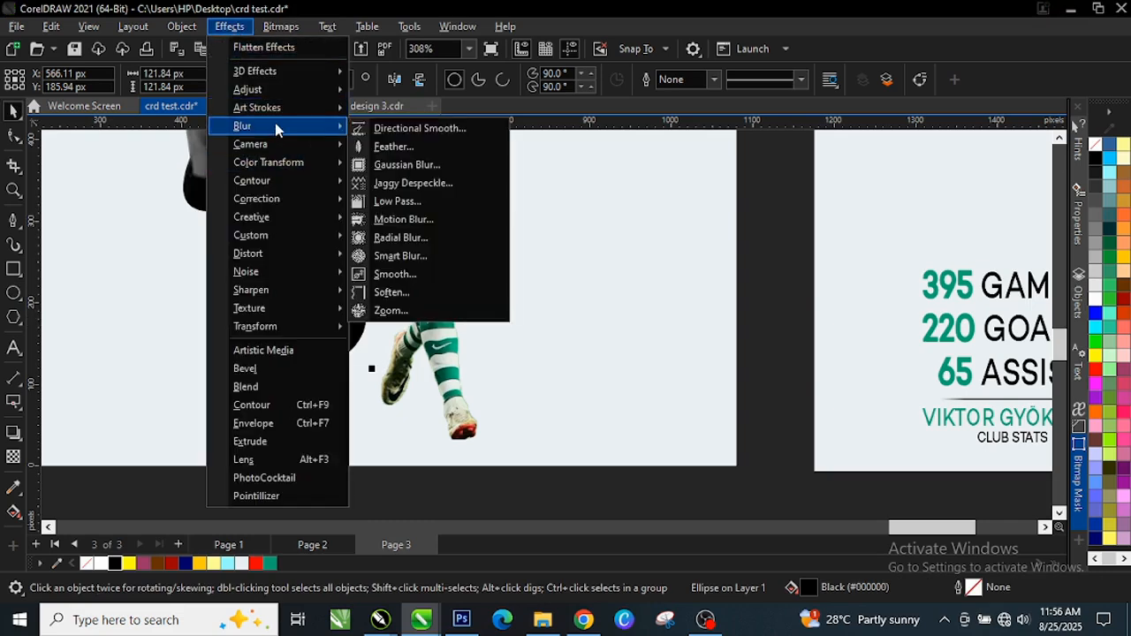
pyautogui.click(423, 167)
pyautogui.scroll(2, 244, 374)
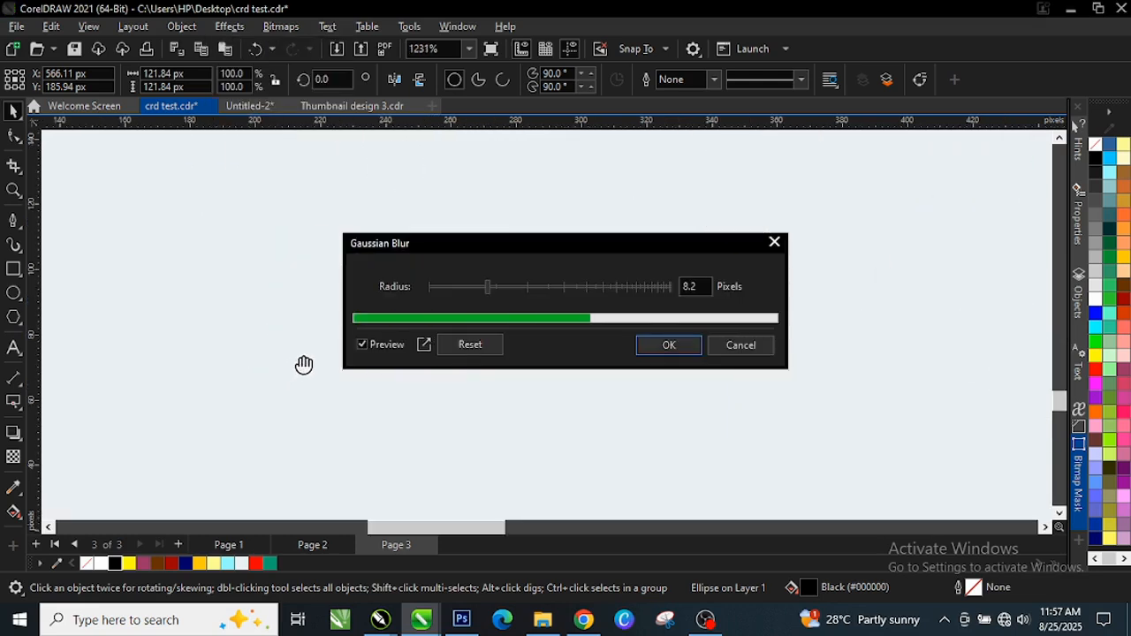
pyautogui.moveTo(516, 246); pyautogui.dragTo(711, 247)
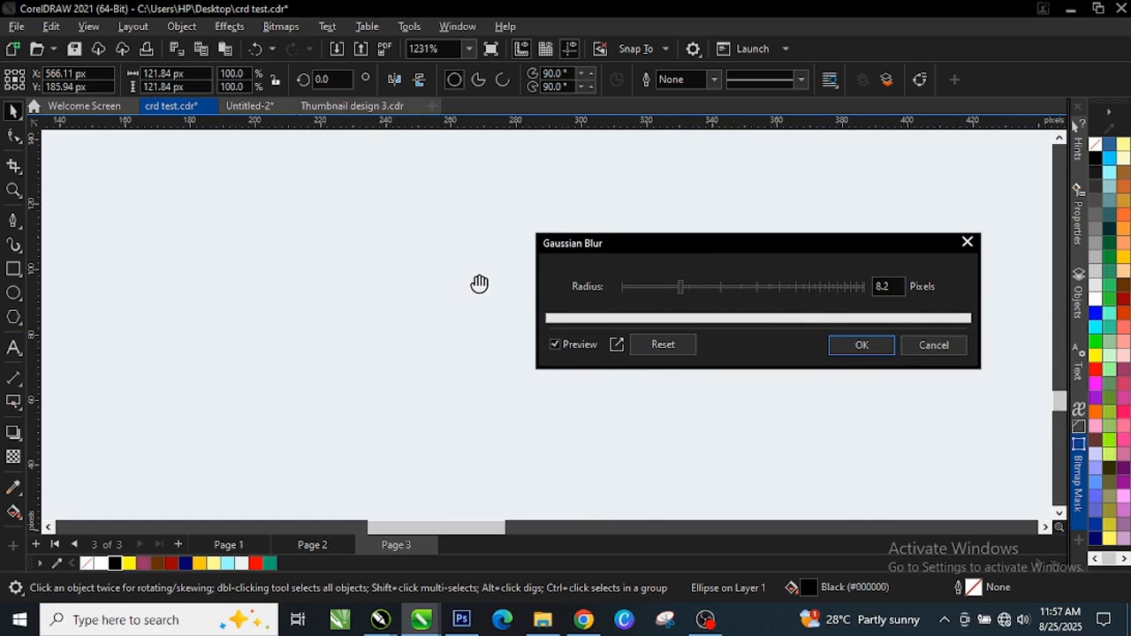
pyautogui.scroll(-6, 479, 284)
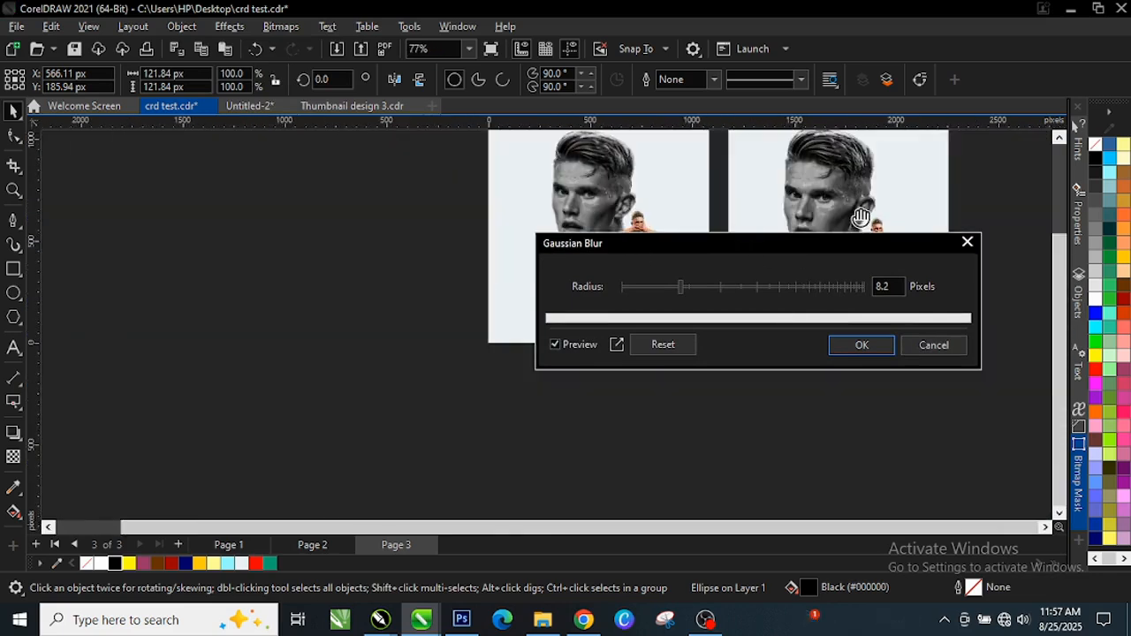
pyautogui.scroll(1, 862, 218)
pyautogui.scroll(-2, 497, 304)
pyautogui.scroll(2, 418, 391)
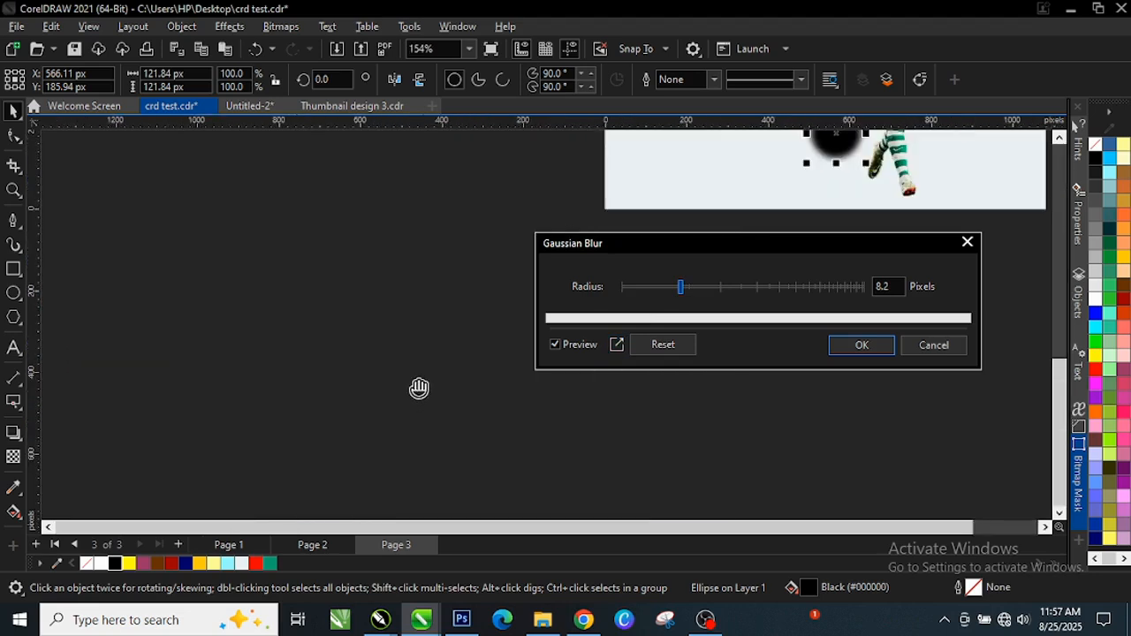
pyautogui.scroll(-1, 547, 331)
pyautogui.moveTo(816, 245); pyautogui.dragTo(421, 265)
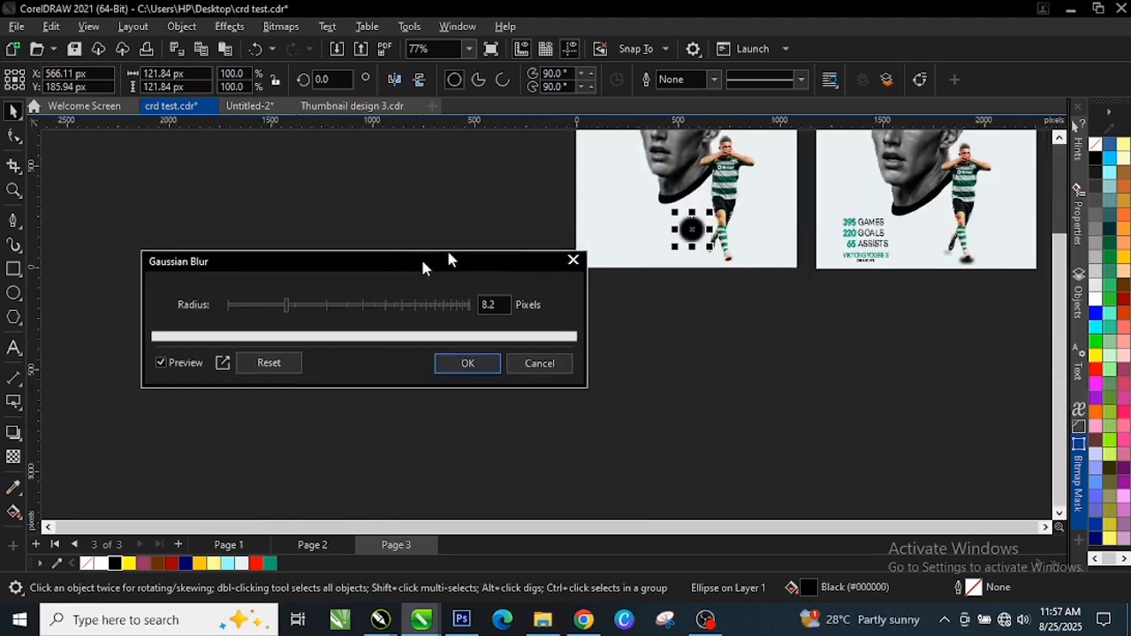
pyautogui.scroll(2, 625, 290)
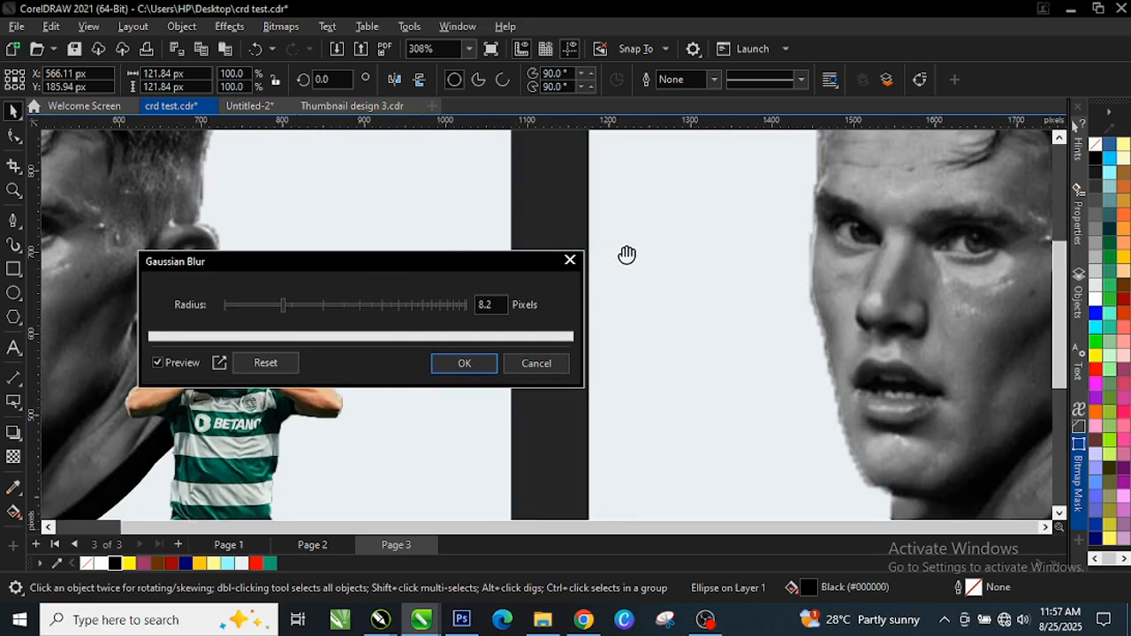
pyautogui.scroll(-2, 625, 265)
pyautogui.scroll(1, 439, 437)
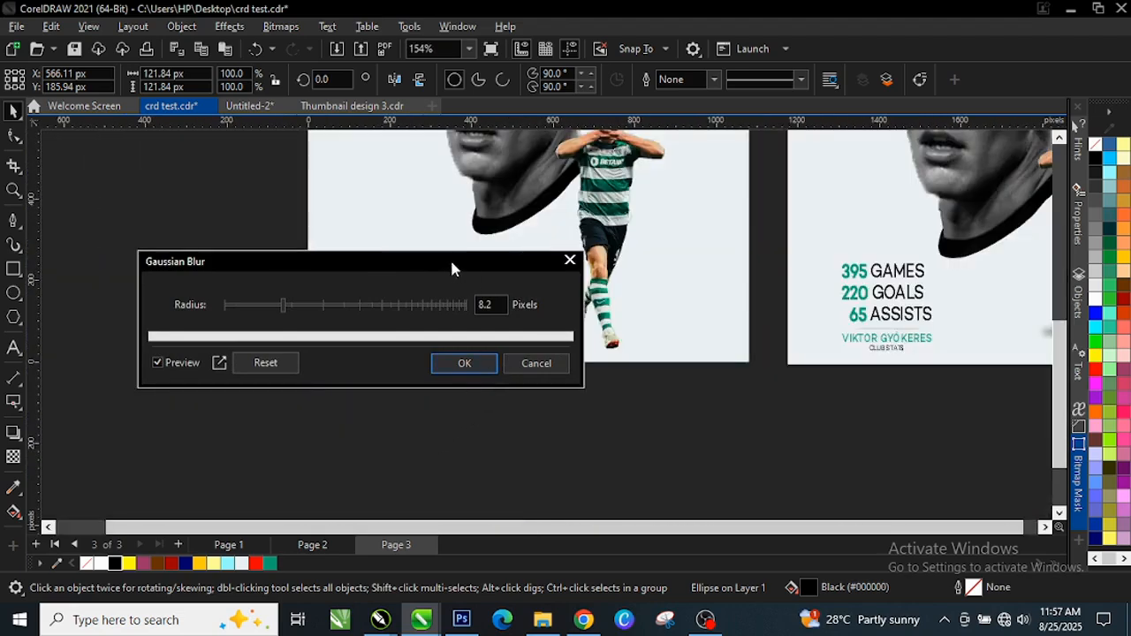
pyautogui.moveTo(450, 267); pyautogui.dragTo(910, 251)
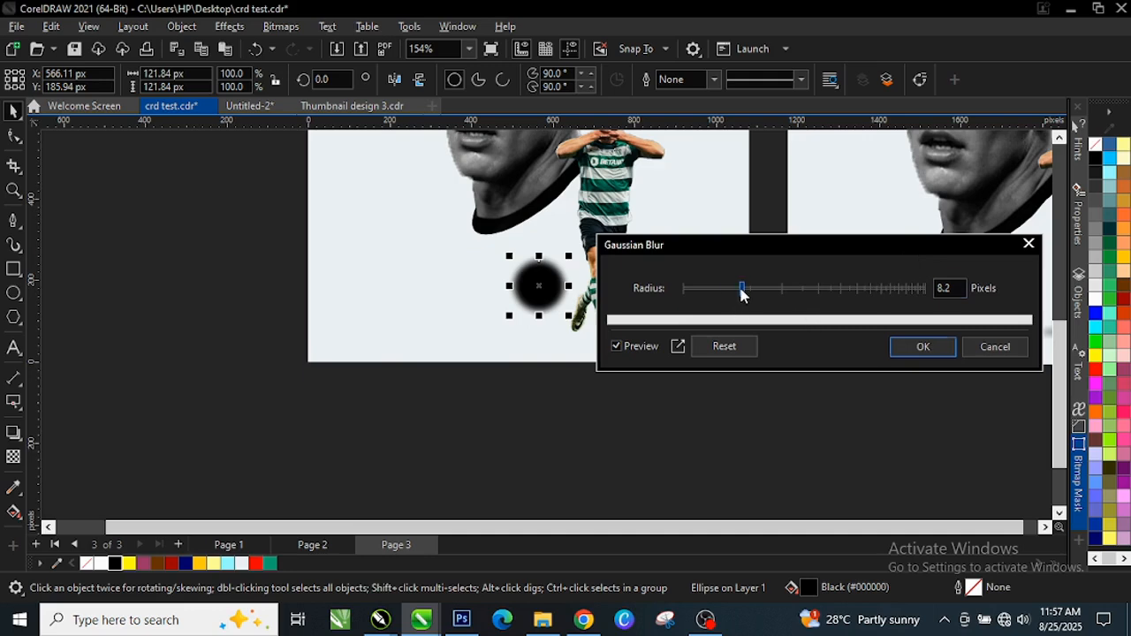
pyautogui.moveTo(741, 291); pyautogui.dragTo(822, 288)
pyautogui.click(919, 347)
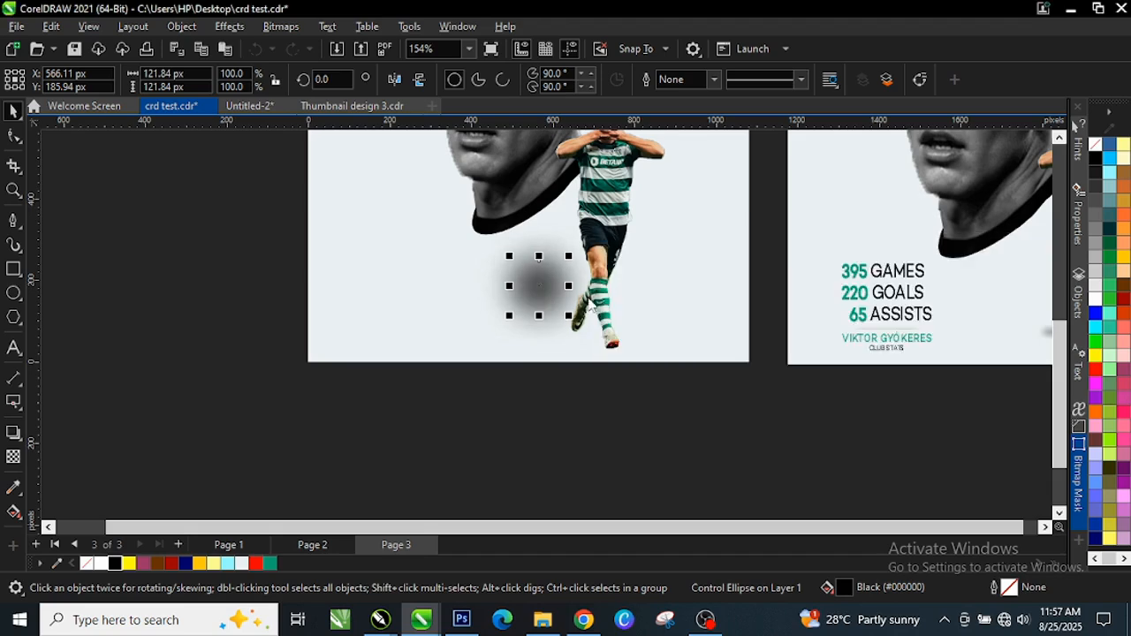
pyautogui.scroll(2, 555, 269)
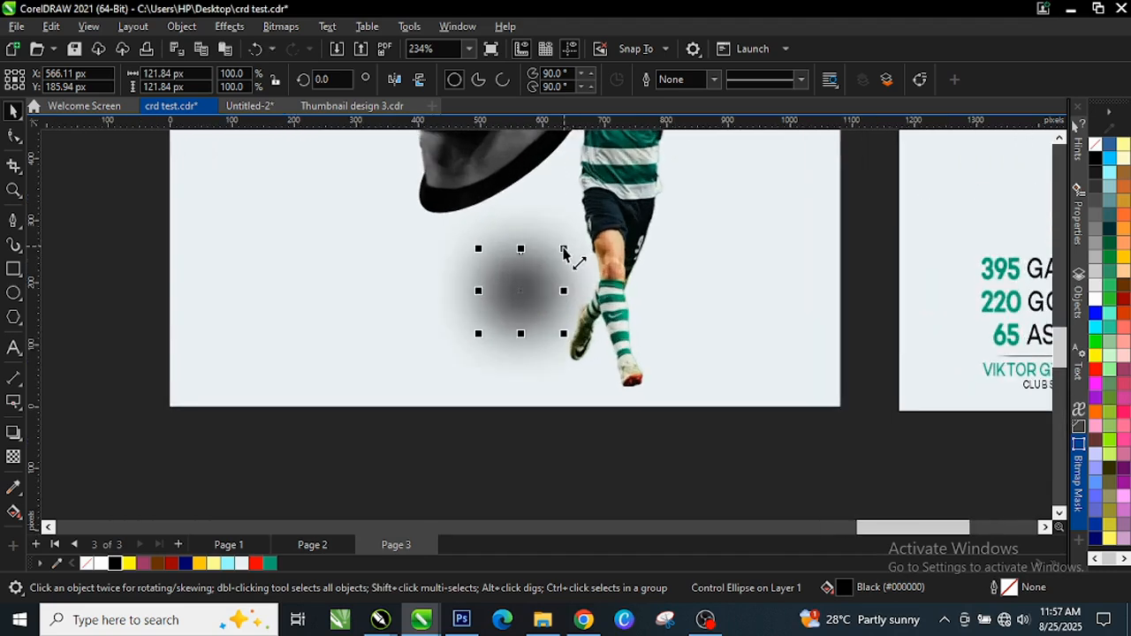
# Move the ellipse under the left boot, blur it 12.7 px, and shrink it to 38.49 px
pyautogui.moveTo(541, 285); pyautogui.dragTo(592, 320)
pyautogui.scroll(2, 569, 375)
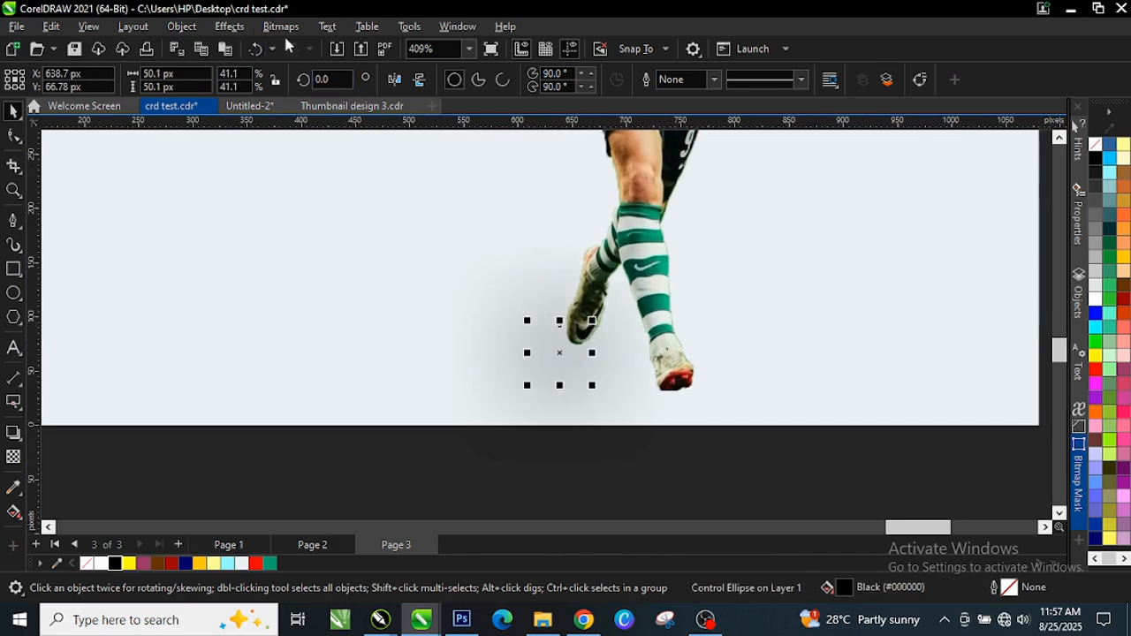
pyautogui.click(227, 28)
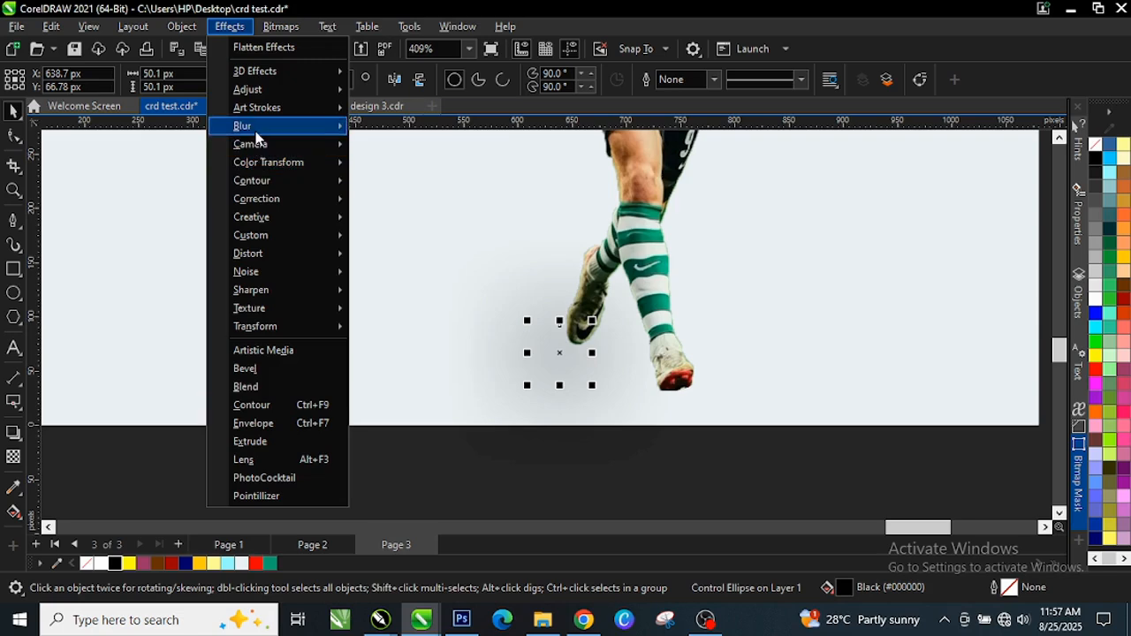
pyautogui.moveTo(291, 126)
pyautogui.click(404, 169)
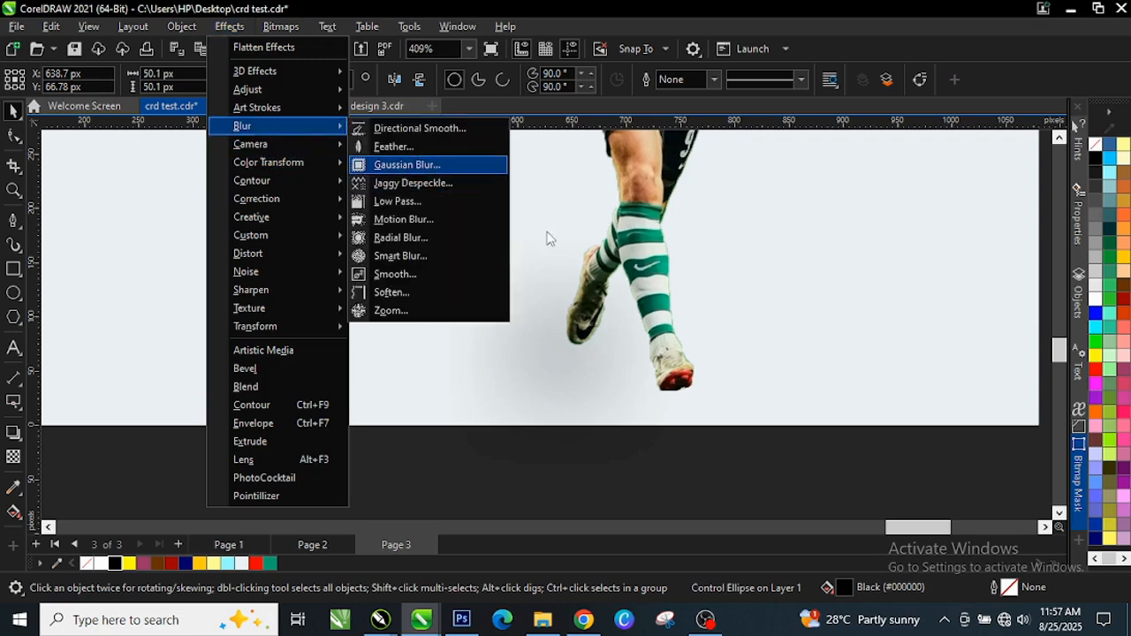
pyautogui.moveTo(616, 247); pyautogui.dragTo(855, 257)
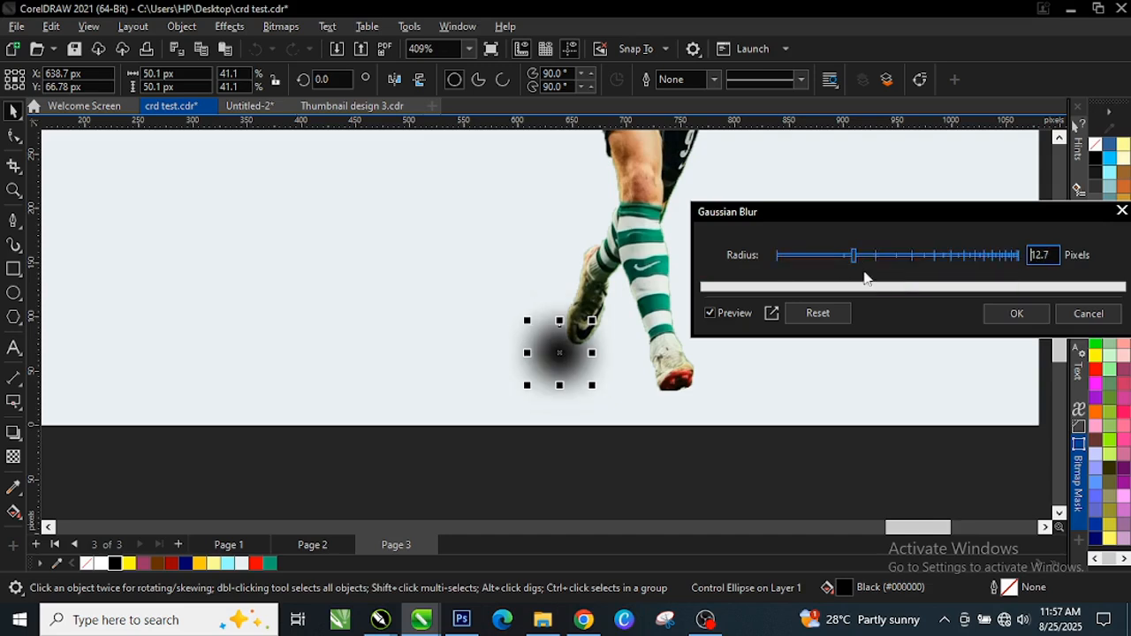
pyautogui.click(1013, 315)
pyautogui.scroll(1, 548, 388)
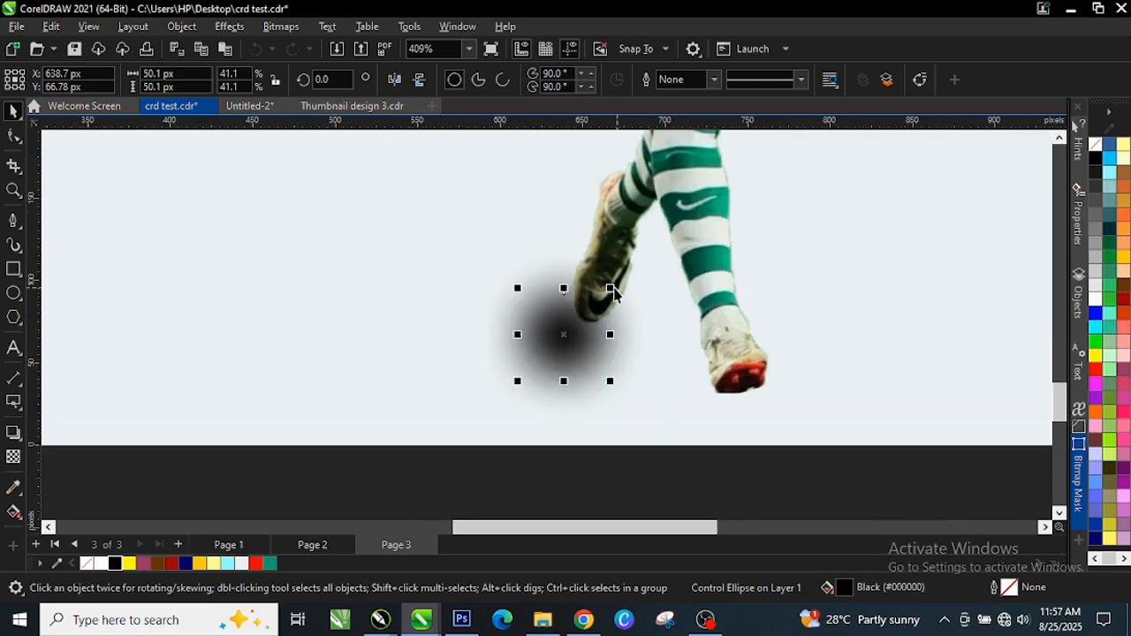
pyautogui.moveTo(612, 289); pyautogui.dragTo(587, 344)
# Place a copy of the shadow under the right boot, enlarge it, and shrink the left boot's shadow
pyautogui.scroll(-3, 543, 346)
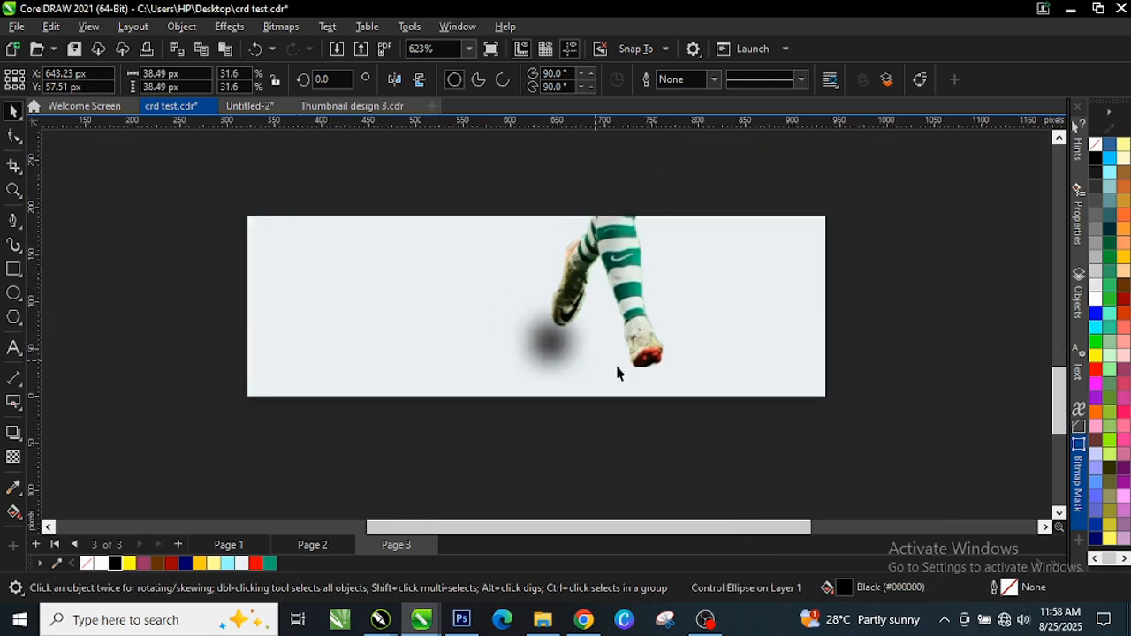
pyautogui.scroll(2, 537, 375)
pyautogui.scroll(-1, 497, 333)
pyautogui.moveTo(497, 333); pyautogui.dragTo(629, 366)
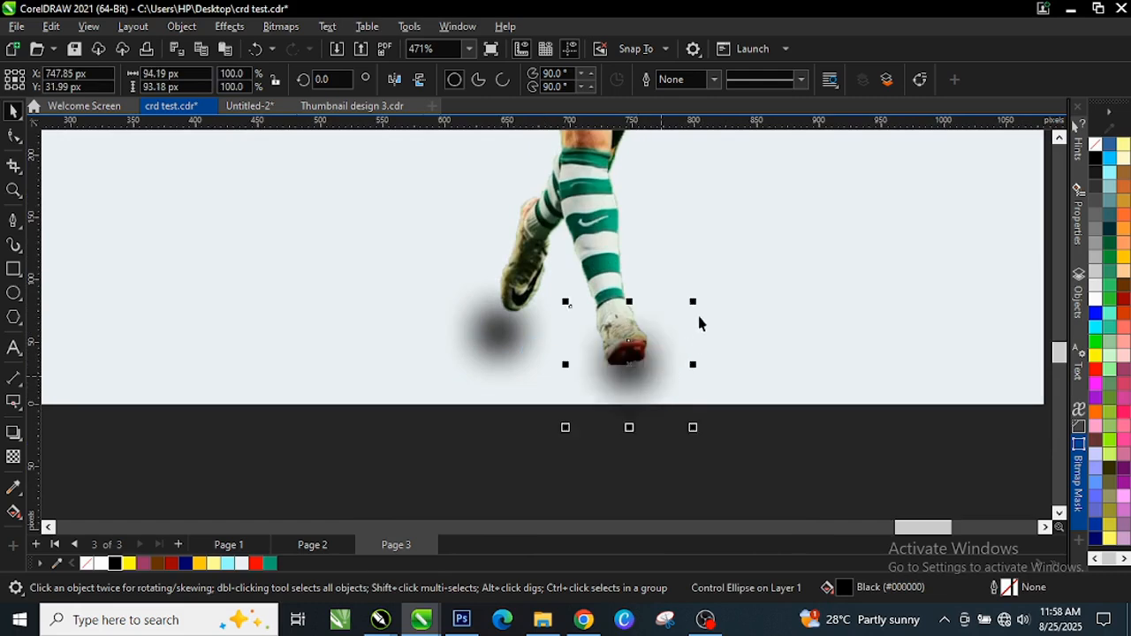
pyautogui.moveTo(691, 306); pyautogui.dragTo(747, 298)
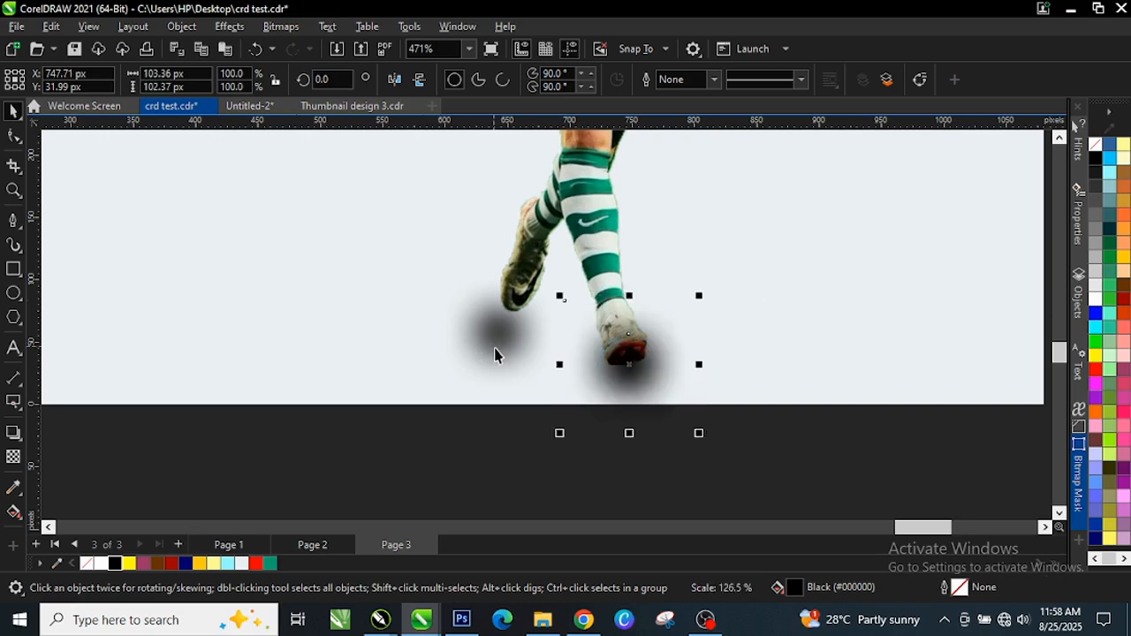
pyautogui.click(495, 355)
pyautogui.moveTo(530, 362); pyautogui.dragTo(519, 351)
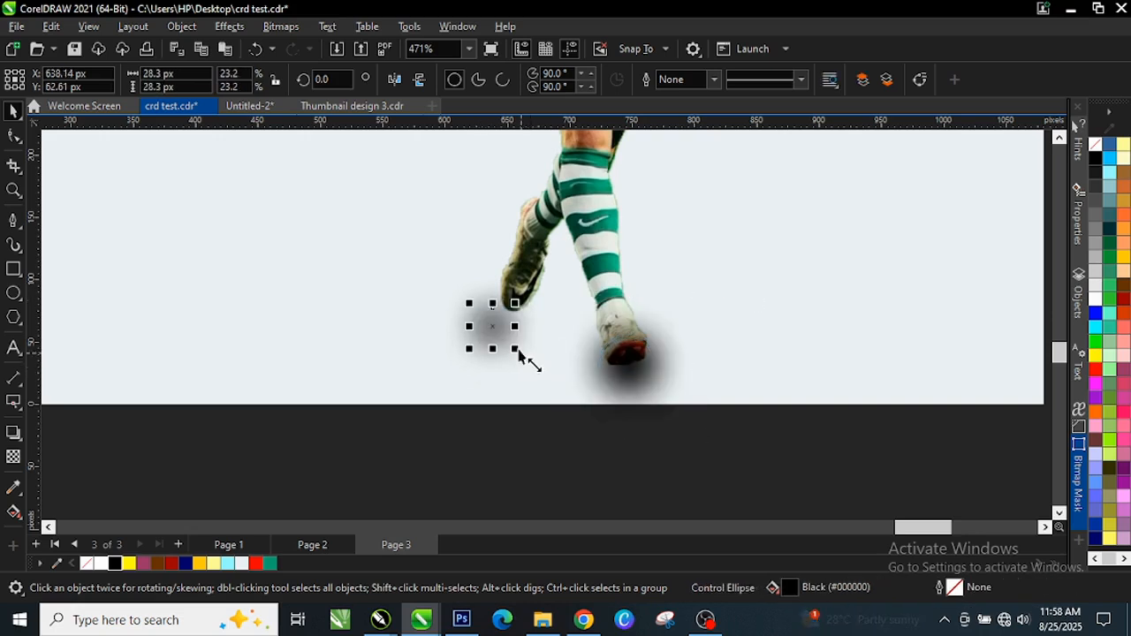
# Widen and flatten the right boot's shadow to 104.36 × 36.17 px and send it behind the boot
pyautogui.click(628, 368)
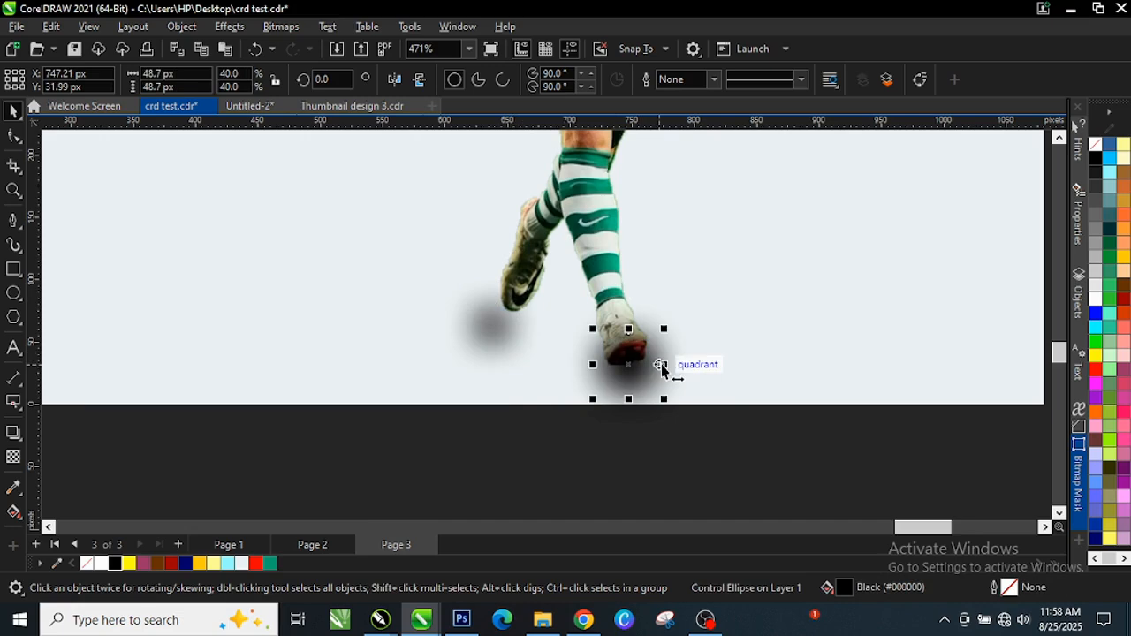
pyautogui.moveTo(662, 369); pyautogui.dragTo(698, 364)
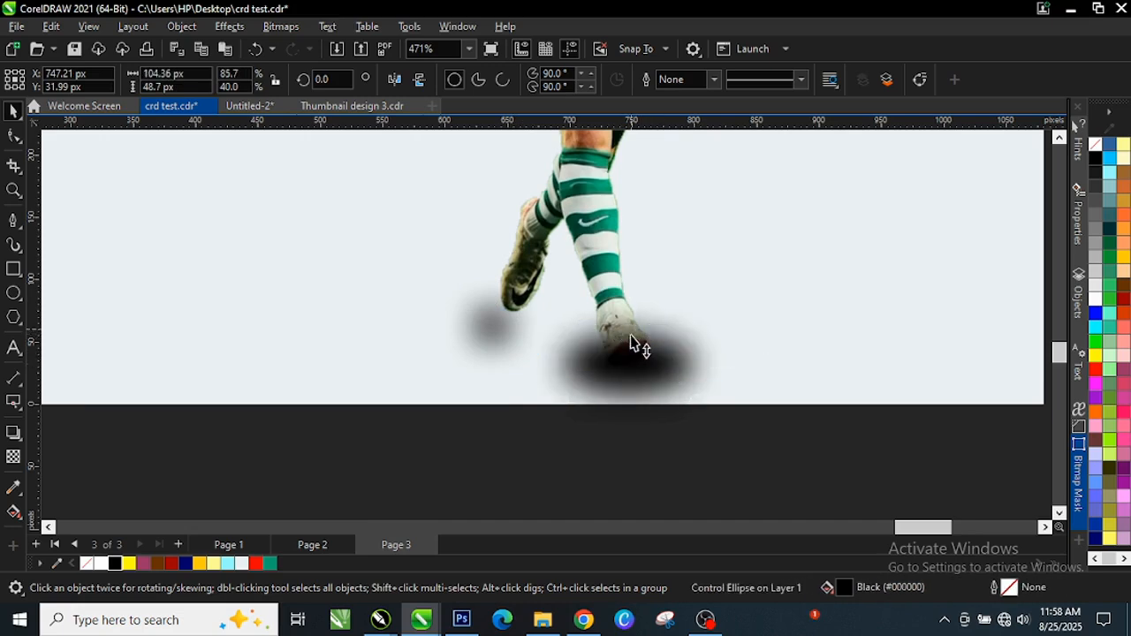
pyautogui.moveTo(633, 344); pyautogui.dragTo(653, 370)
pyautogui.scroll(2, 651, 362)
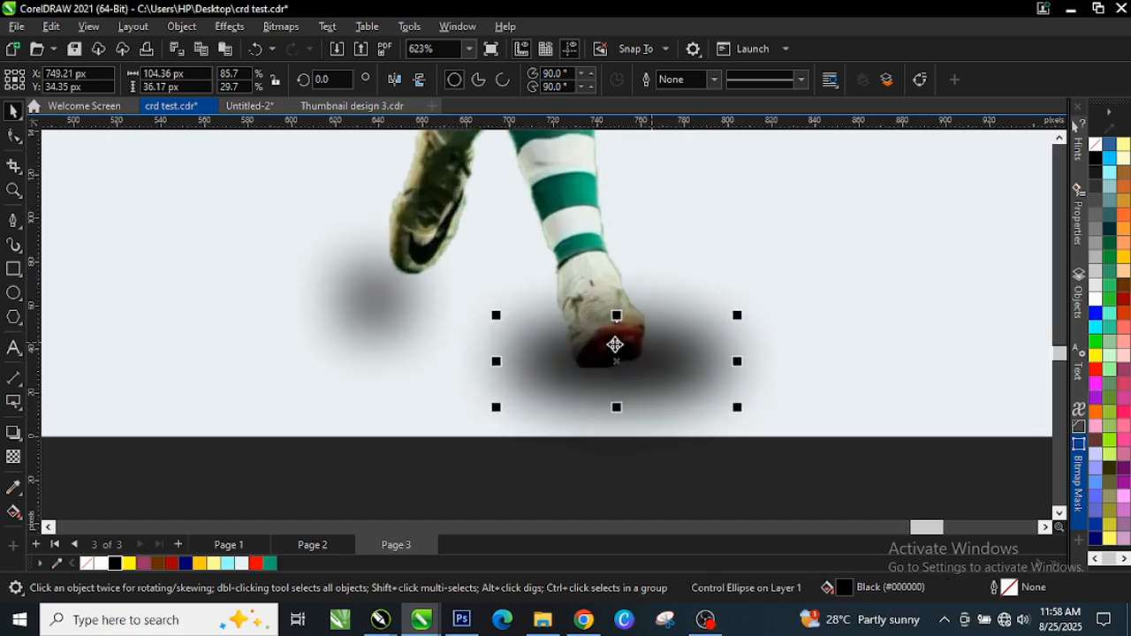
pyautogui.scroll(4, 671, 374)
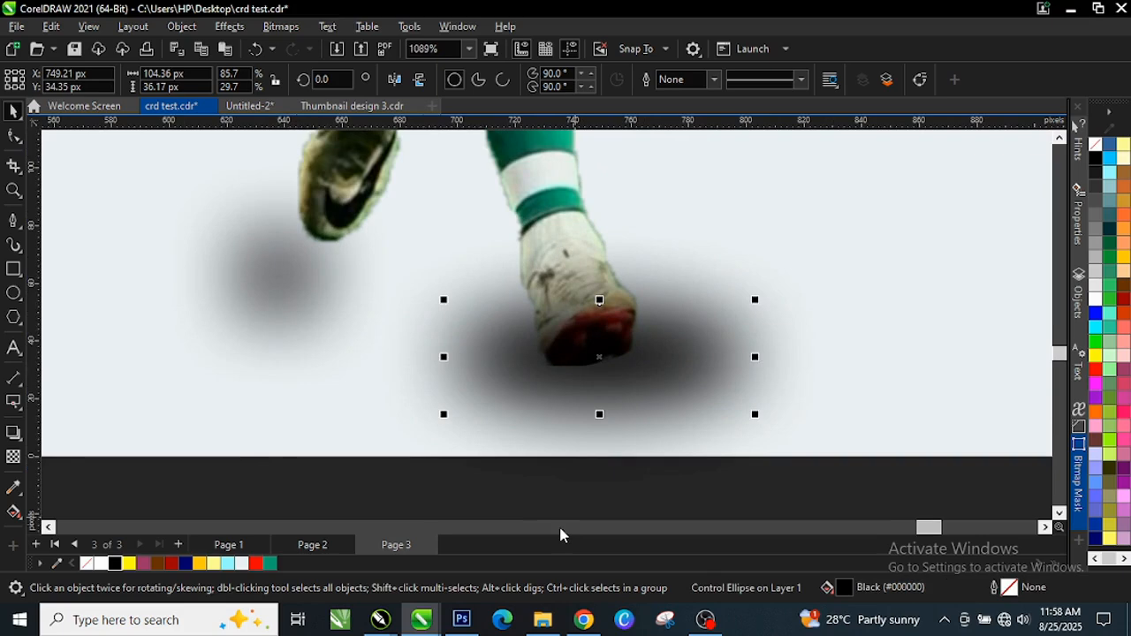
pyautogui.hotkey('ctrl', 'pagedown')
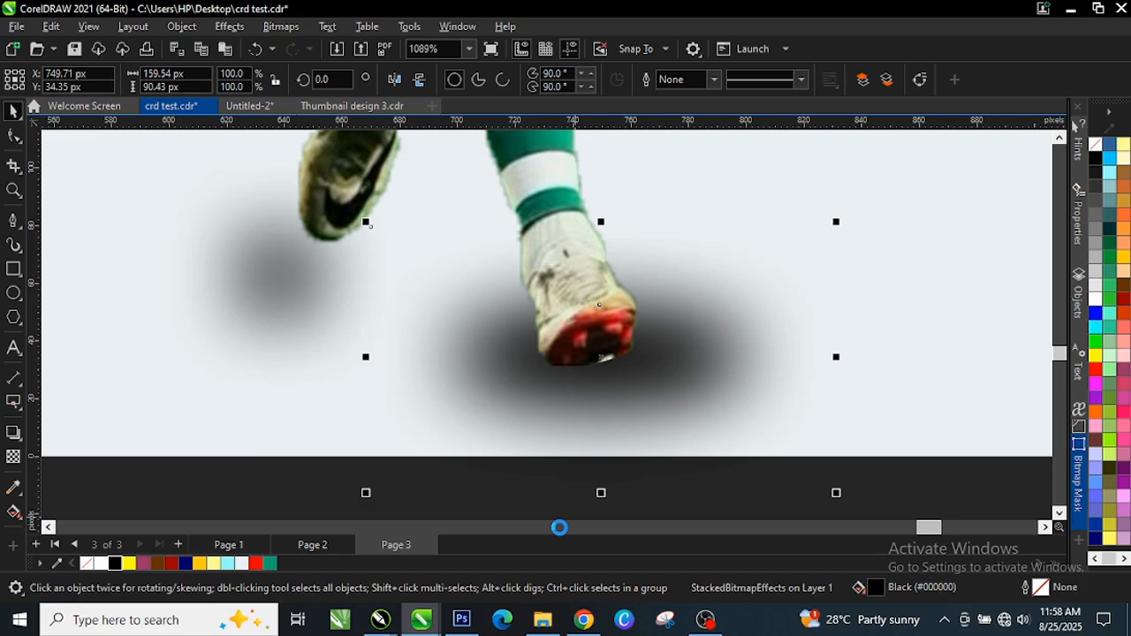
pyautogui.scroll(-10, 730, 298)
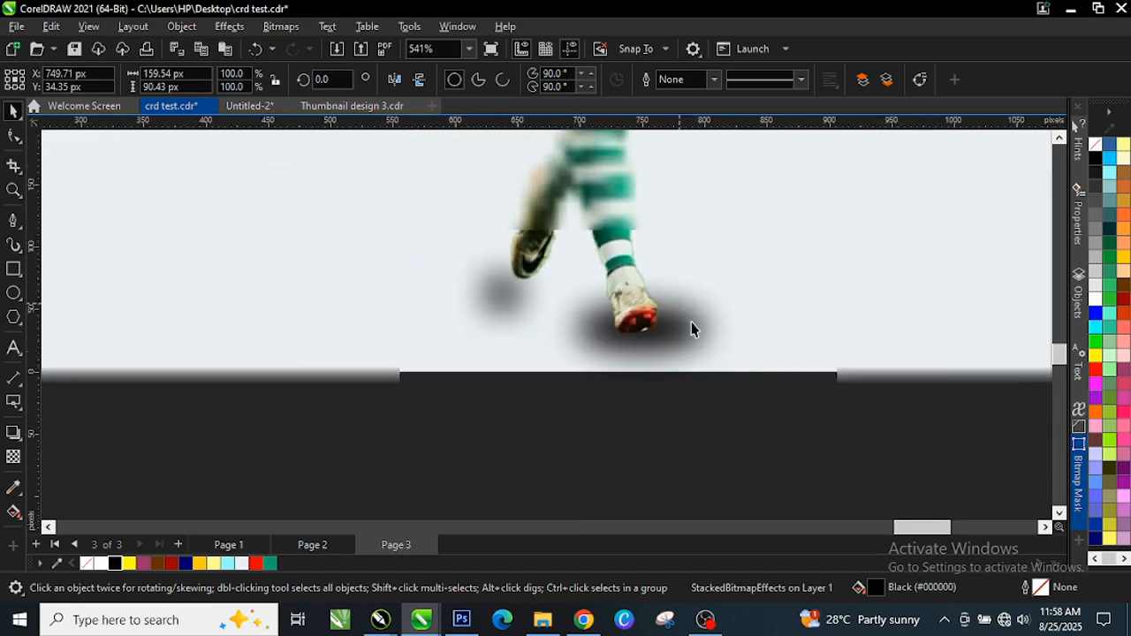
pyautogui.click(676, 398)
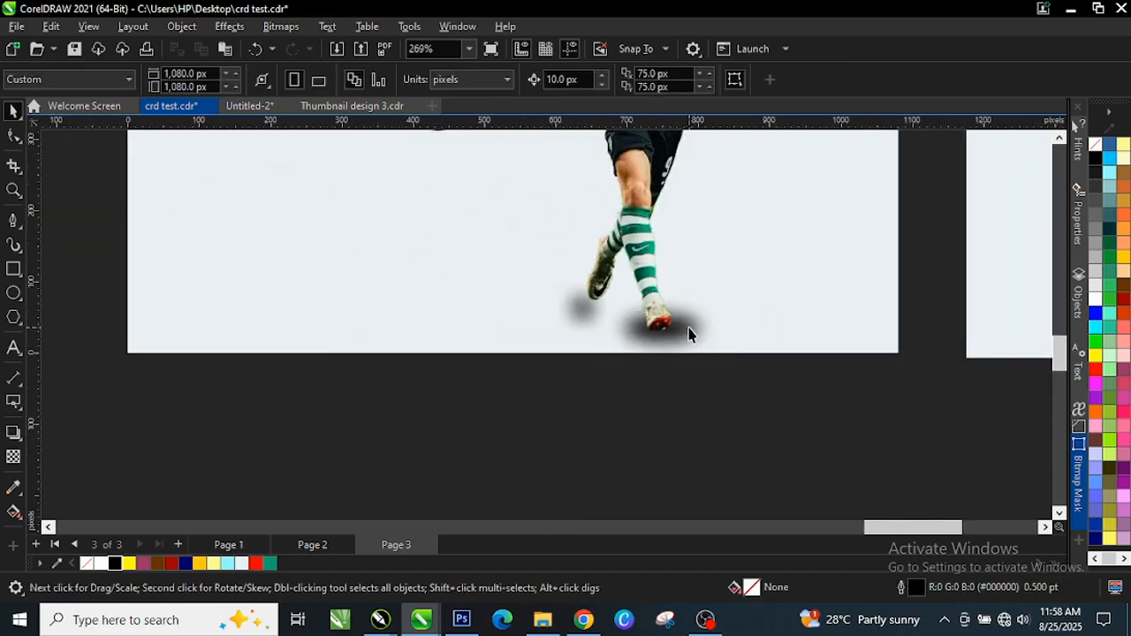
pyautogui.scroll(-5, 684, 353)
pyautogui.scroll(-1, 678, 373)
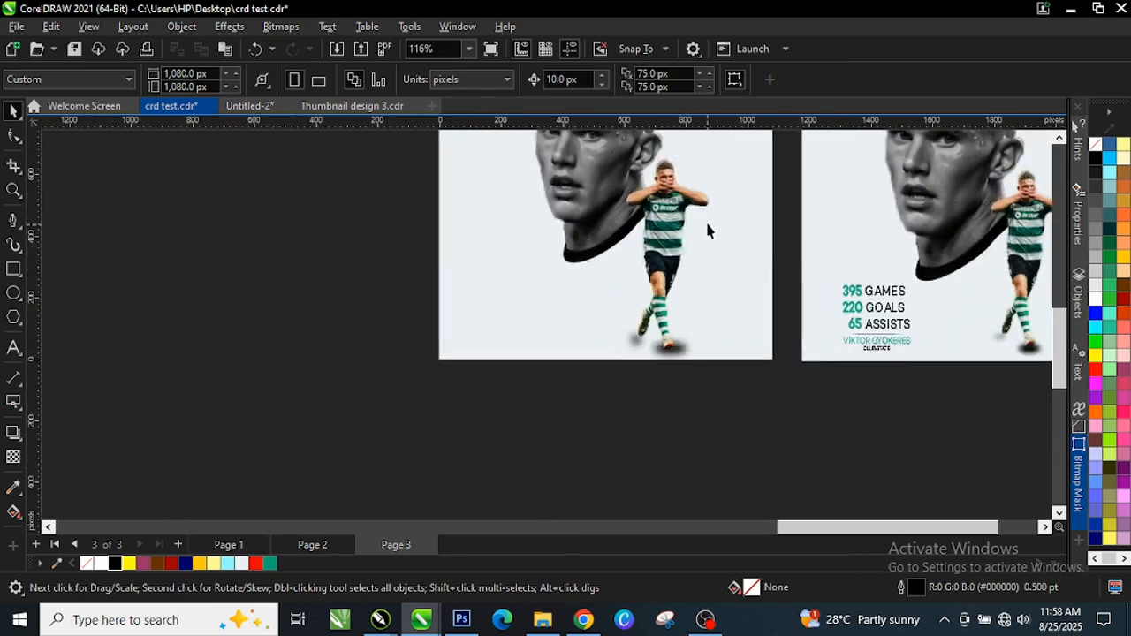
pyautogui.scroll(2, 839, 300)
# Move the teal stats text block with the player's name to the left poster's lower left
pyautogui.moveTo(755, 256); pyautogui.dragTo(919, 380)
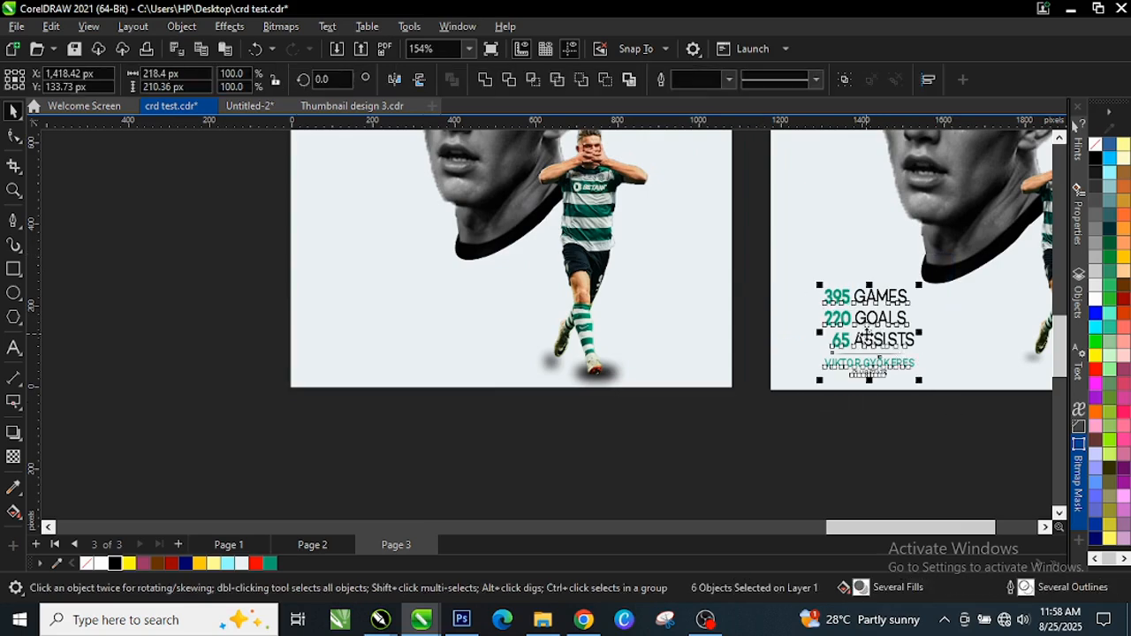
pyautogui.moveTo(819, 332); pyautogui.dragTo(402, 330)
pyautogui.scroll(2, 398, 332)
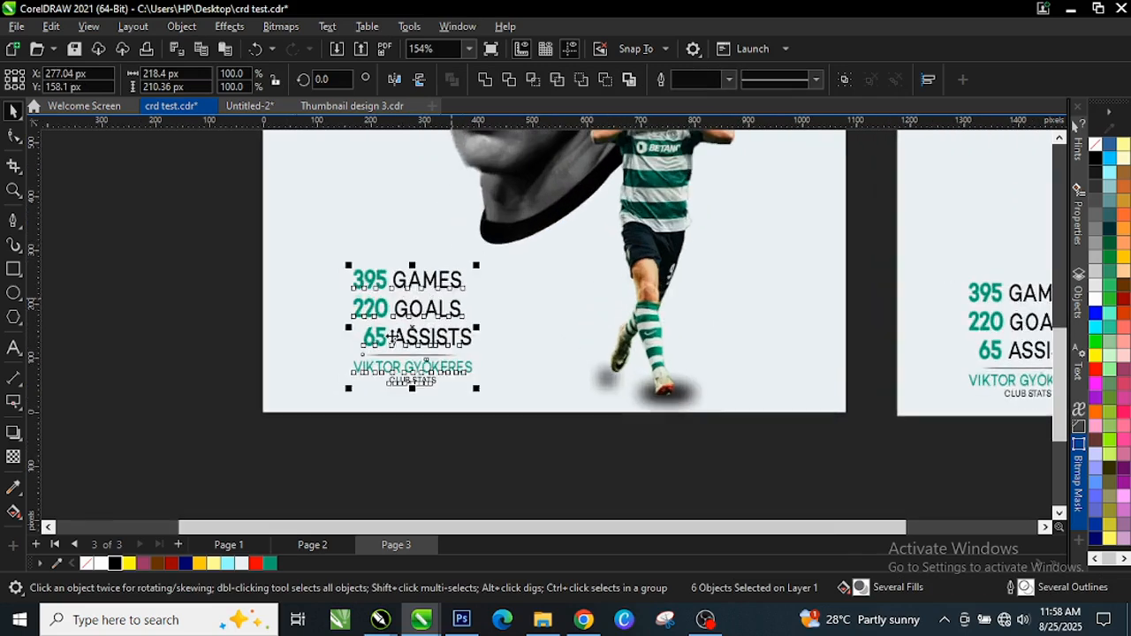
pyautogui.scroll(2, 391, 336)
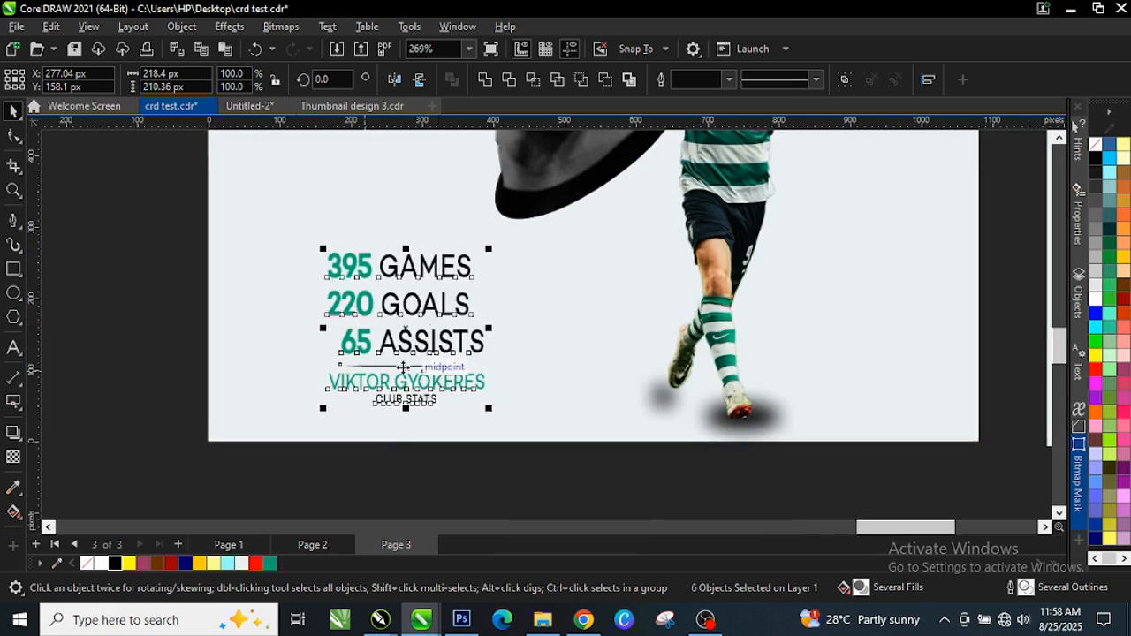
pyautogui.scroll(1, 403, 367)
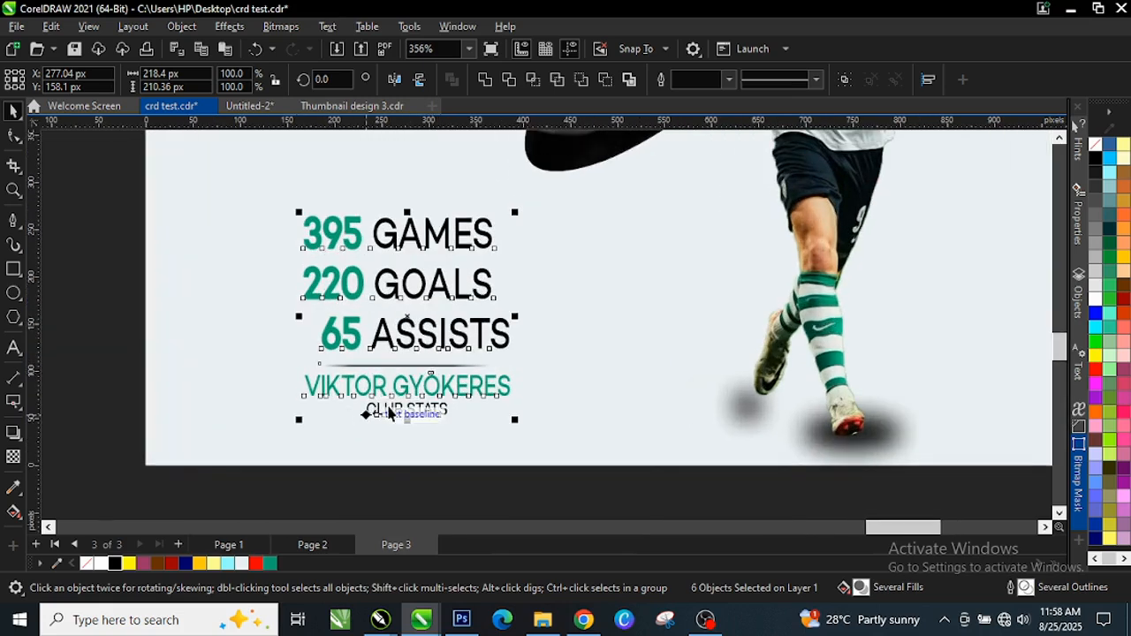
pyautogui.click(394, 489)
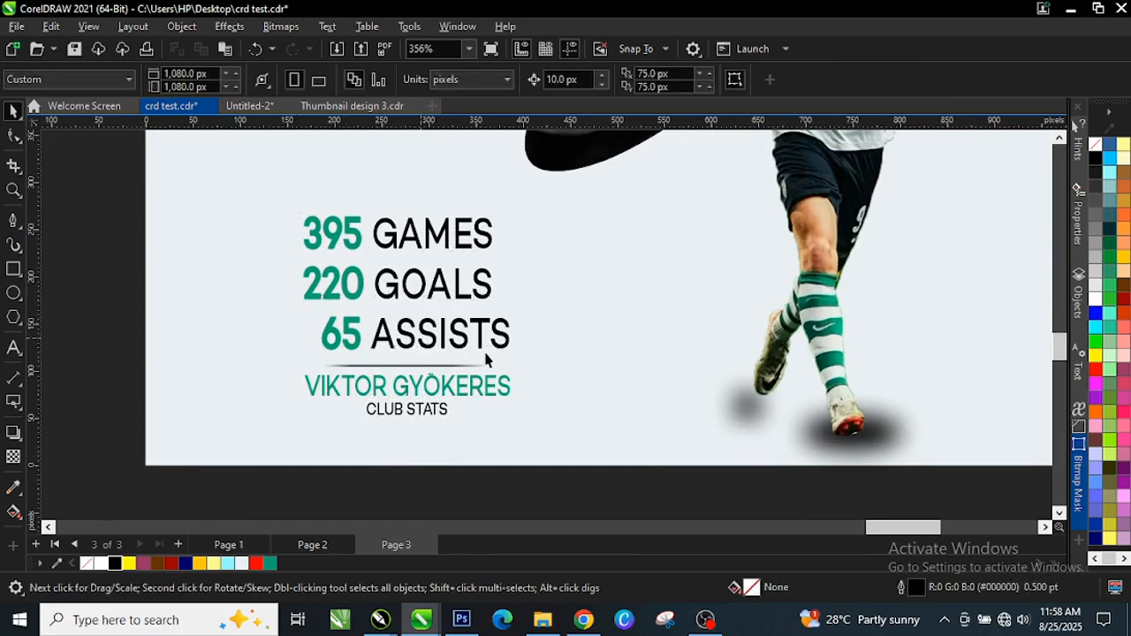
pyautogui.scroll(-4, 485, 358)
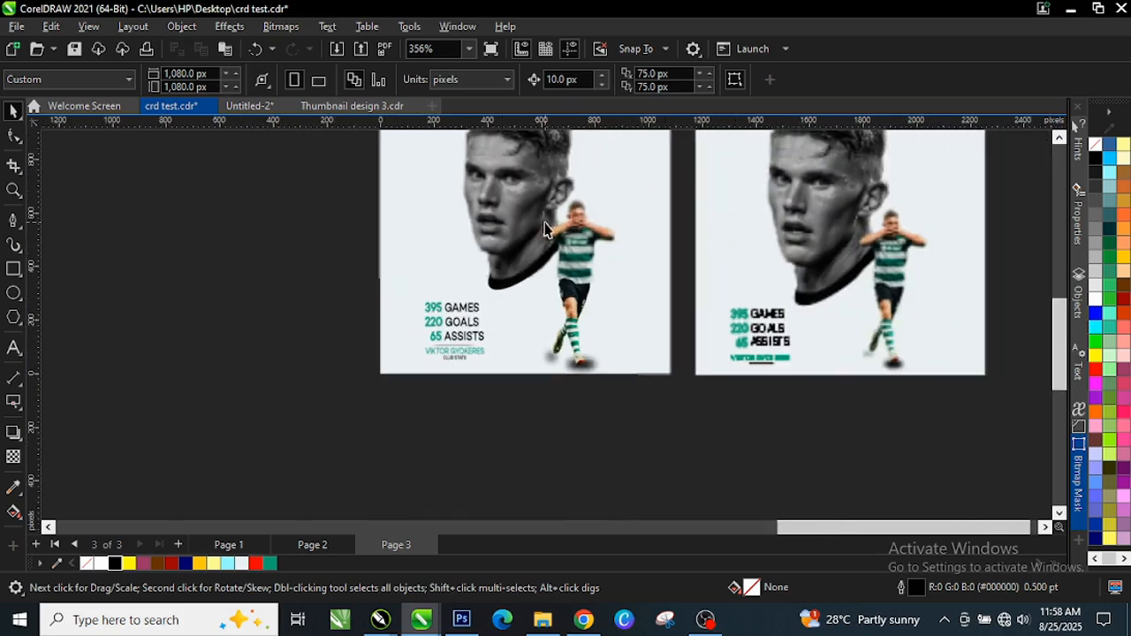
pyautogui.scroll(-2, 545, 226)
pyautogui.scroll(1, 559, 174)
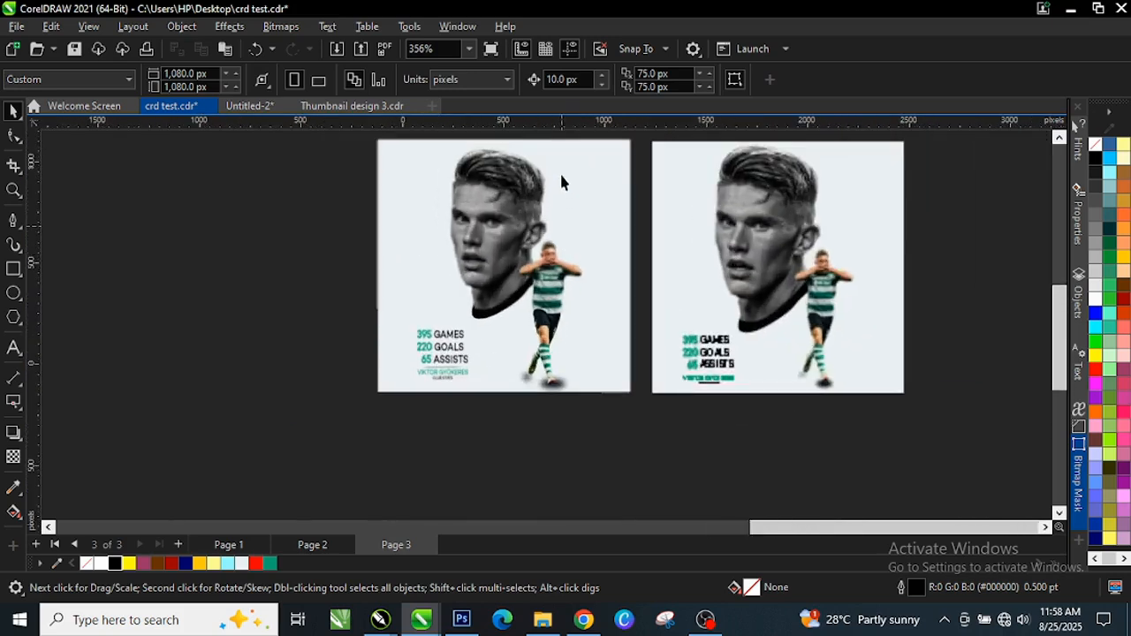
pyautogui.click(15, 193)
pyautogui.moveTo(513, 233); pyautogui.dragTo(641, 398)
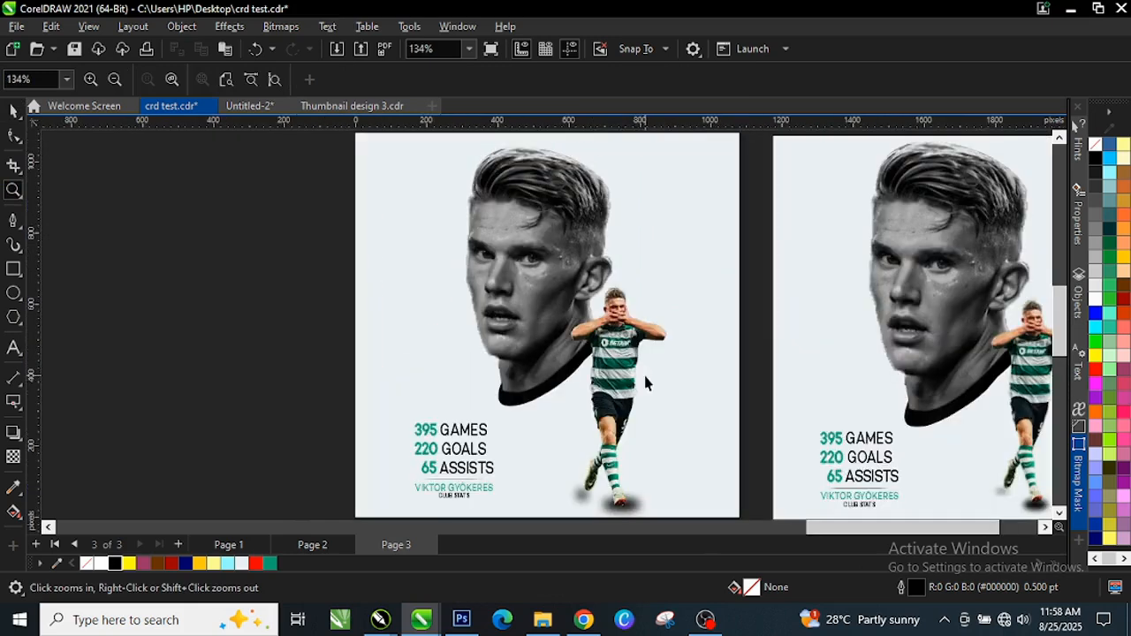
pyautogui.press('space')
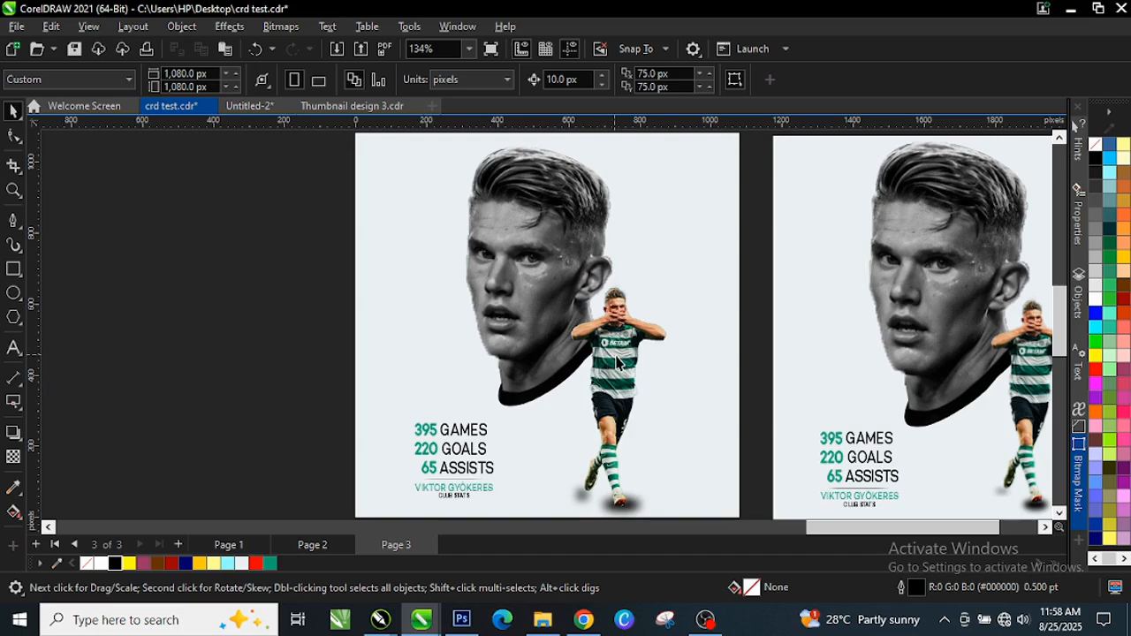